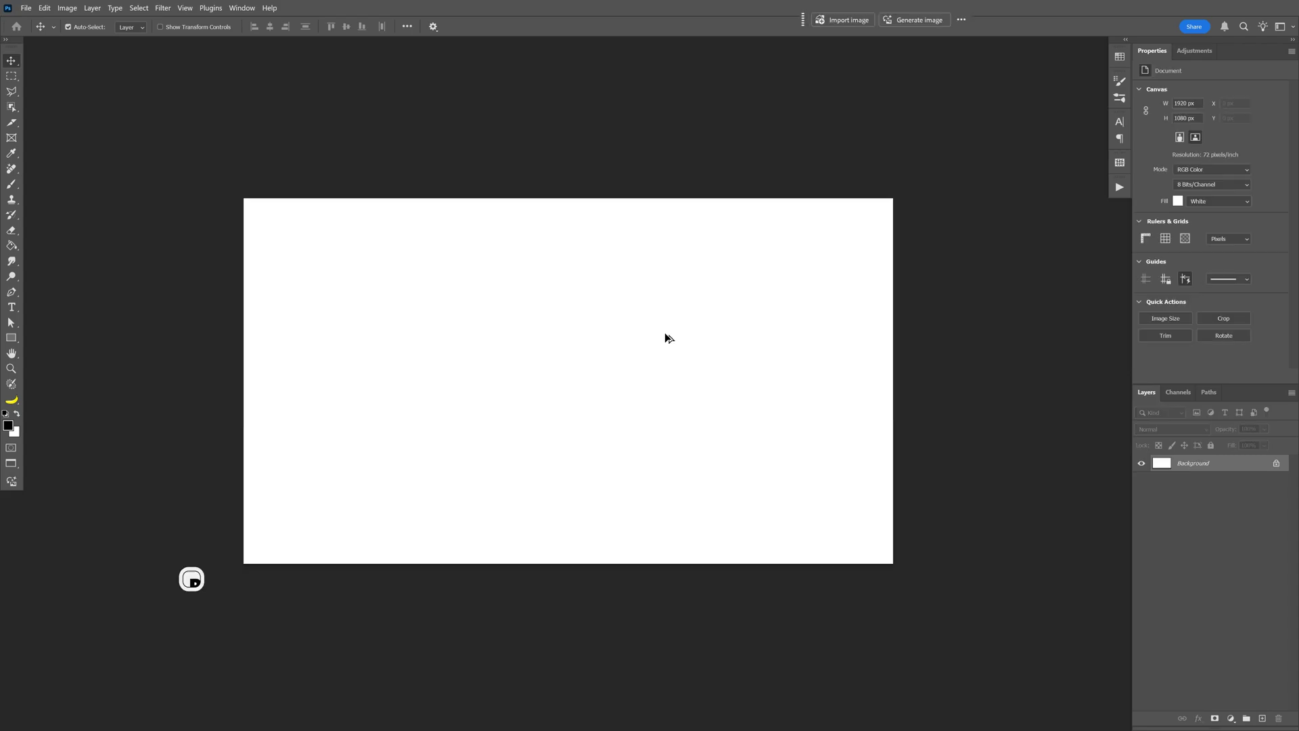
# Step: Confirm the canvas is 1920 × 1080 px and fill the Background layer with black
pyautogui.hotkey('ctrl', 'alt', 'i')
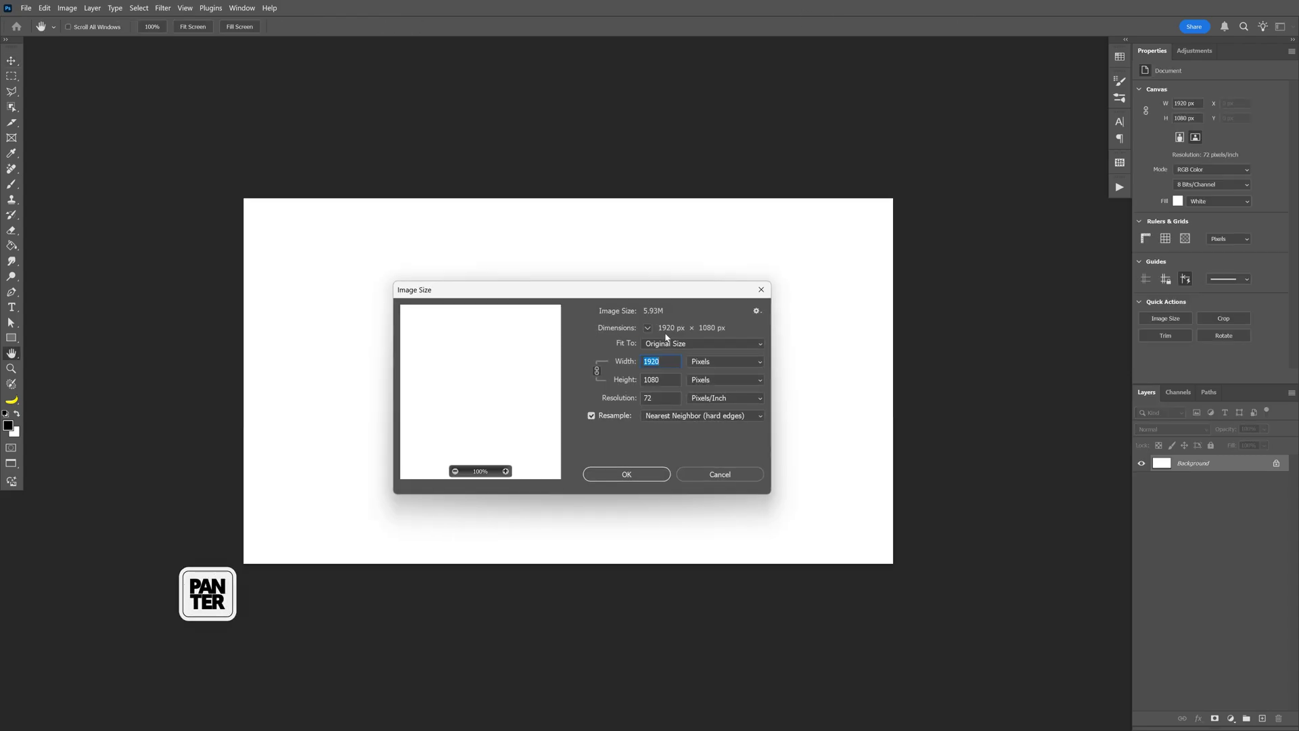
pyautogui.press('Return')
pyautogui.press('v')
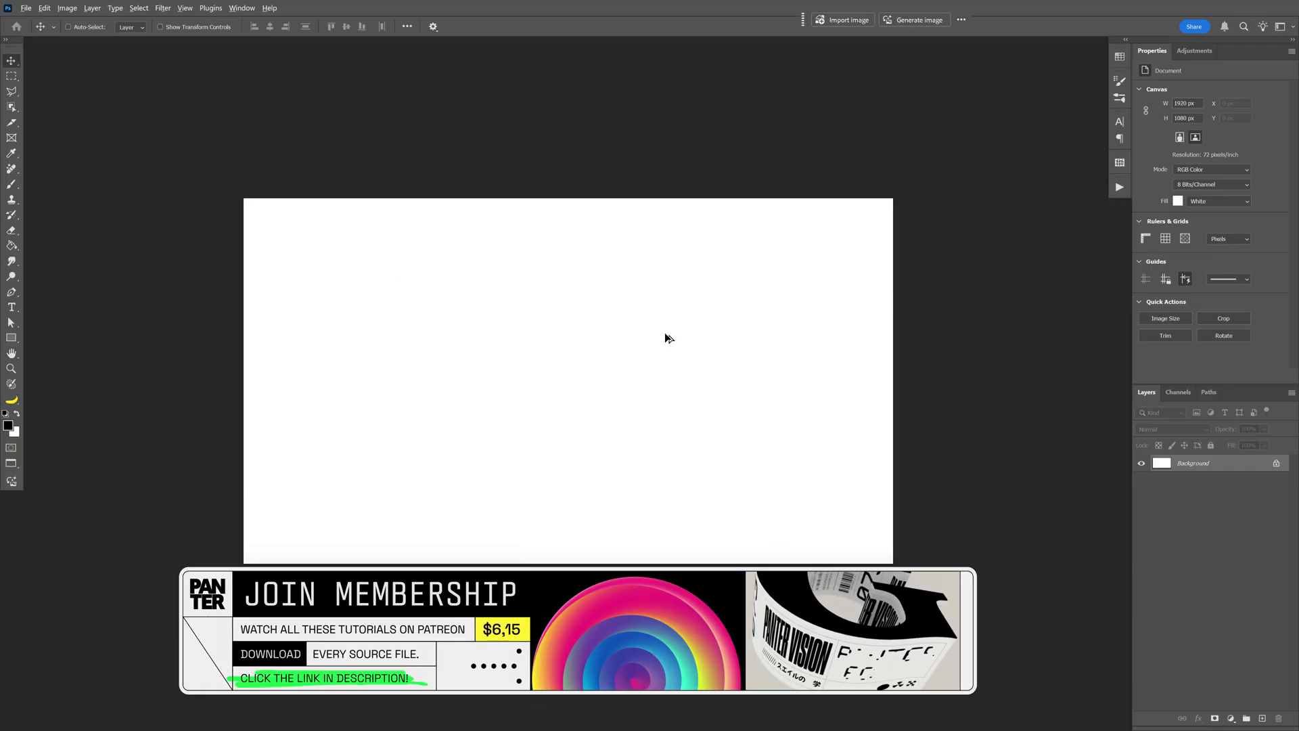
pyautogui.hotkey('alt', 'BackSpace')
pyautogui.scroll(1, 671, 340)
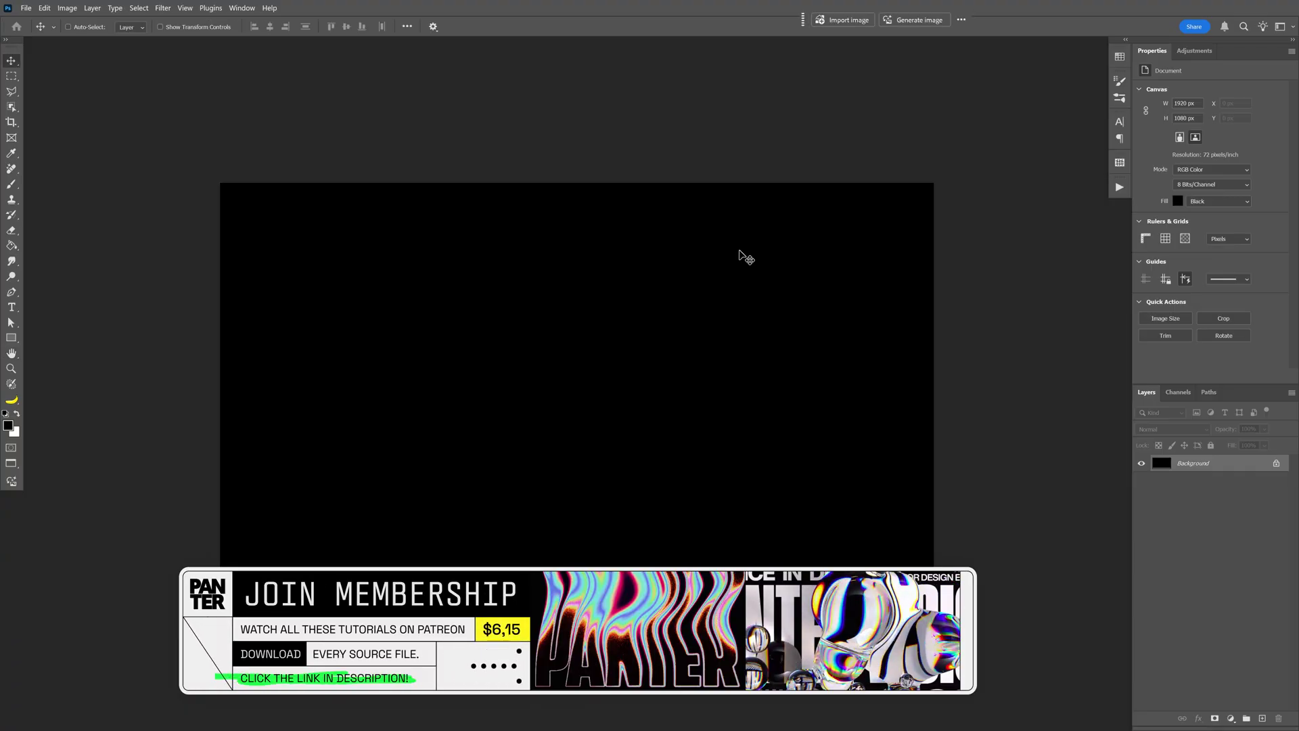
# Step: Draw one slice covering the whole canvas with the Slice Tool
pyautogui.click(11, 122)
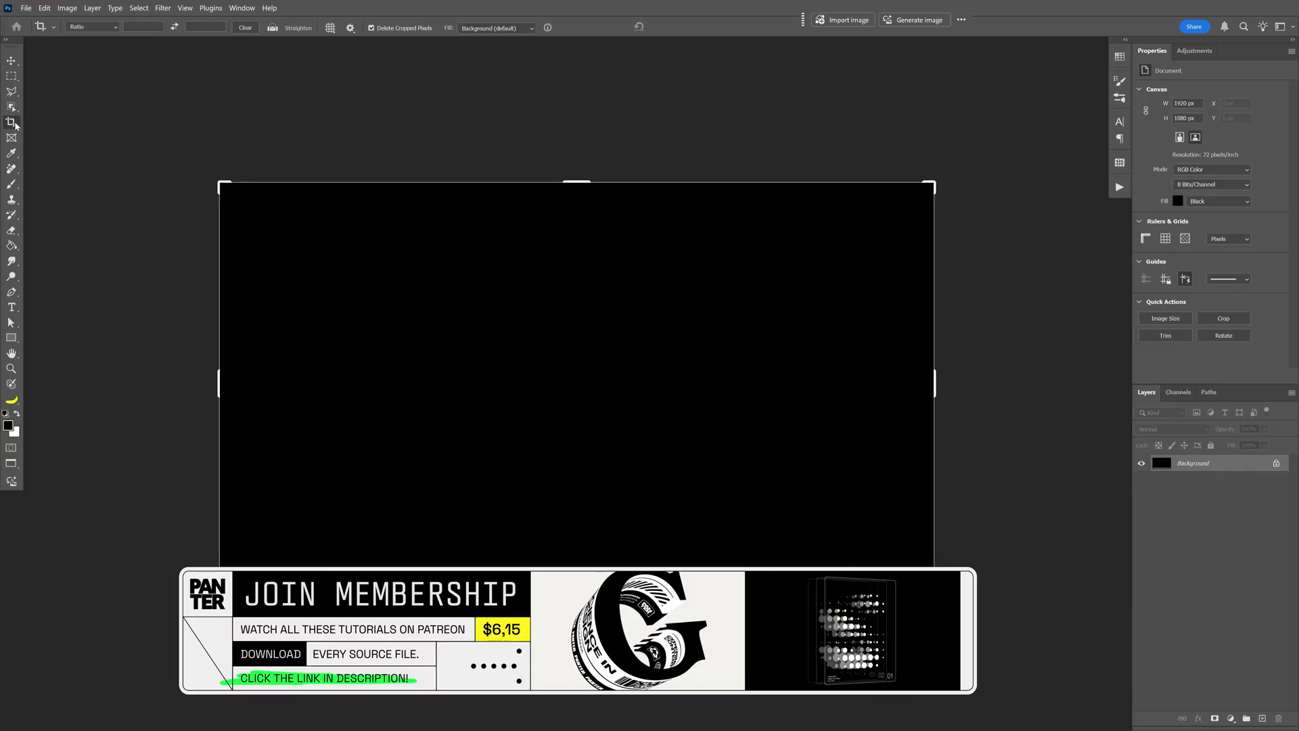
pyautogui.rightClick(11, 122)
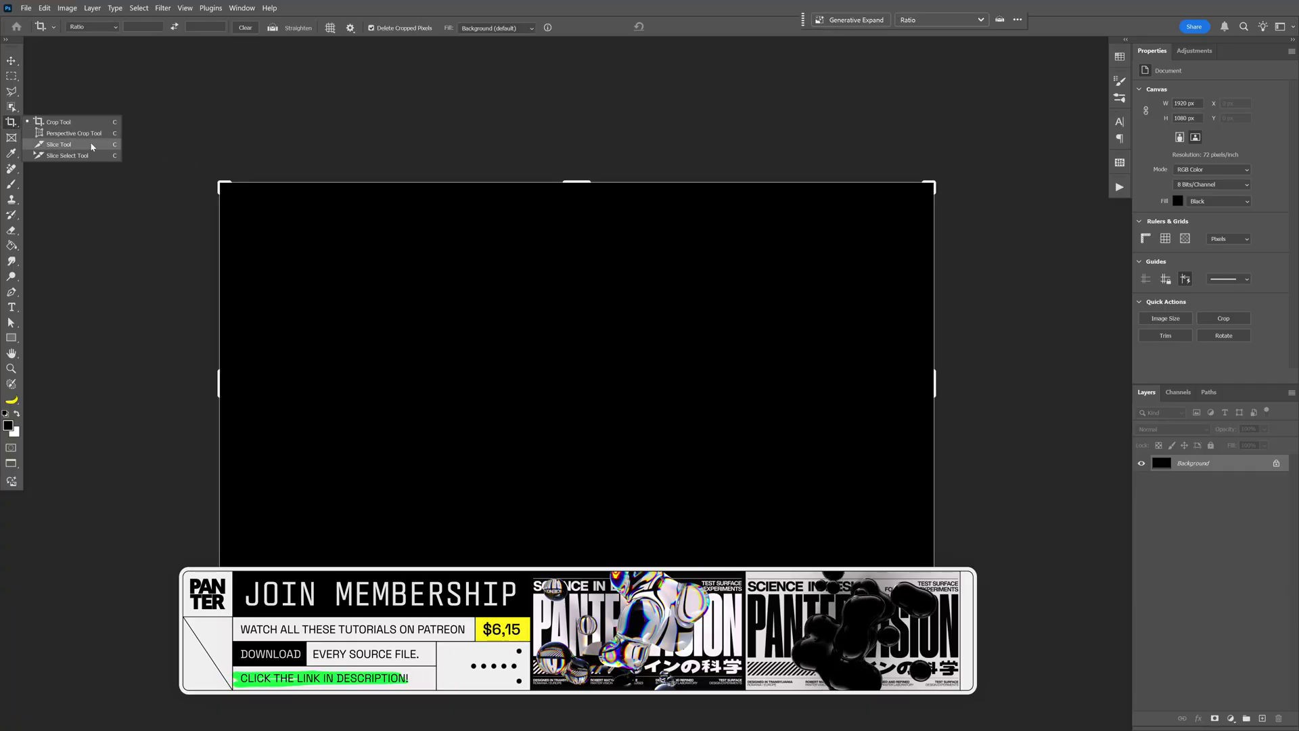
pyautogui.click(59, 145)
pyautogui.moveTo(133, 126); pyautogui.dragTo(986, 621)
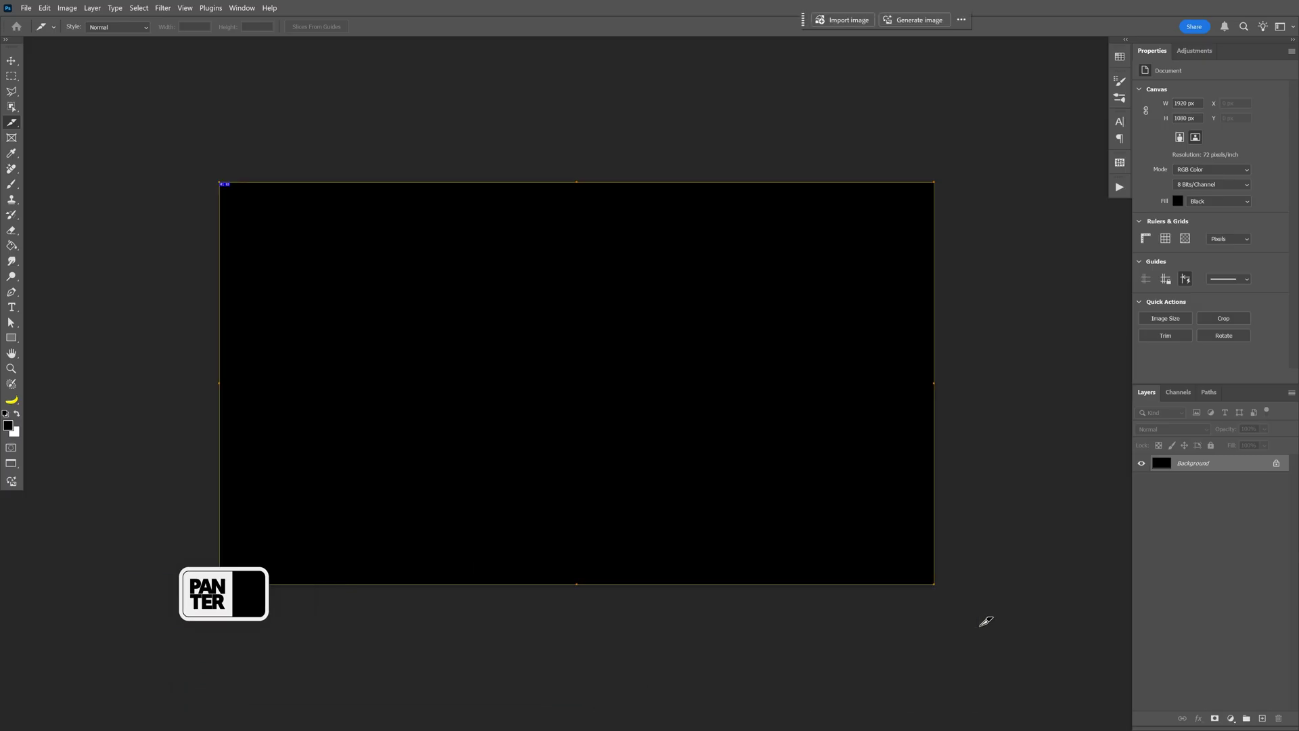
# Step: Divide the slice into 2 slices down and 2 across
pyautogui.rightClick(547, 329)
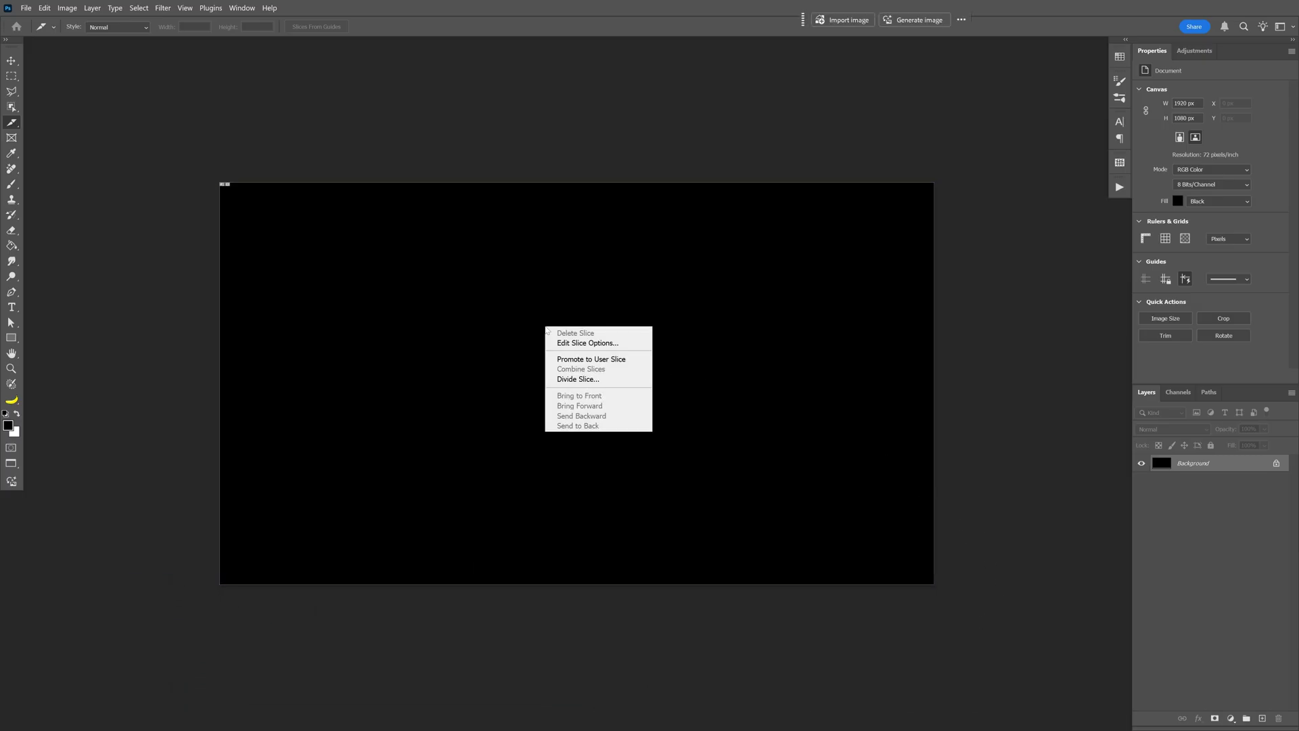
pyautogui.click(611, 381)
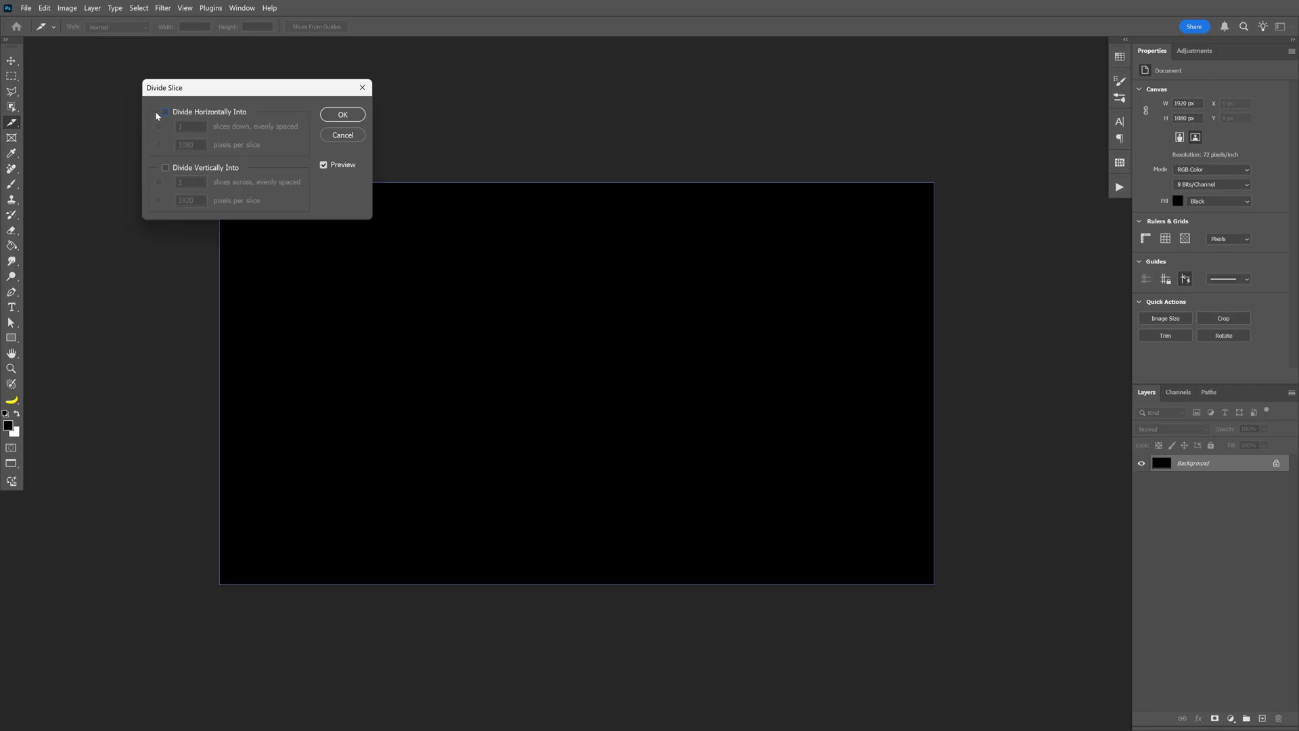
pyautogui.click(166, 112)
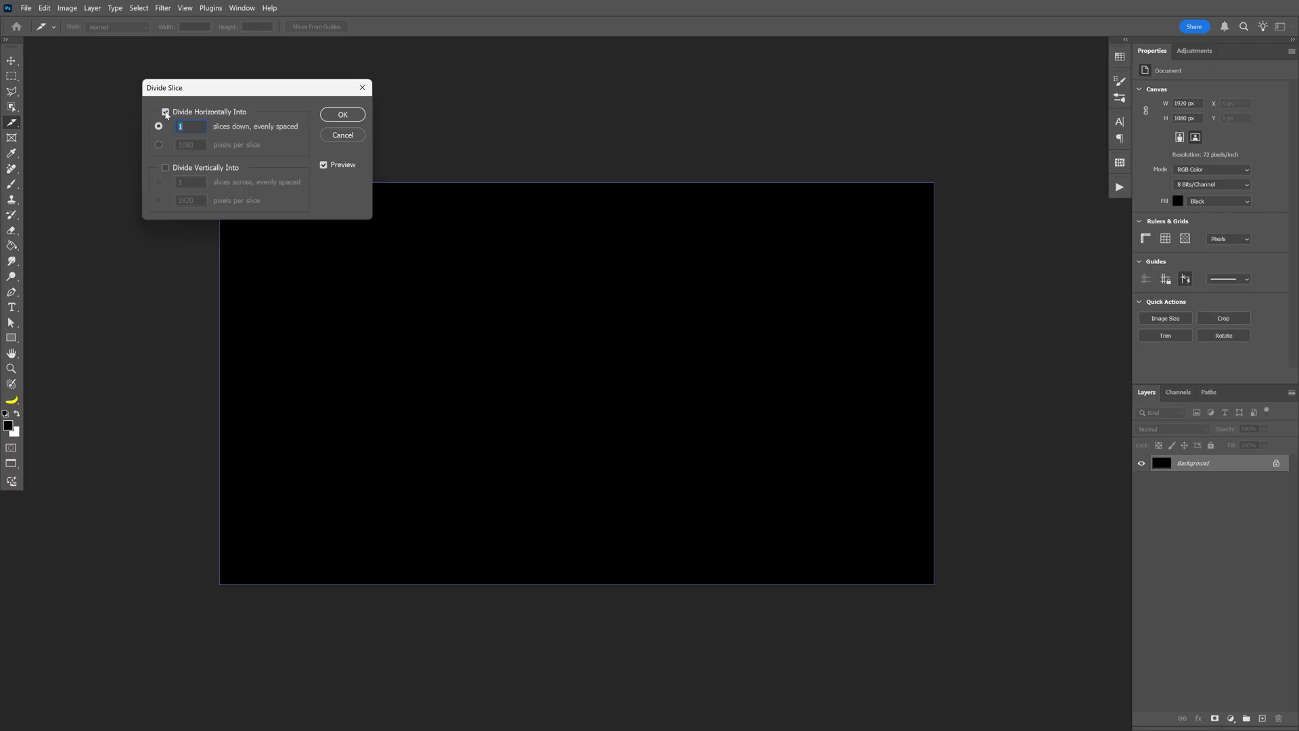
pyautogui.click(165, 169)
pyautogui.write('2')
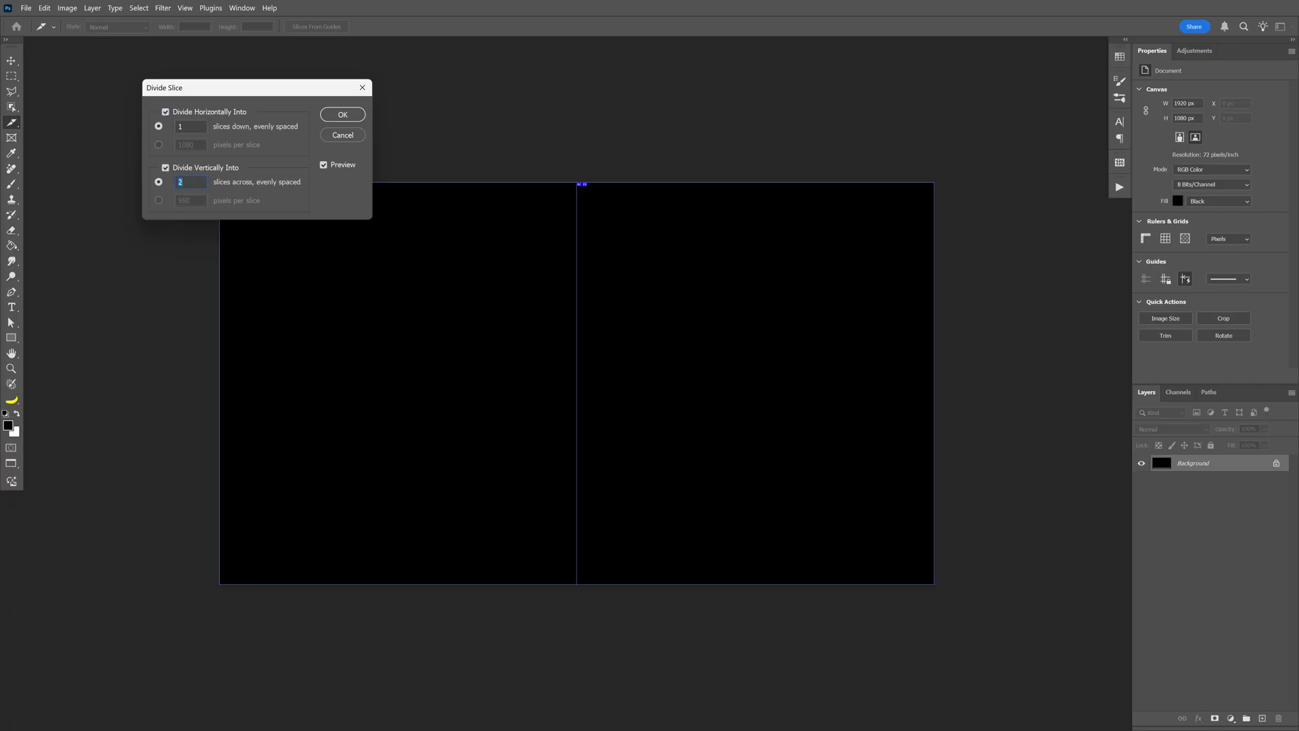
pyautogui.write('2')
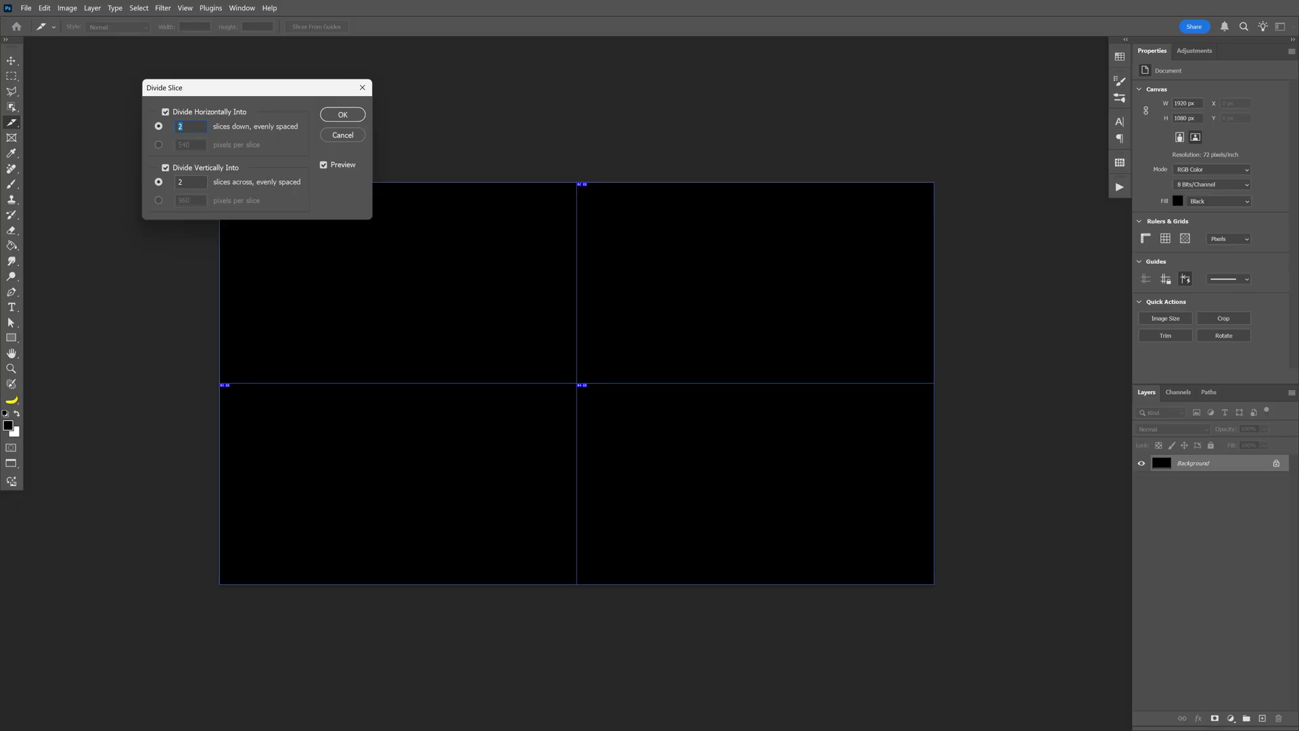
pyautogui.click(343, 115)
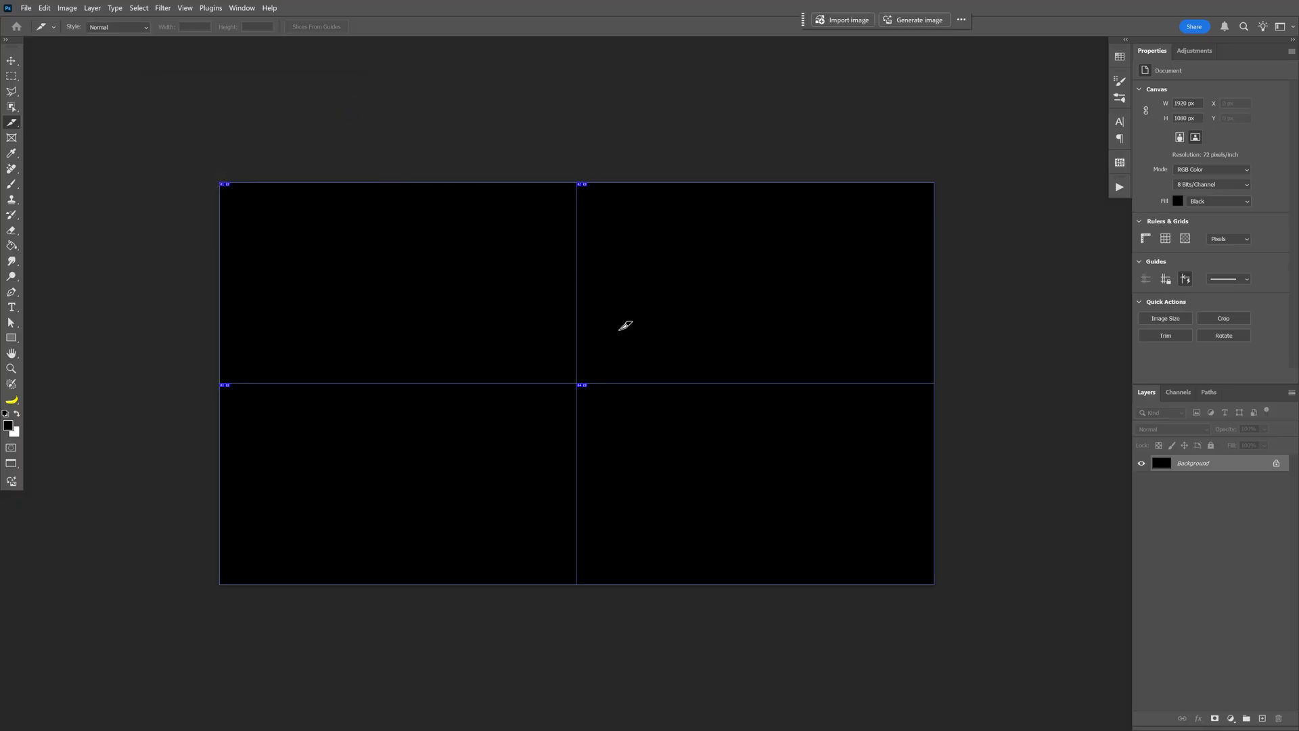
pyautogui.scroll(1, 595, 370)
pyautogui.scroll(1, 595, 370)
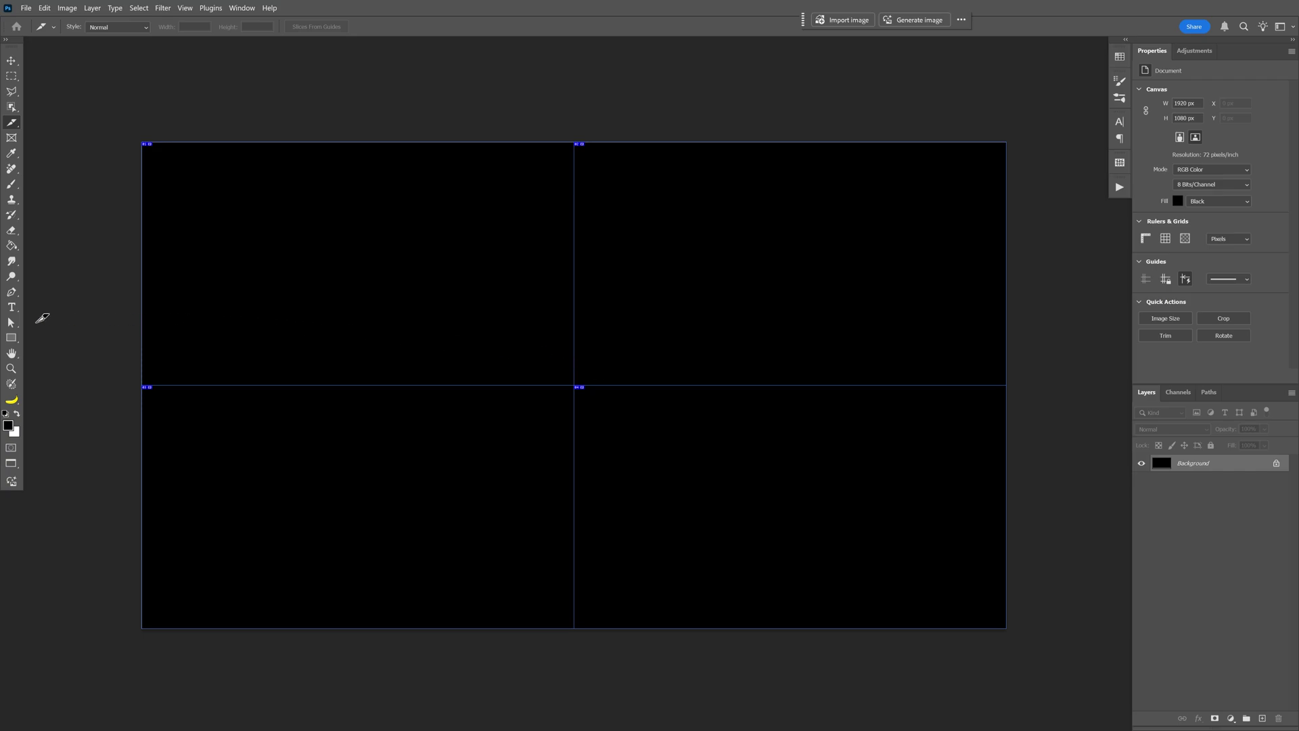
# Step: Draw a grey-filled rectangle across the lower part of the canvas
pyautogui.click(14, 340)
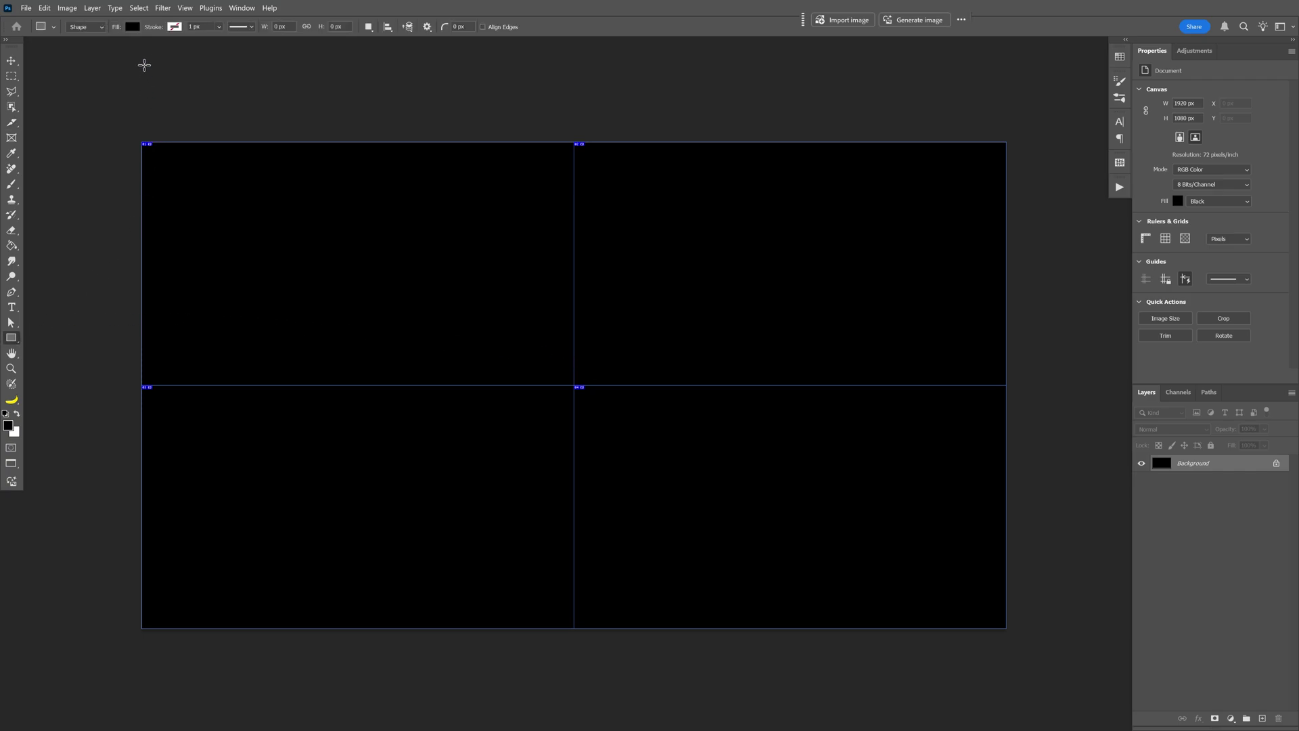
pyautogui.click(133, 27)
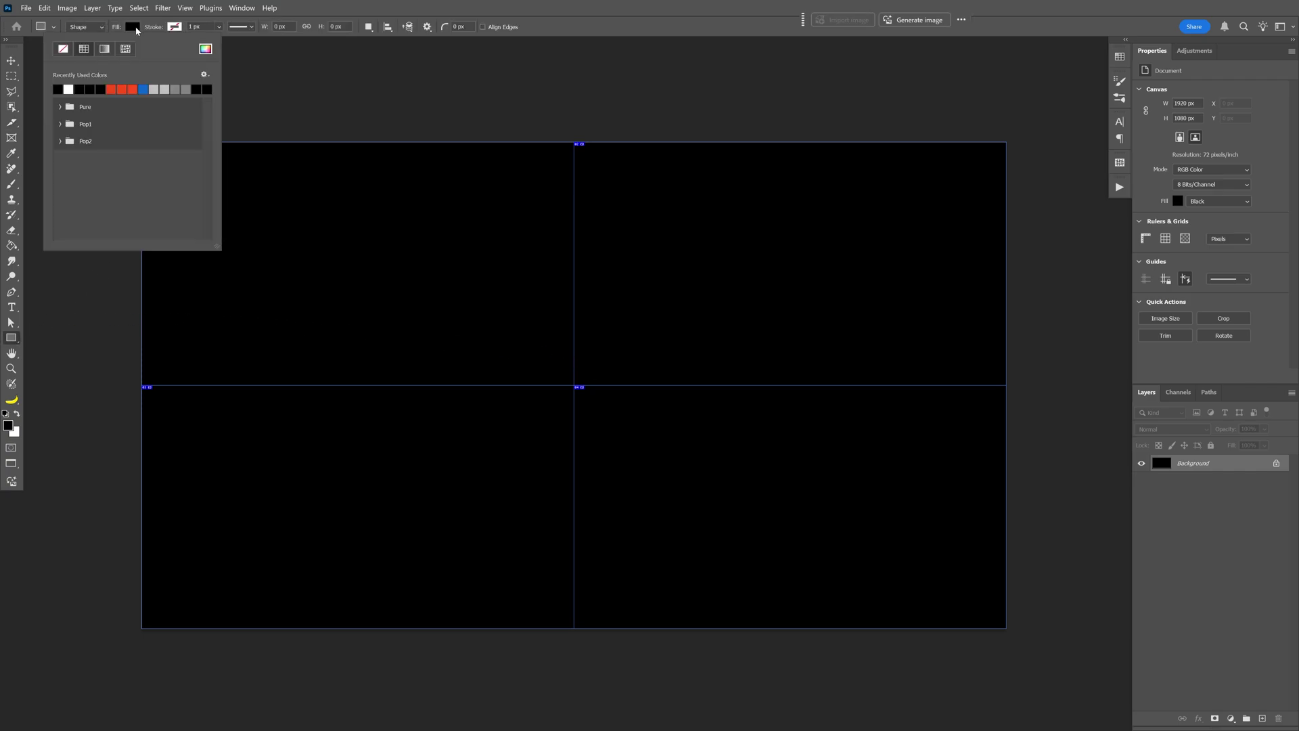
pyautogui.doubleClick(176, 88)
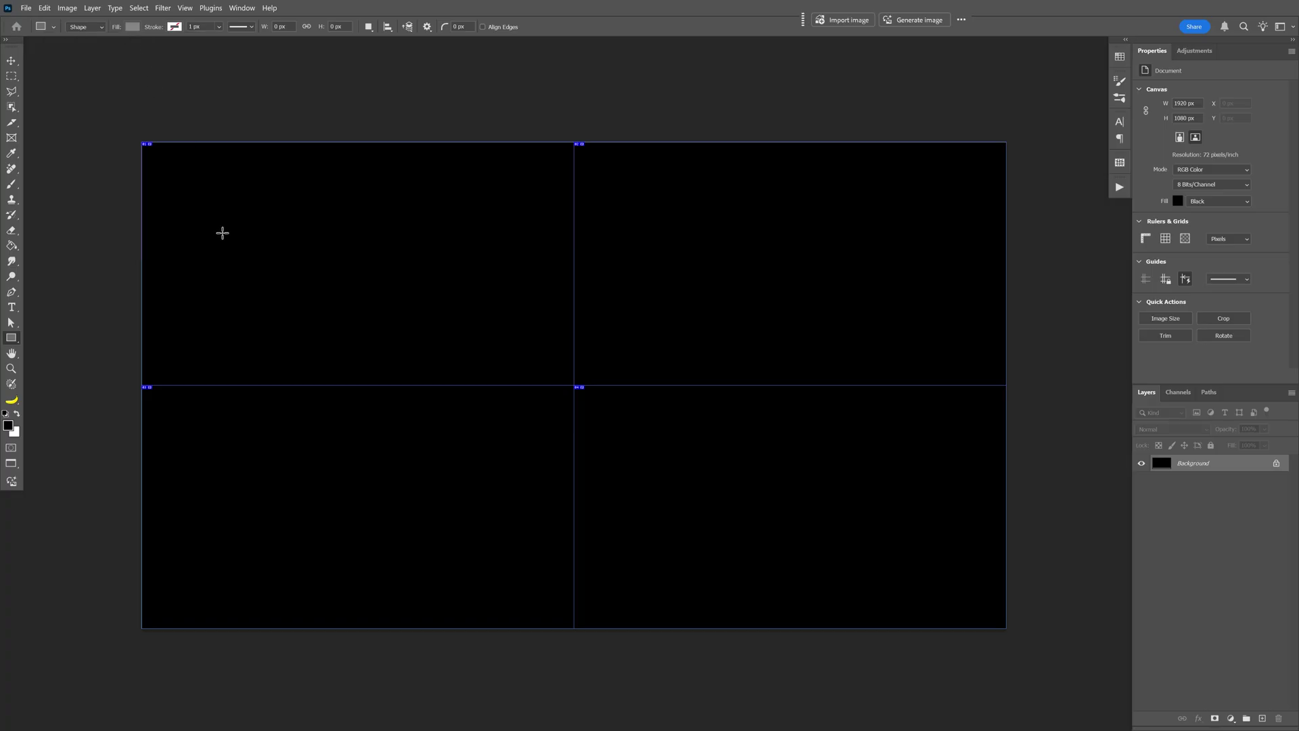
pyautogui.moveTo(141, 363); pyautogui.dragTo(1006, 628)
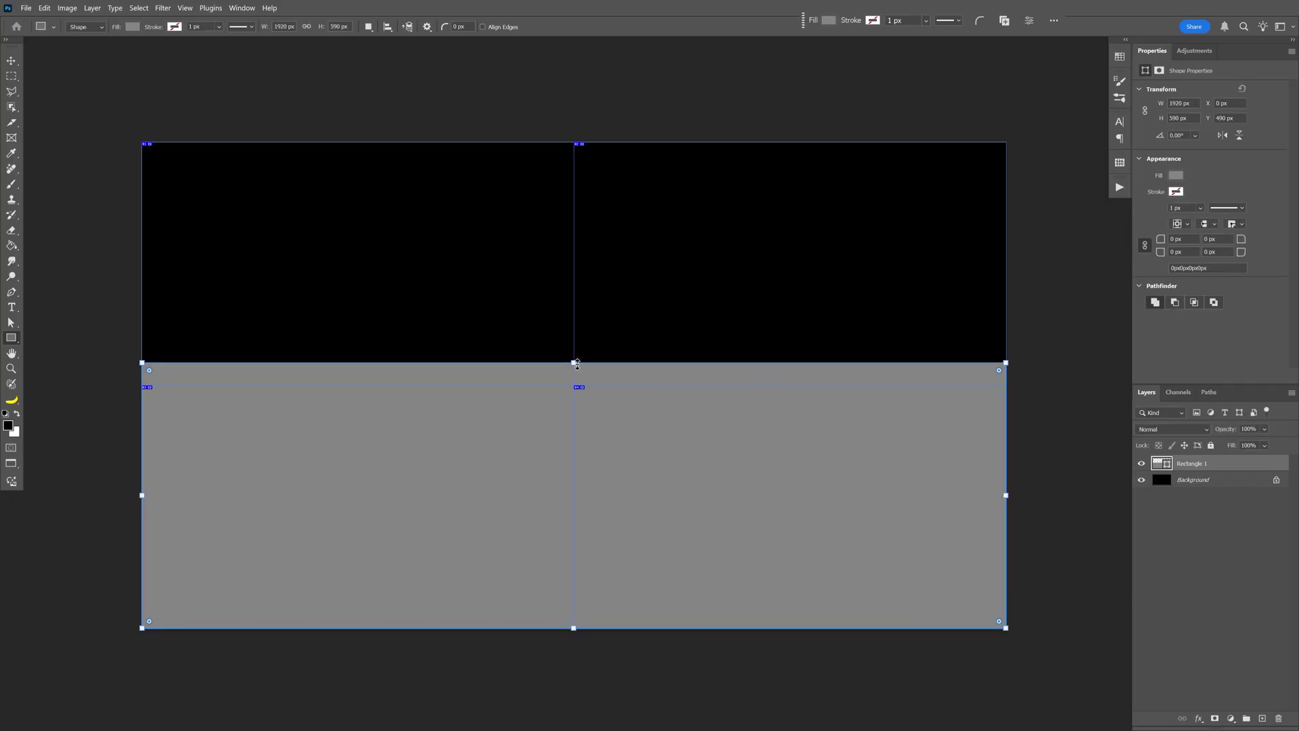
pyautogui.moveTo(577, 364); pyautogui.dragTo(577, 420)
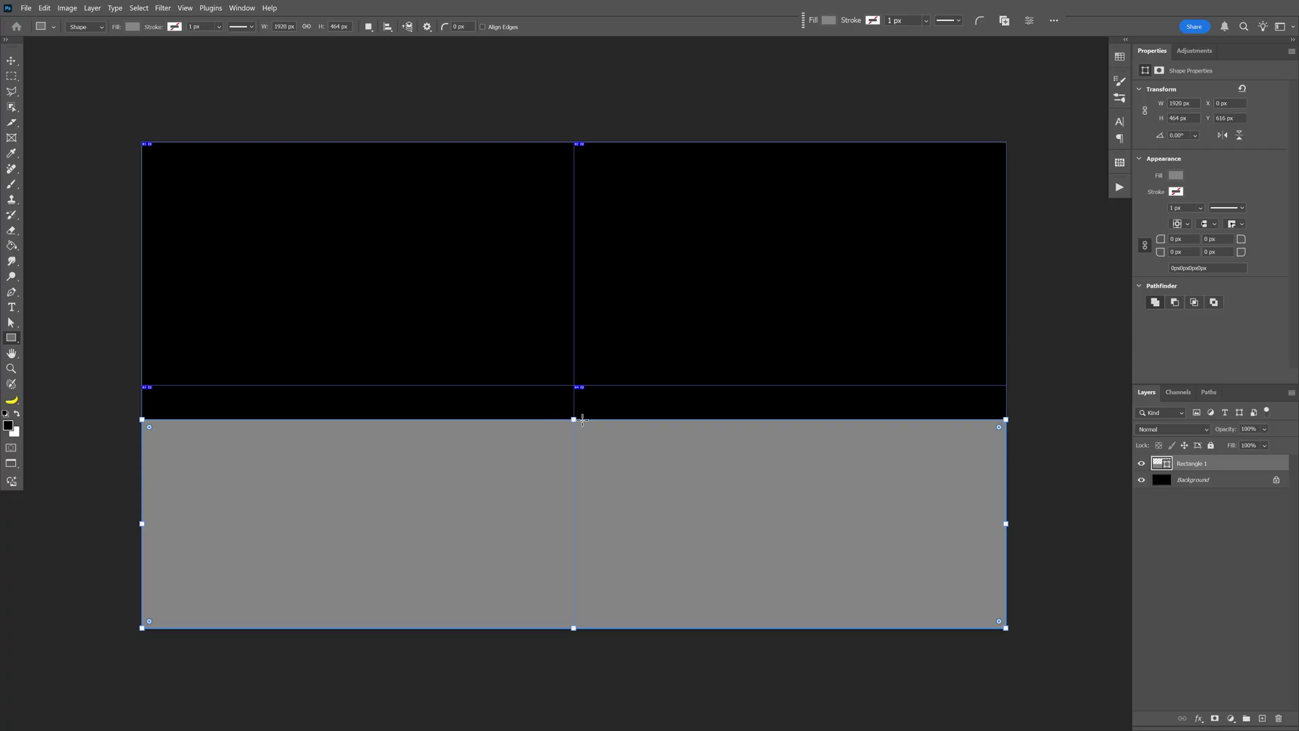
pyautogui.press('Return')
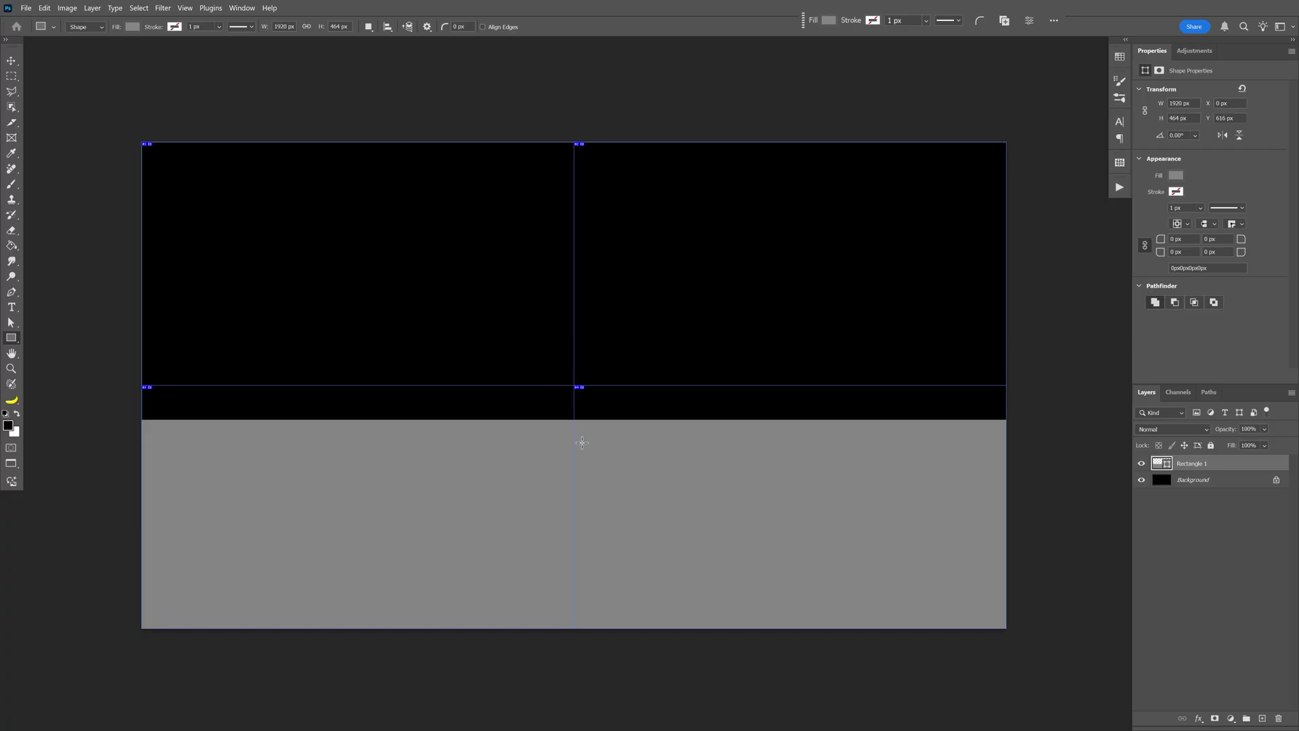
# Step: Pinch the rectangle's top corners inward into a perspective trapezoid floor
pyautogui.hotkey('ctrl', 't')
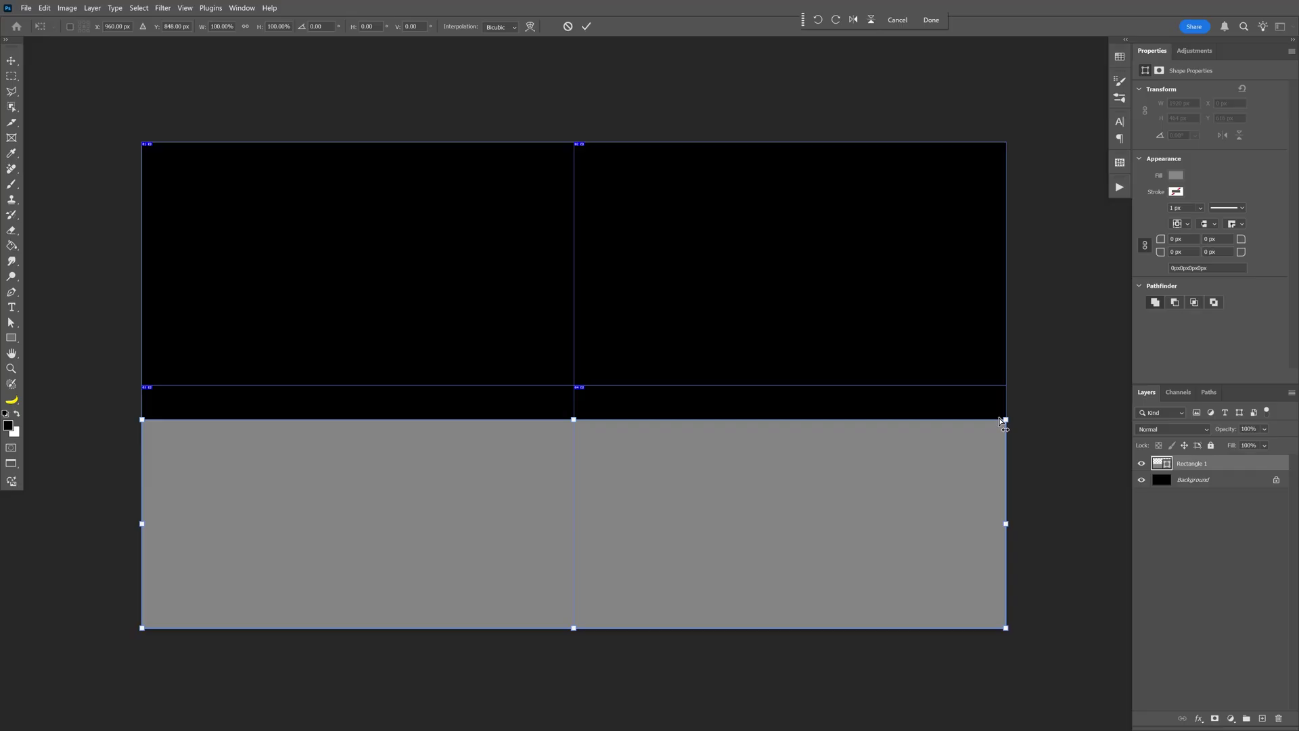
pyautogui.moveTo(1008, 423); pyautogui.dragTo(736, 423)
pyautogui.press('Return')
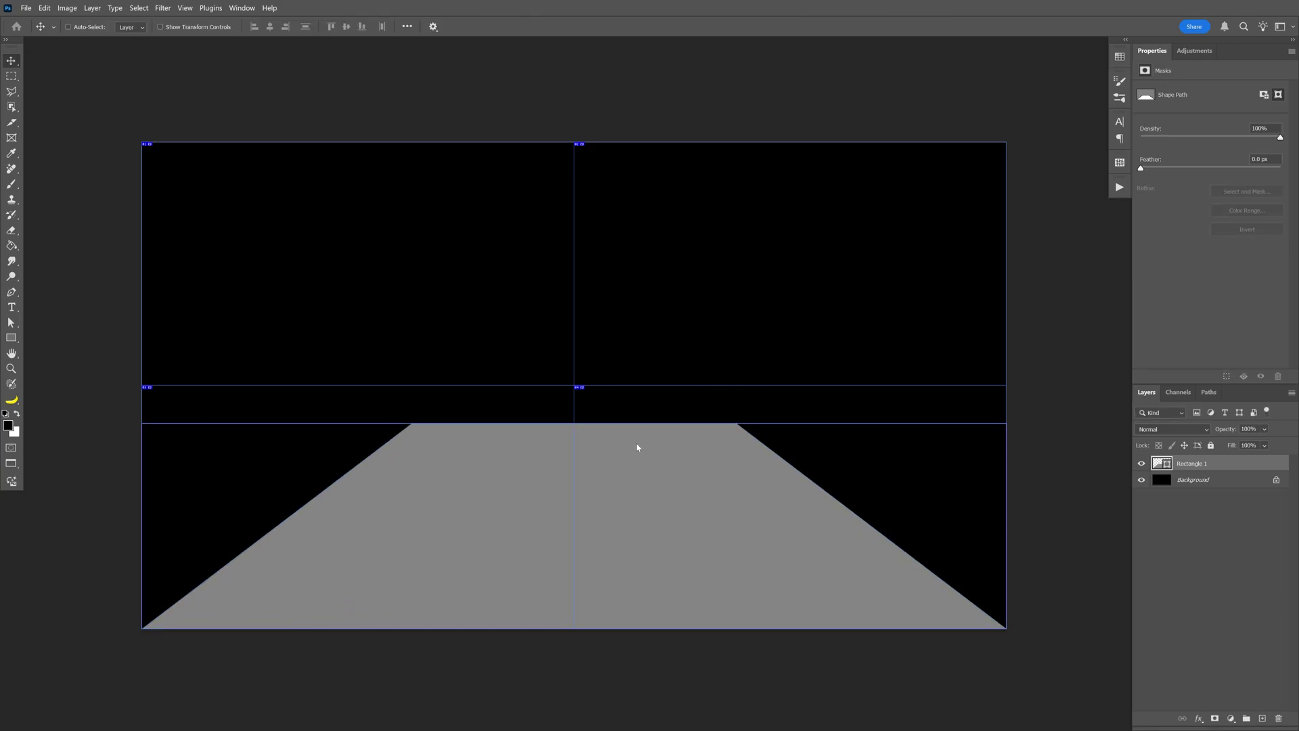
# Step: Duplicate the floor to the top and rotate it 180° as the ceiling
pyautogui.moveTo(651, 484); pyautogui.dragTo(669, 203)
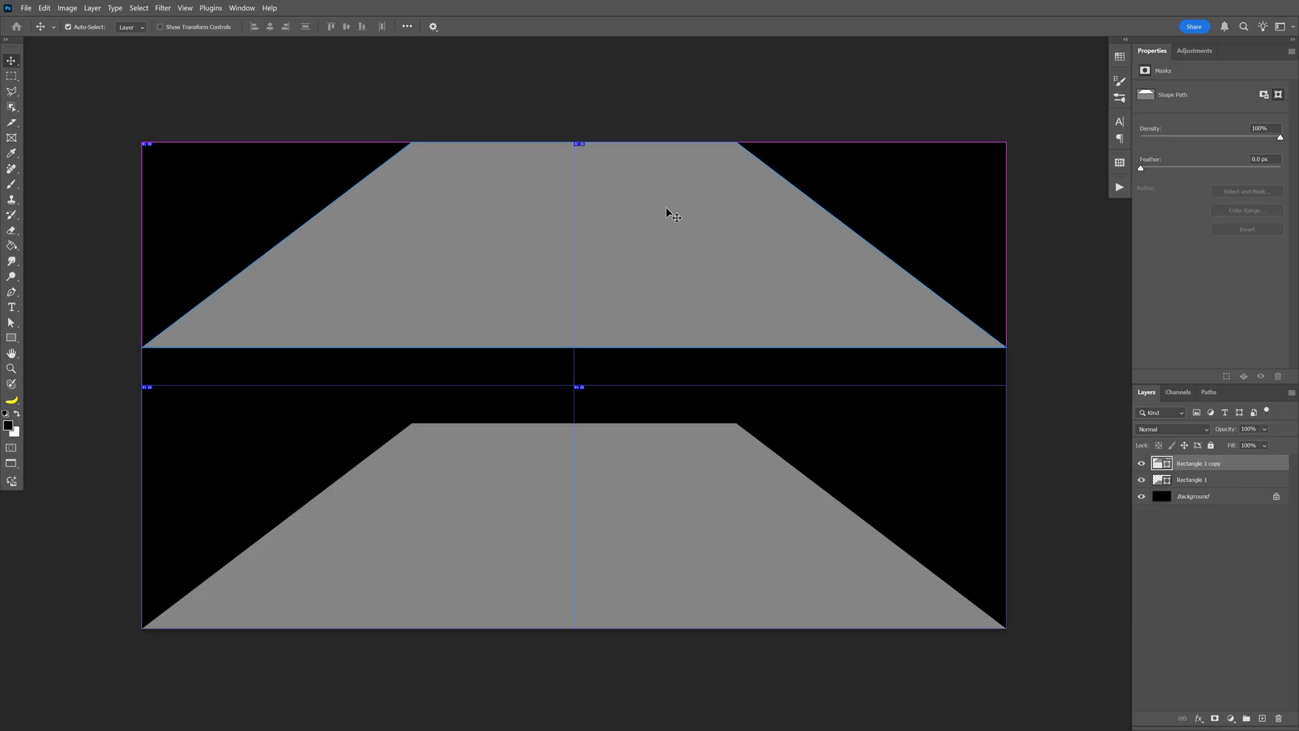
pyautogui.hotkey('ctrl', 't')
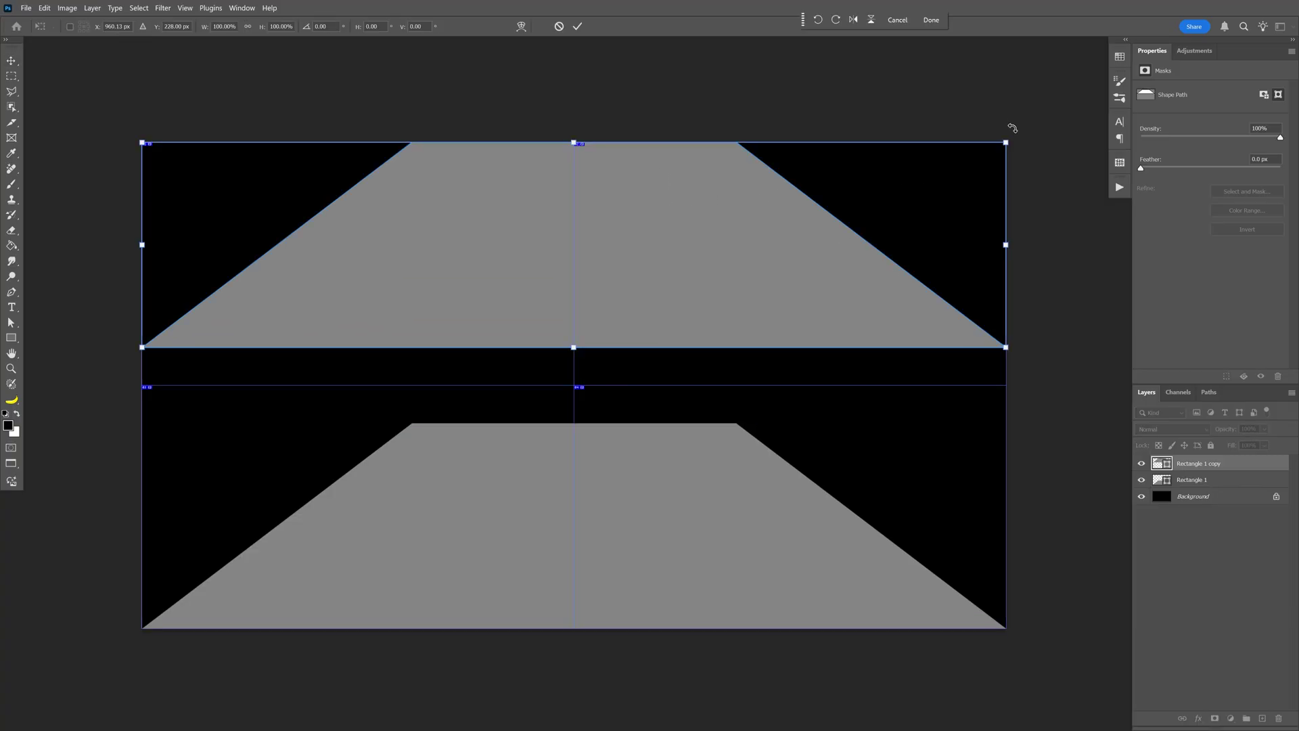
pyautogui.moveTo(1012, 128); pyautogui.dragTo(346, 309)
pyautogui.press('Return')
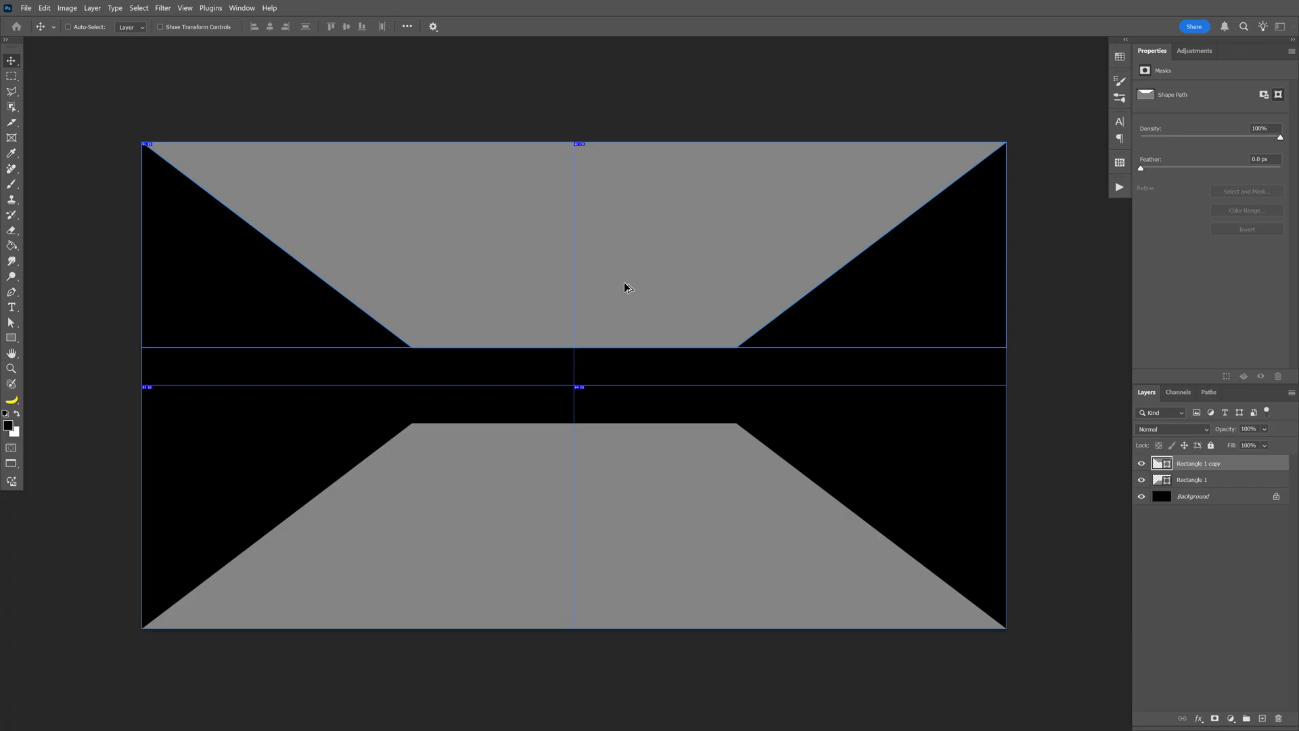
# Step: Duplicate the ceiling down-left and rotate it 90° for the left wall
pyautogui.keyDown('alt'); pyautogui.moveTo(660, 266); pyautogui.dragTo(537, 342); pyautogui.keyUp('alt')
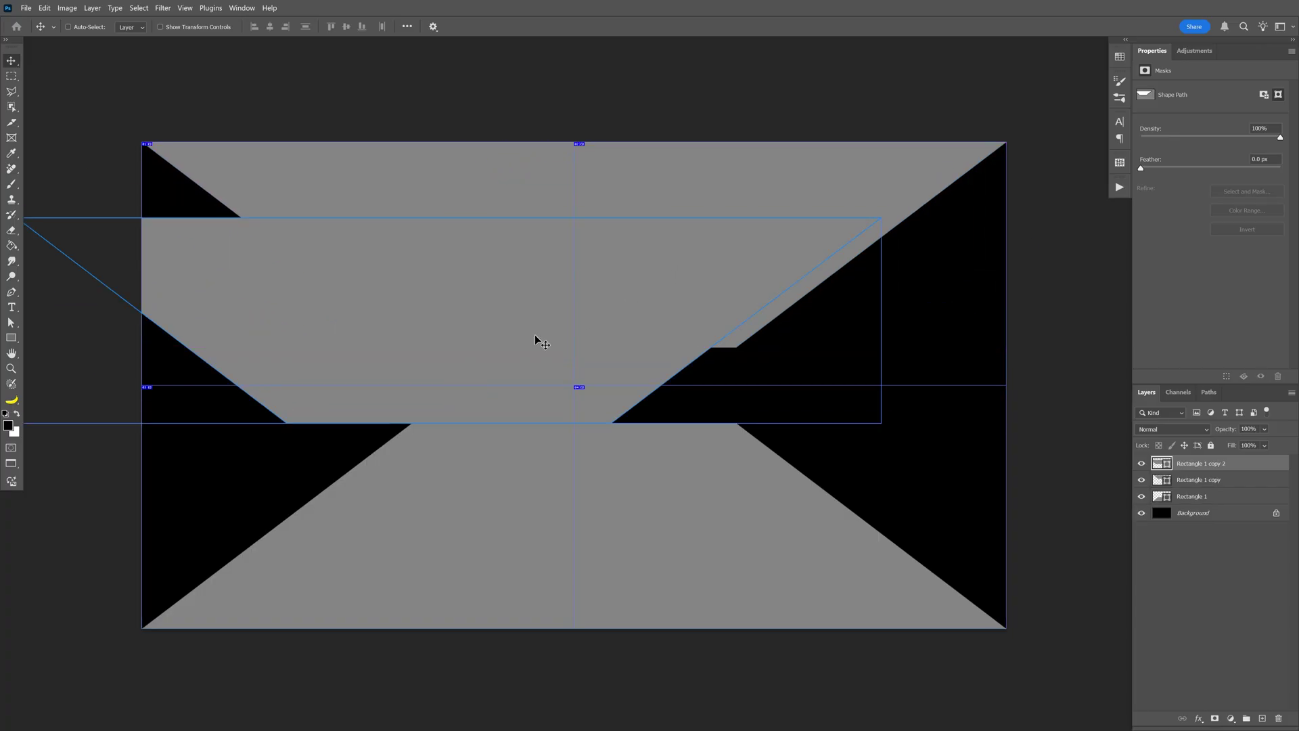
pyautogui.hotkey('ctrl', 't')
pyautogui.moveTo(866, 466); pyautogui.dragTo(510, 174)
pyautogui.press('Return')
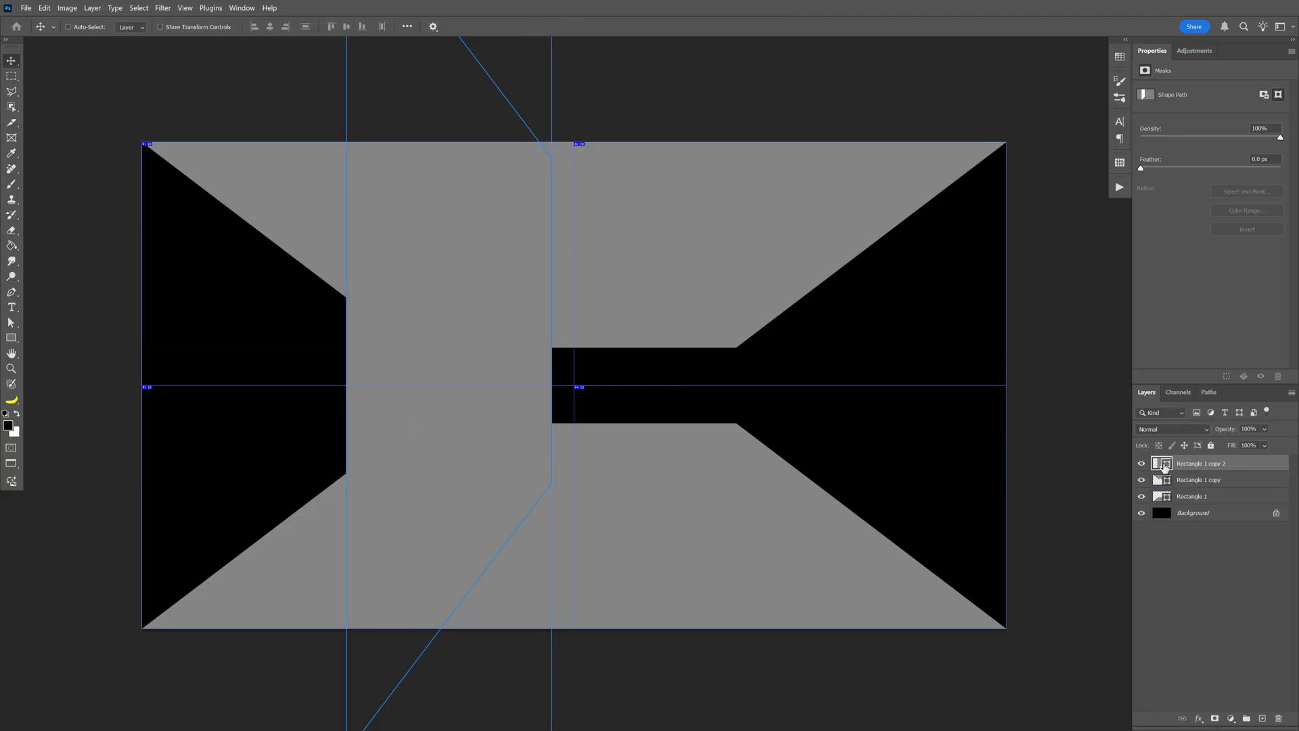
# Step: Darken the wall shape to a deeper grey and move it to the left edge
pyautogui.doubleClick(1164, 465)
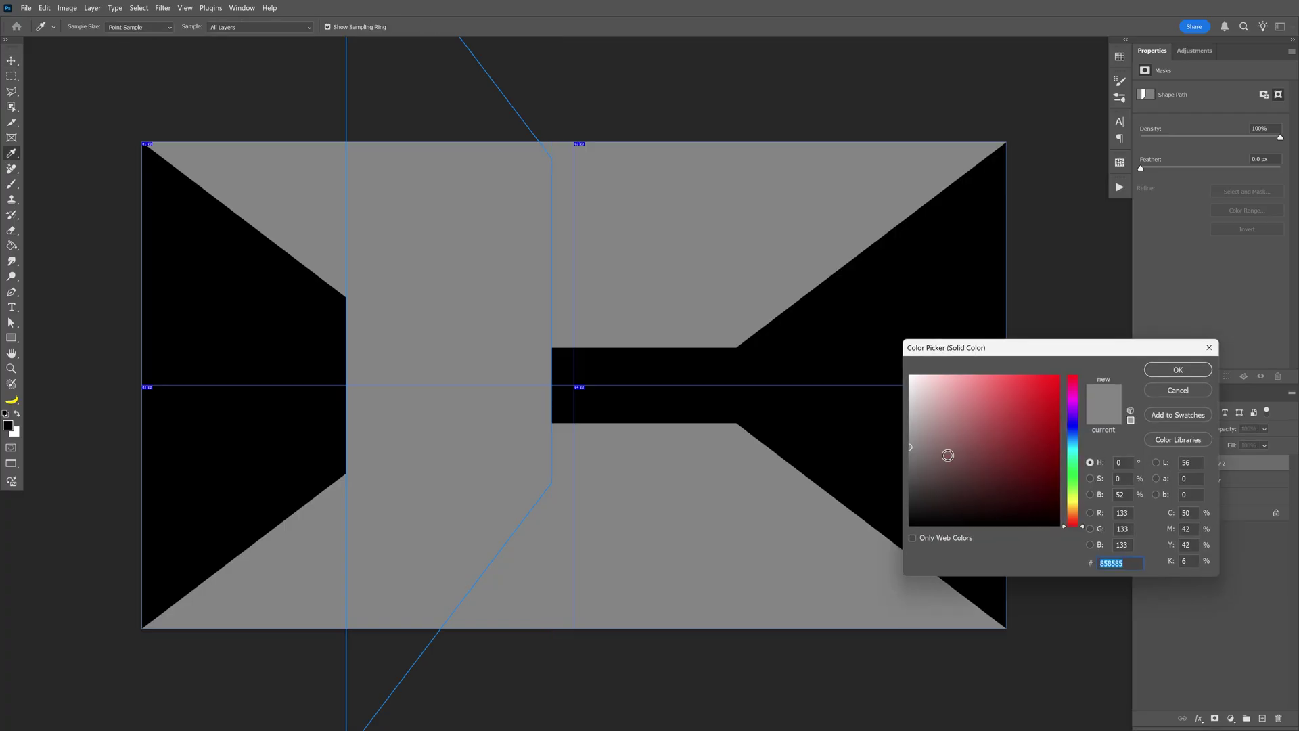
pyautogui.moveTo(947, 454); pyautogui.dragTo(894, 469)
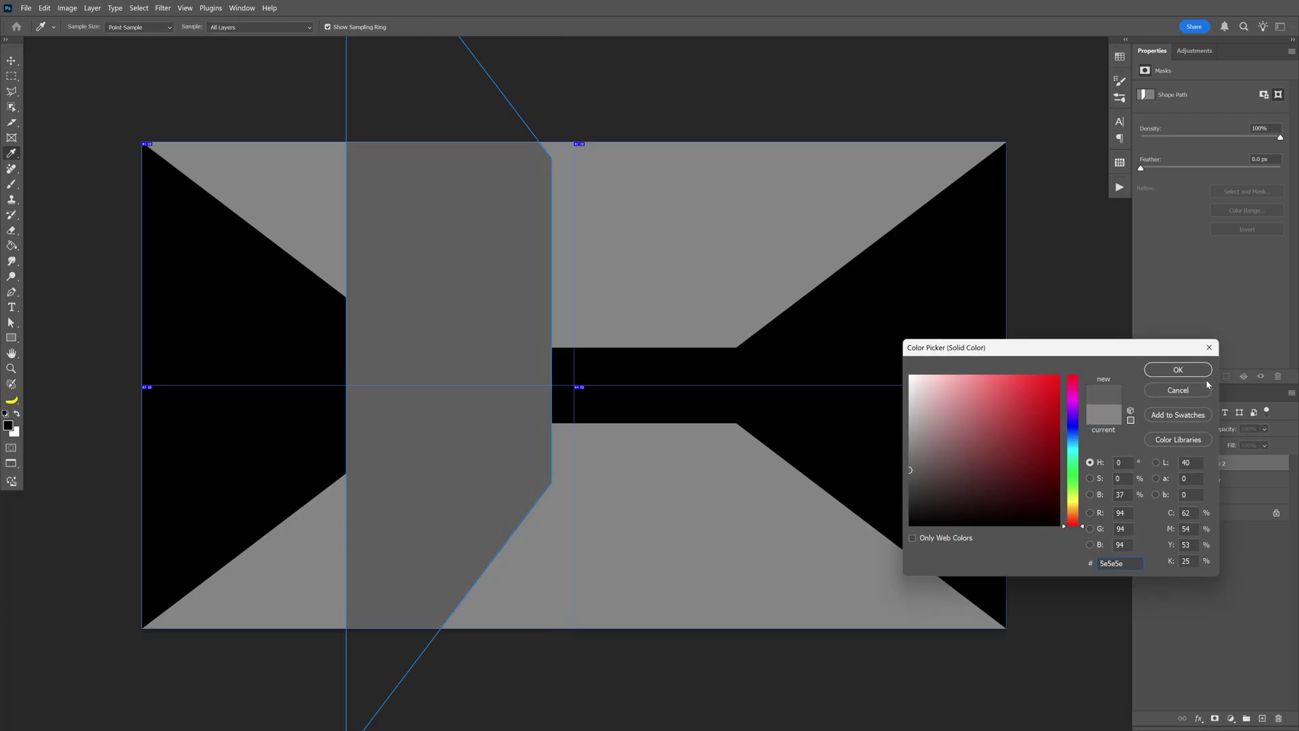
pyautogui.click(1178, 369)
pyautogui.moveTo(500, 279); pyautogui.dragTo(290, 340)
# Step: Resize and taper the left wall in perspective to meet the black centre
pyautogui.hotkey('ctrl', 't')
pyautogui.scroll(-1, 345, 362)
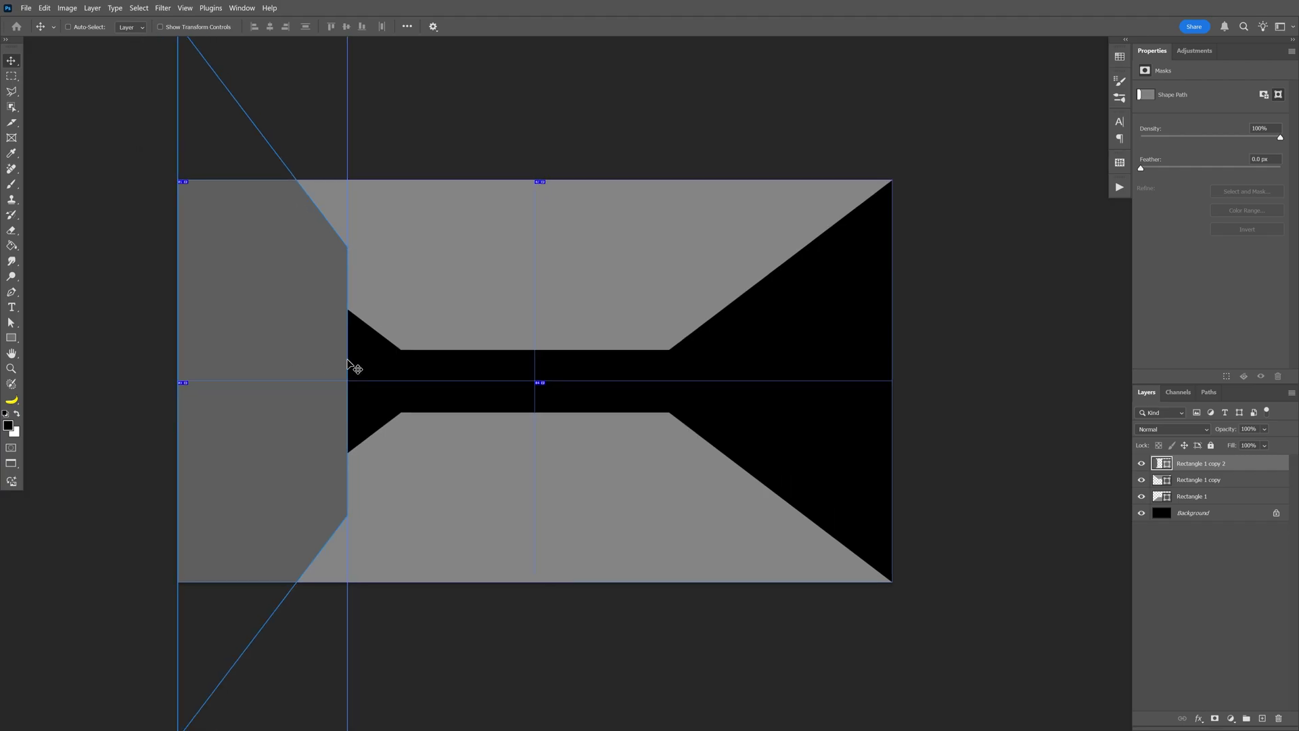
pyautogui.moveTo(347, 381); pyautogui.dragTo(273, 379)
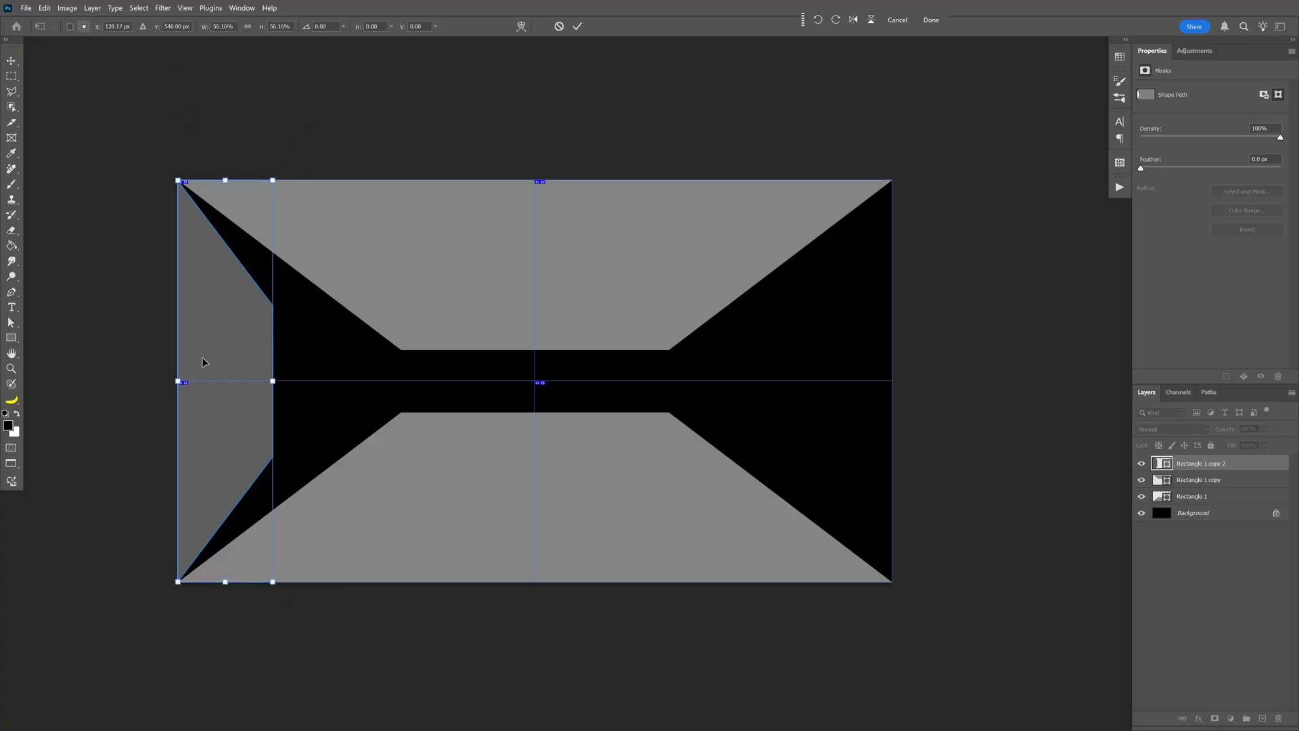
pyautogui.scroll(2, 203, 362)
pyautogui.moveTo(368, 354); pyautogui.dragTo(576, 357)
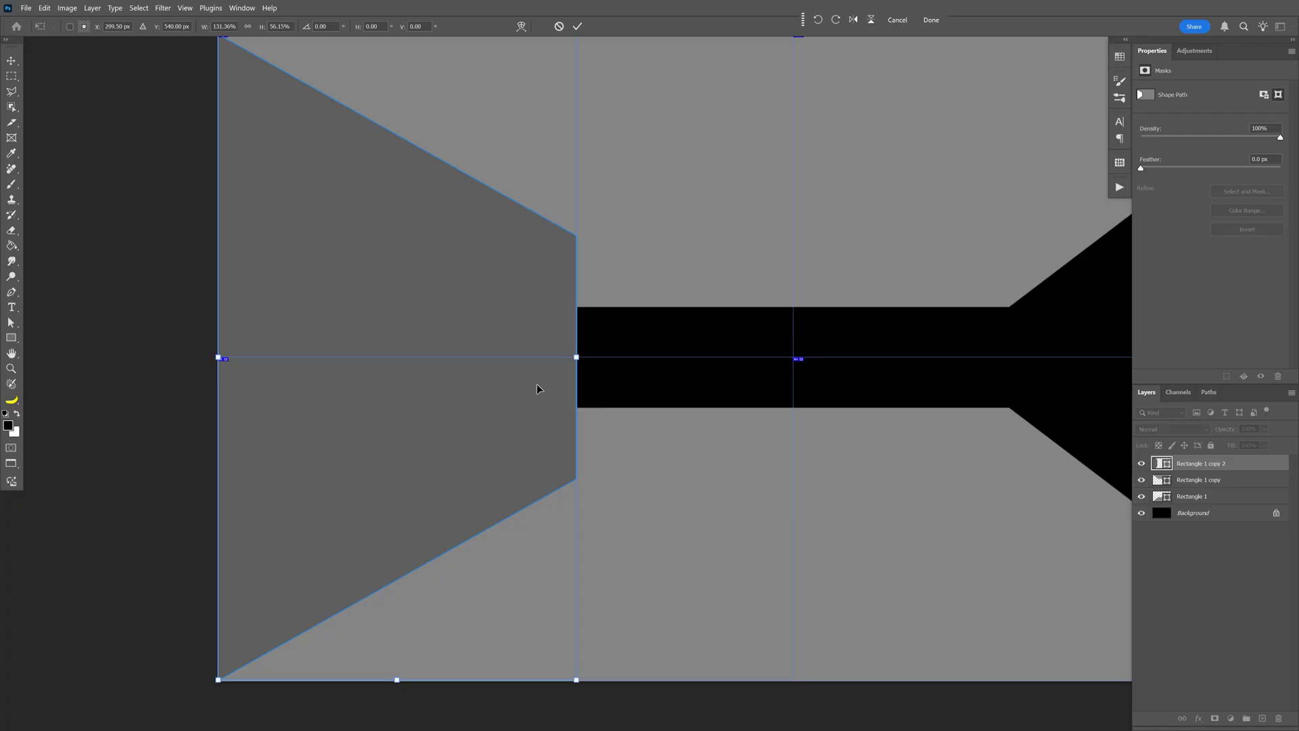
pyautogui.moveTo(573, 676); pyautogui.dragTo(577, 479)
pyautogui.scroll(-1, 491, 483)
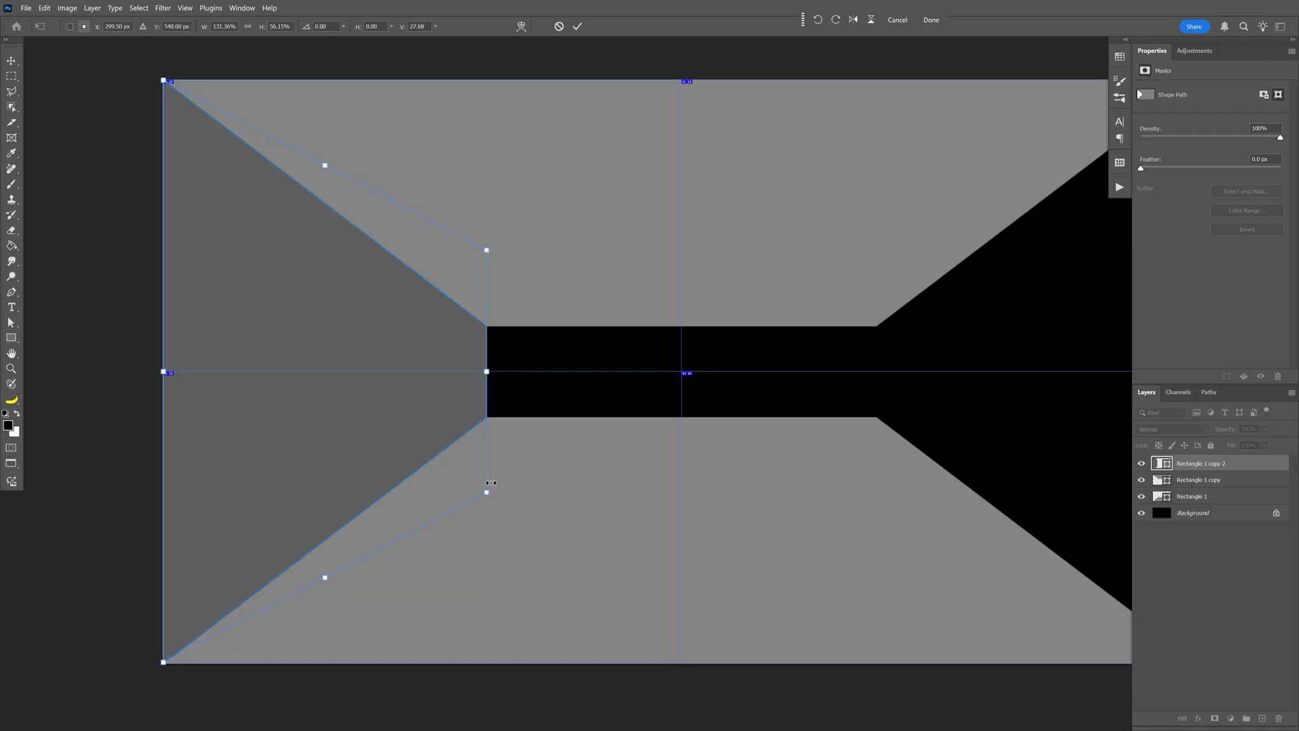
pyautogui.press('Return')
# Step: Copy the left wall to the right side and rotate it 180° as a mirror
pyautogui.scroll(-1, 473, 460)
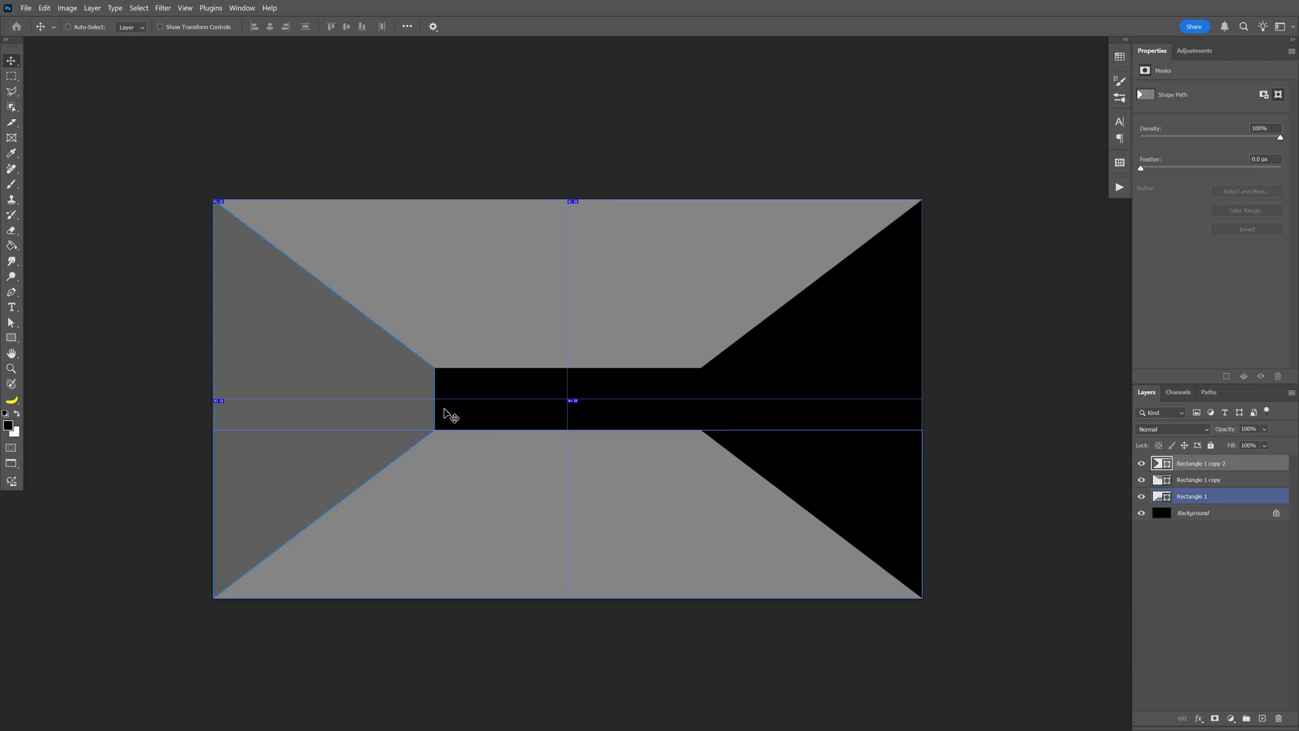
pyautogui.moveTo(324, 347); pyautogui.dragTo(813, 376)
pyautogui.hotkey('ctrl', 't')
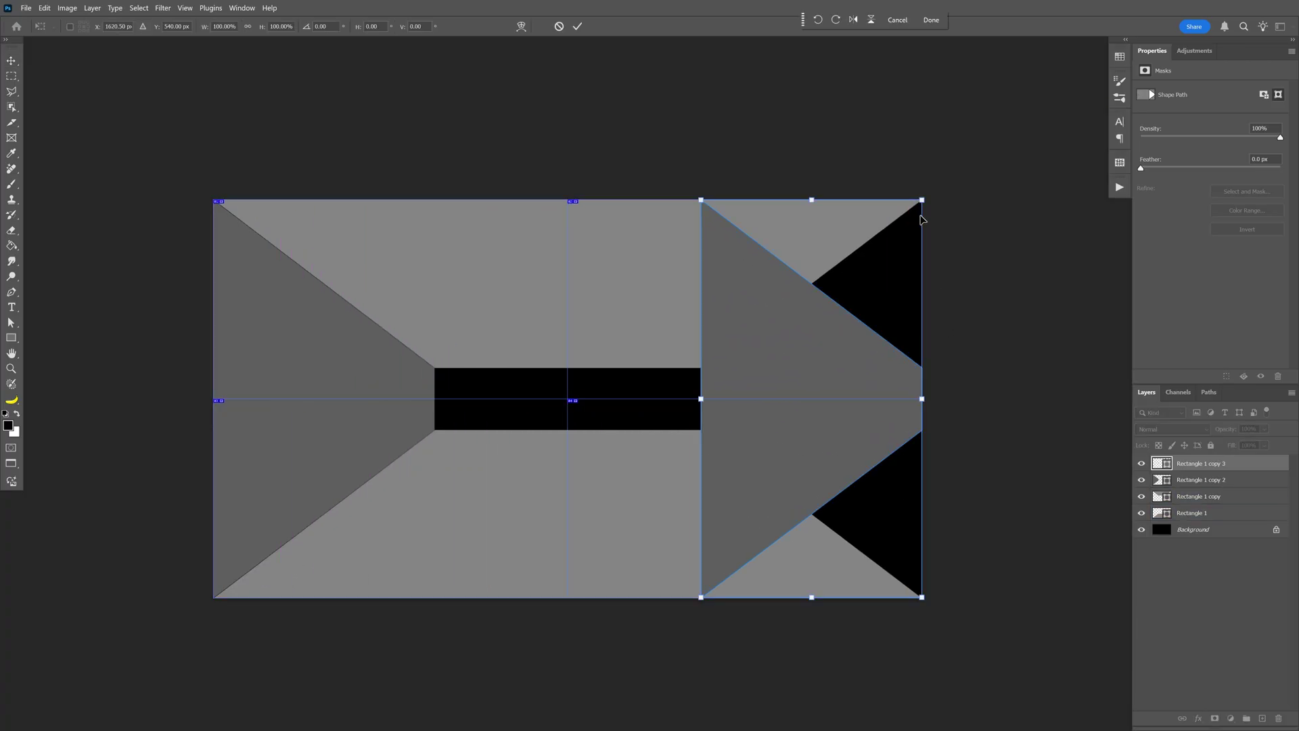
pyautogui.moveTo(950, 184); pyautogui.dragTo(671, 641)
pyautogui.press('Return')
pyautogui.hotkey('ctrl', '+')
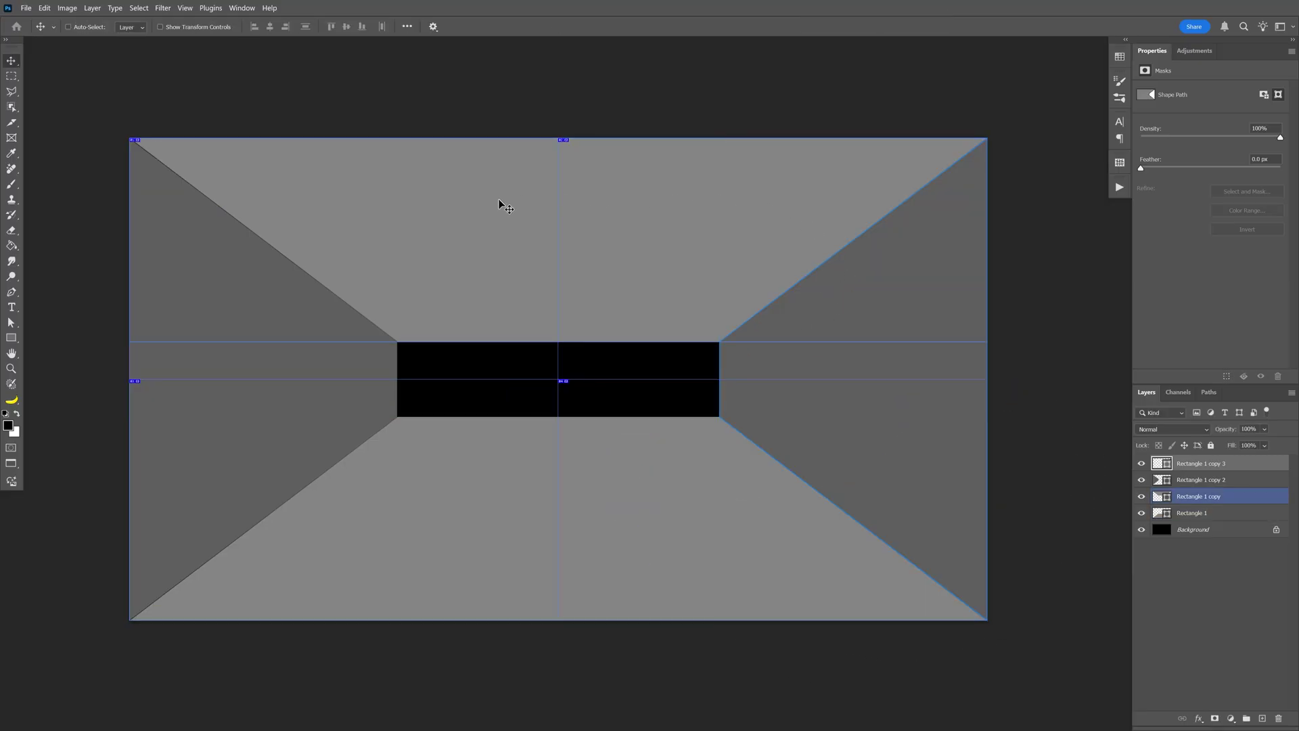
pyautogui.click(508, 474)
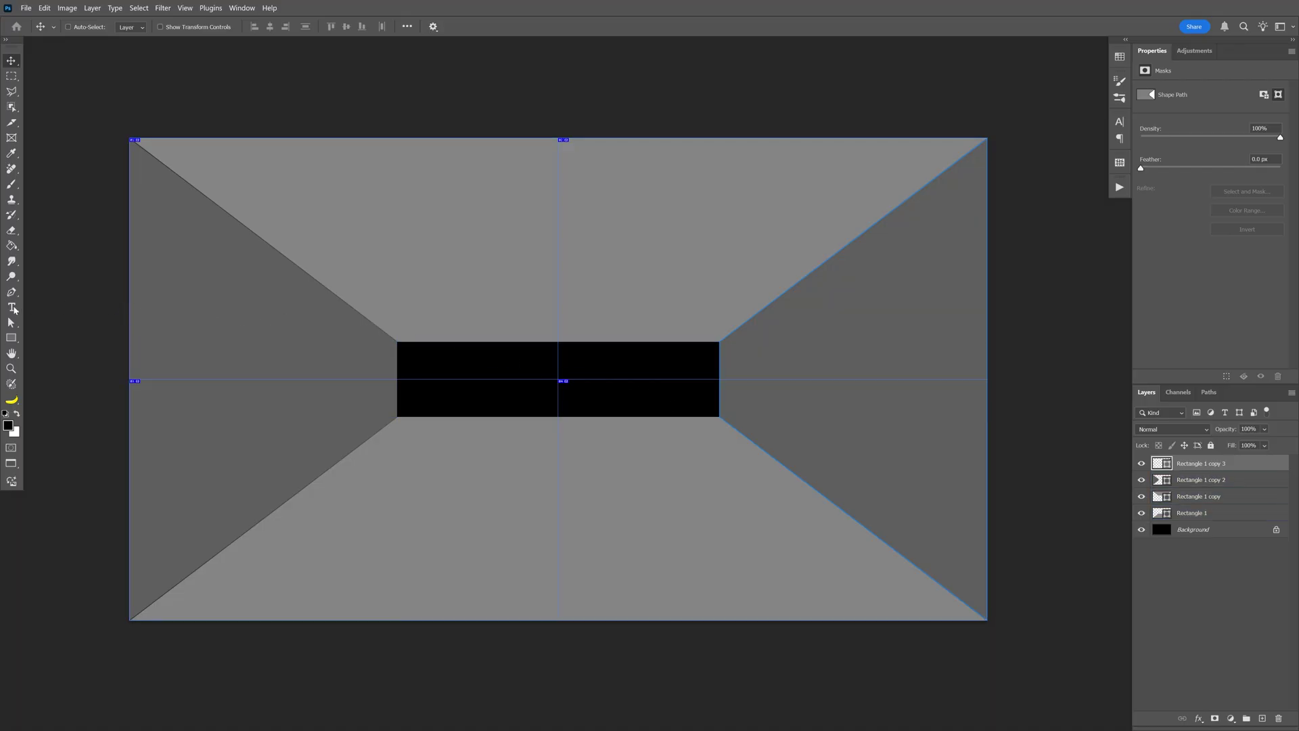
# Step: Type 'PANTER' inside the black centre rectangle
pyautogui.click(10, 308)
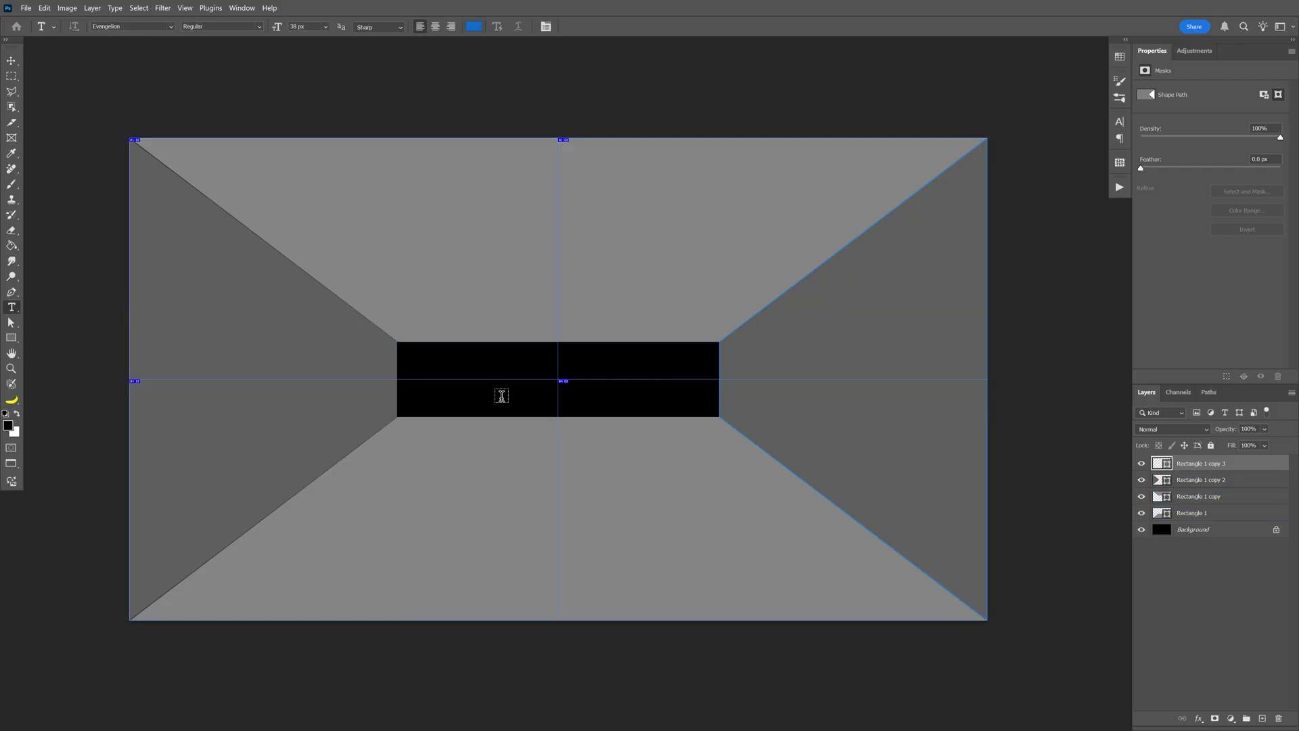
pyautogui.click(479, 404)
pyautogui.write('PANTER')
pyautogui.hotkey('ctrl', 'Return')
# Step: Enlarge the PANTER text to 382.44 px and move it over the upper tunnel
pyautogui.hotkey('ctrl', 't')
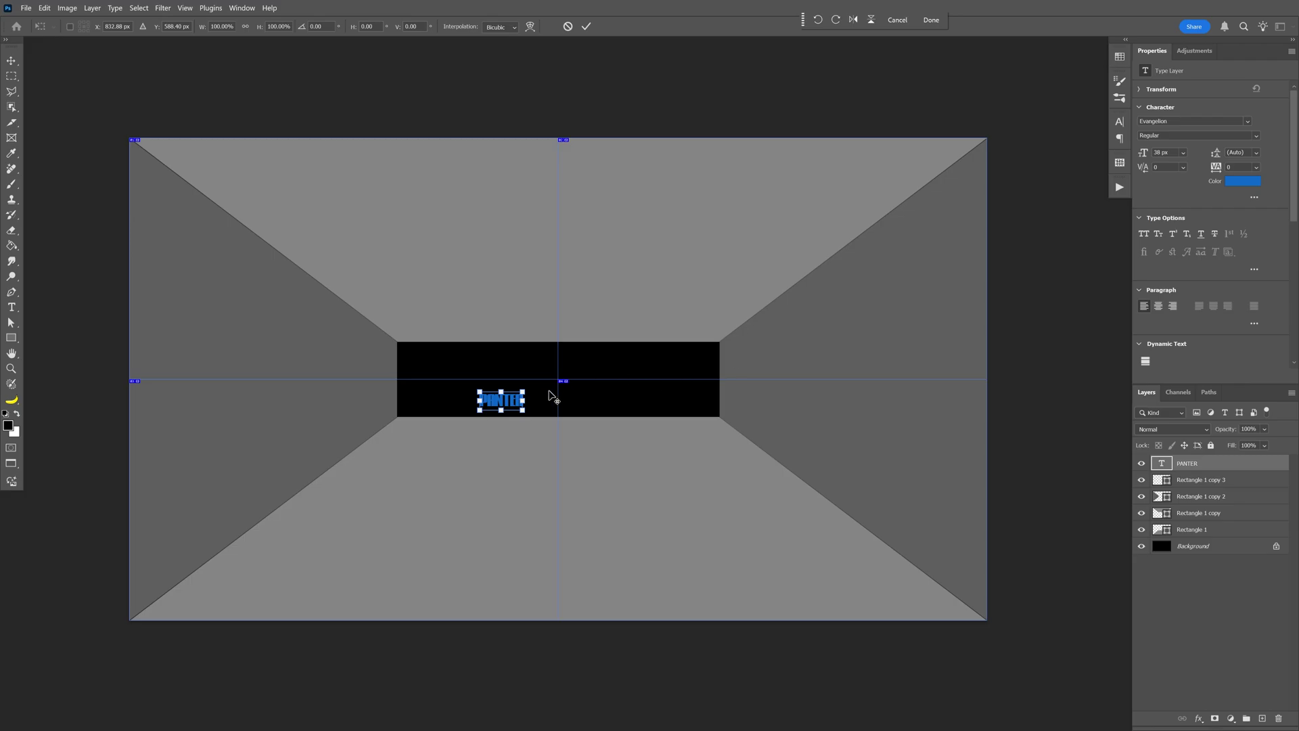
pyautogui.moveTo(524, 404); pyautogui.dragTo(736, 315)
pyautogui.press('Return')
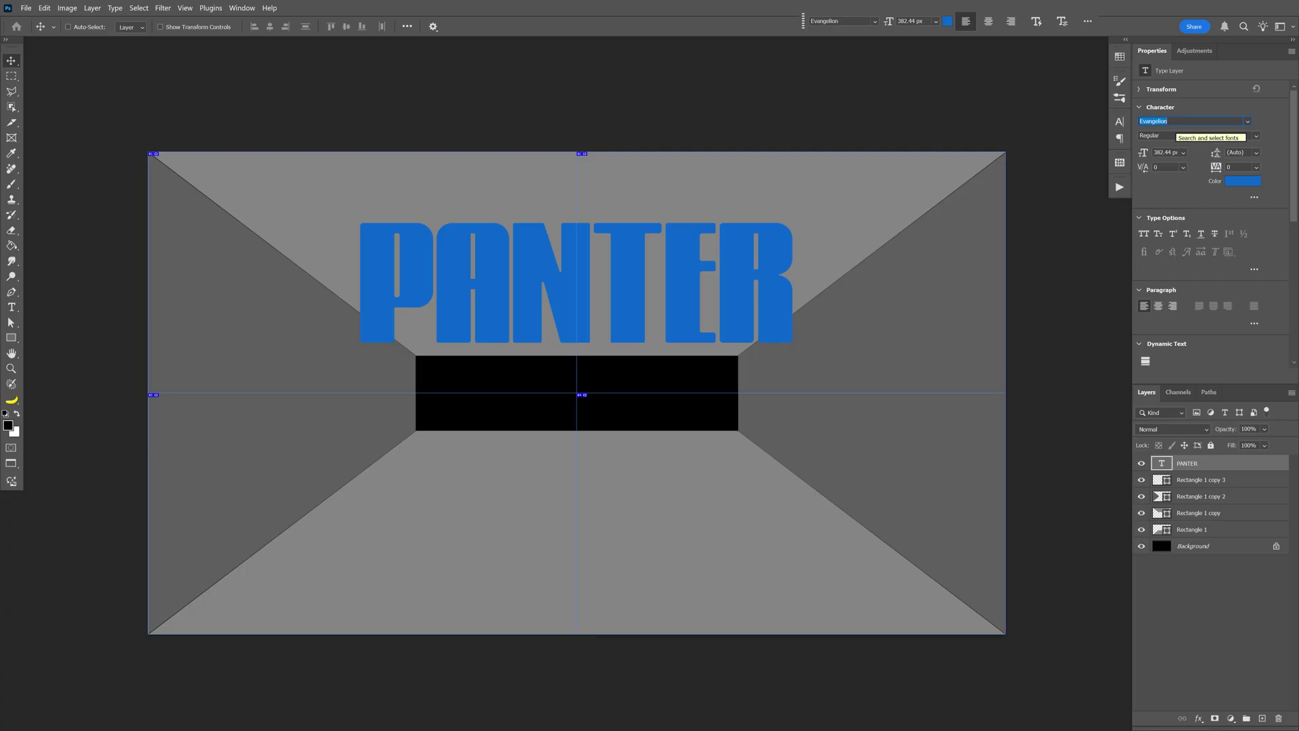
pyautogui.click(750, 293)
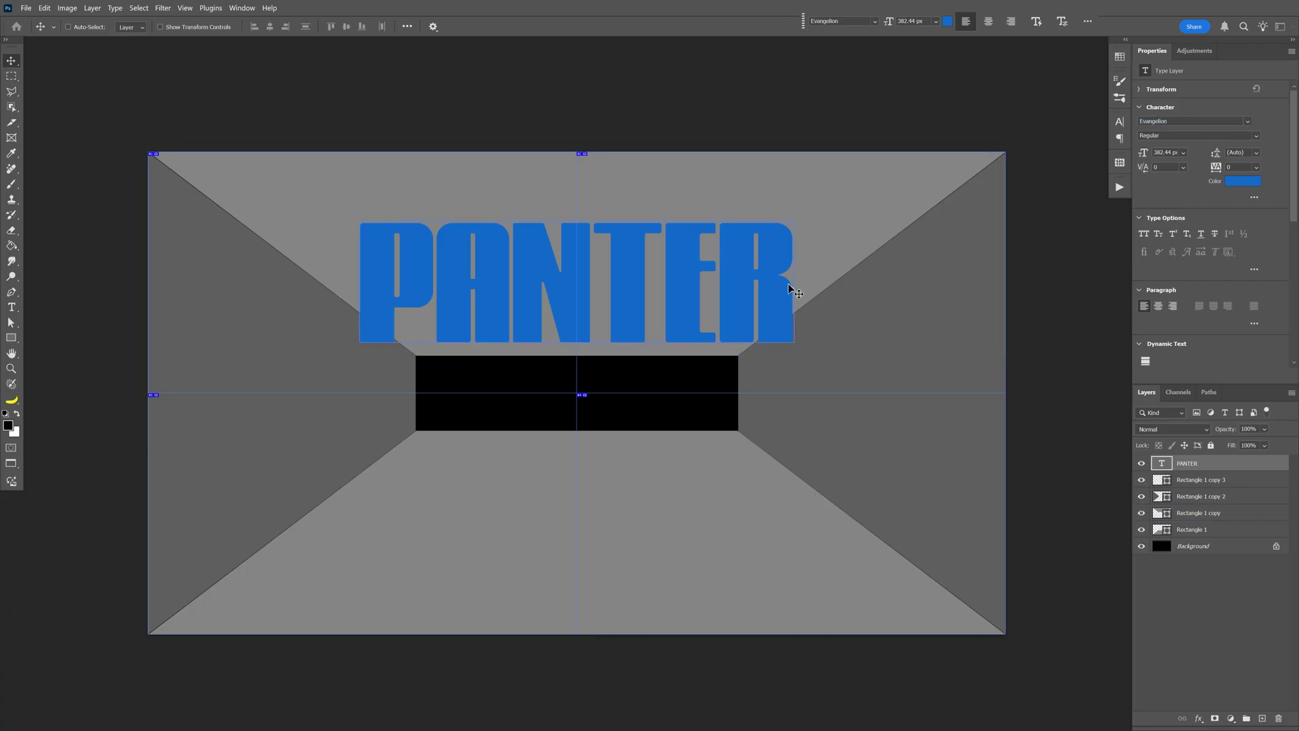
# Step: Paste PANTER onto two new lines so the text reads three stacked PANTERs
pyautogui.doubleClick(789, 289)
pyautogui.hotkey('ctrl', 'c')
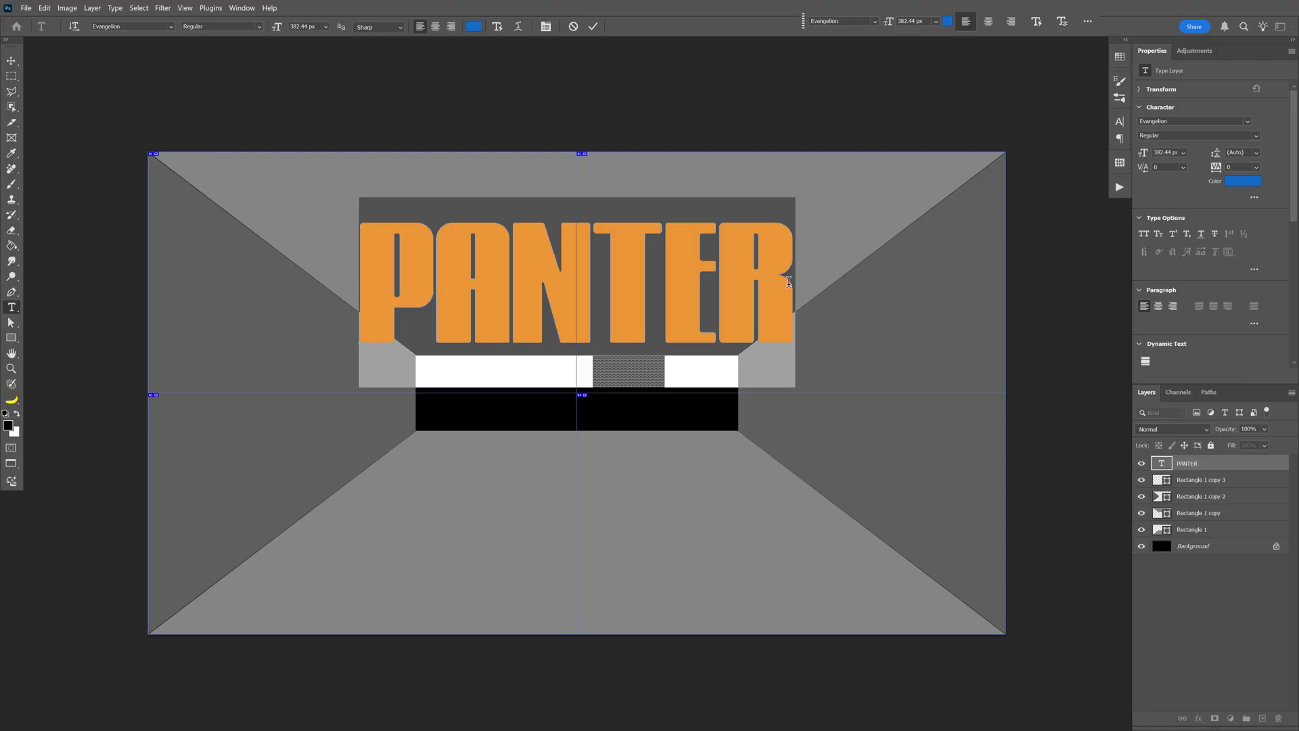
pyautogui.press('Right')
pyautogui.press('Return')
pyautogui.hotkey('ctrl', 'v')
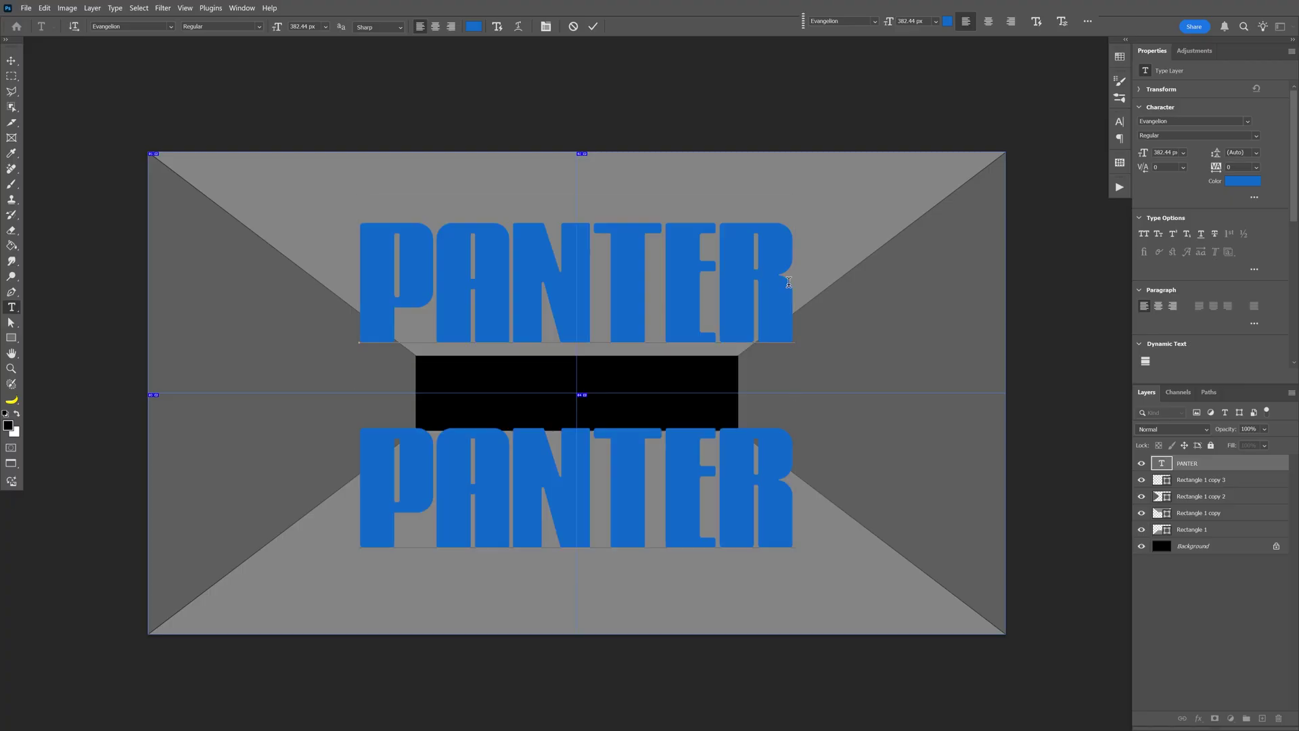
pyautogui.press('Return')
pyautogui.hotkey('ctrl', 'v')
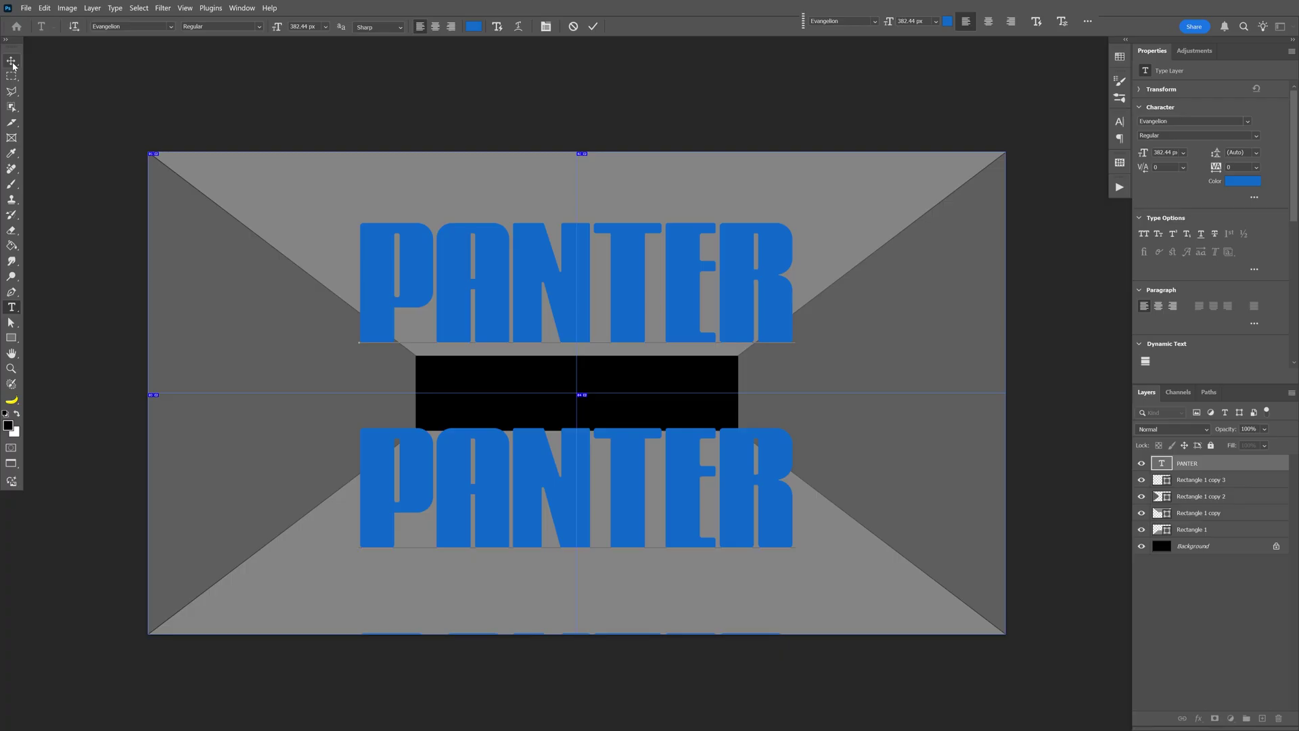
pyautogui.hotkey('ctrl', 'a')
# Step: Set the line spacing of the three PANTER lines to 280 px
pyautogui.click(1256, 154)
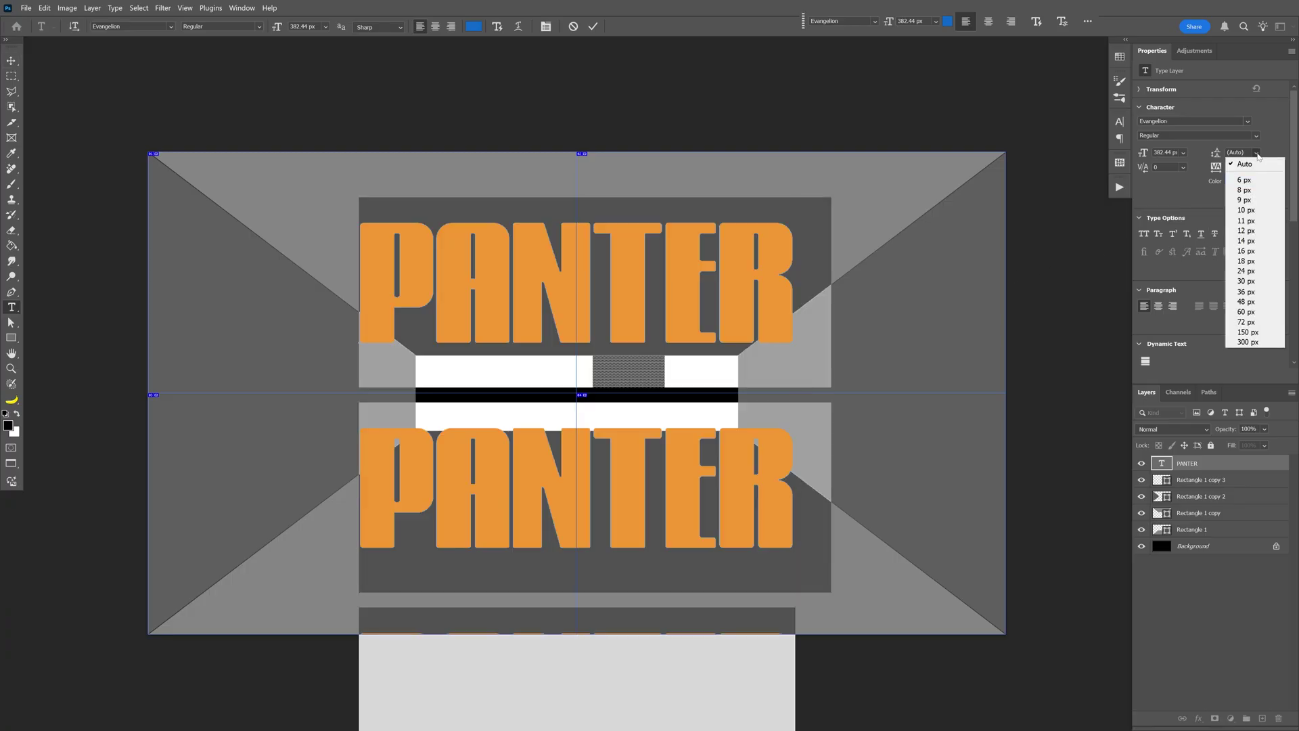
pyautogui.click(1269, 333)
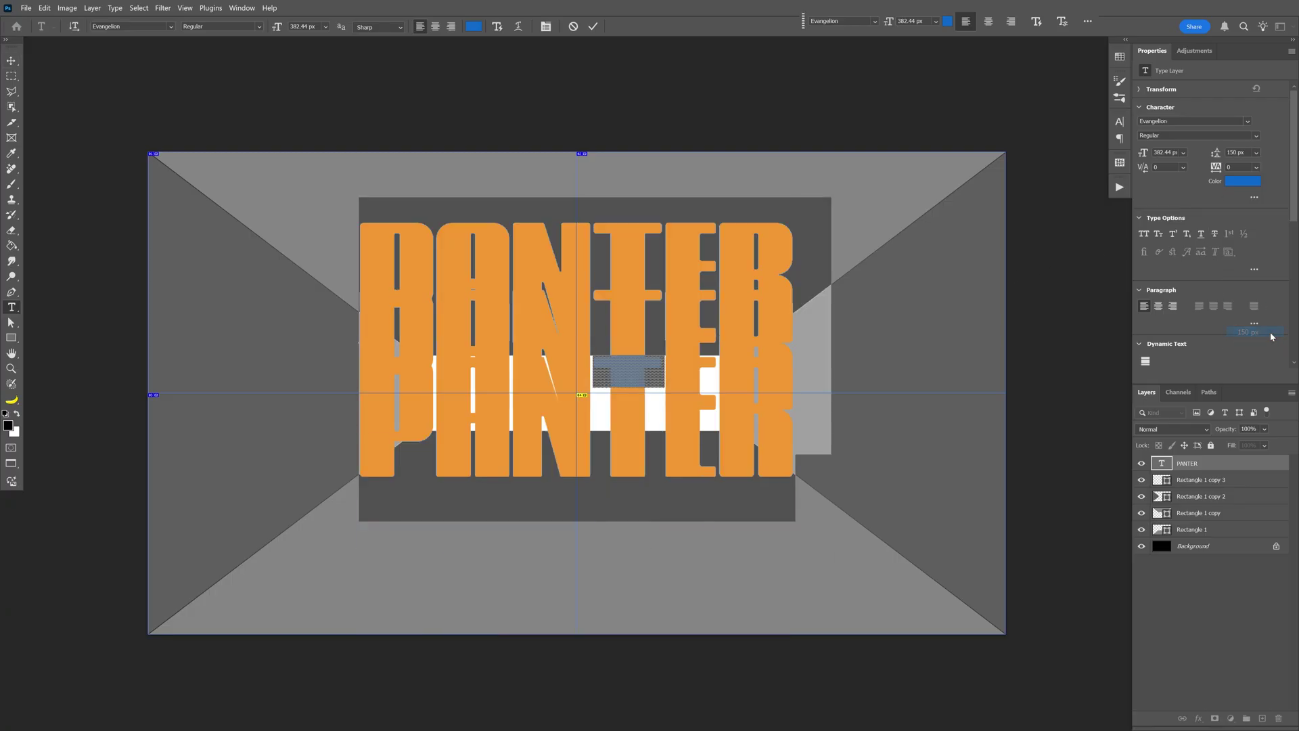
pyautogui.click(1202, 155)
pyautogui.moveTo(1147, 150); pyautogui.dragTo(1198, 147)
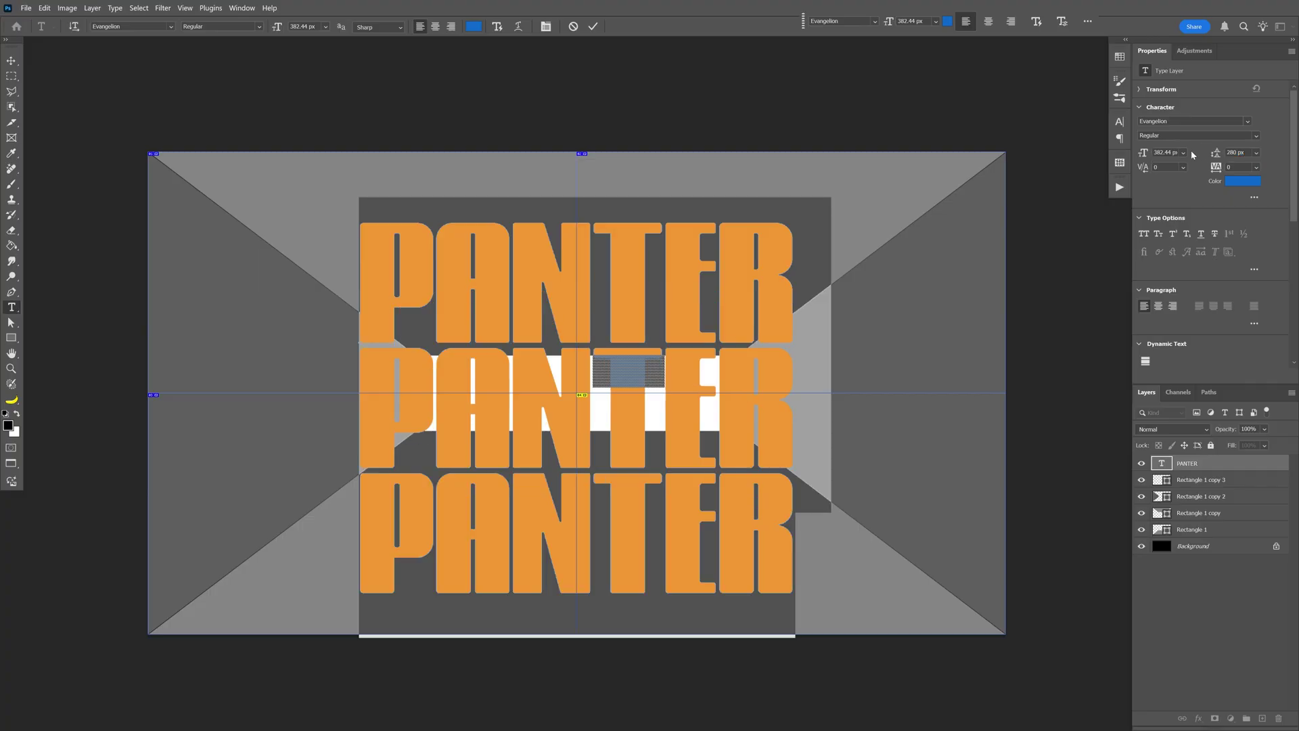
# Step: Move the PANTER block down 92 px, leaving its shape unskewed
pyautogui.click(11, 60)
pyautogui.moveTo(731, 438); pyautogui.dragTo(730, 479)
pyautogui.hotkey('ctrl', 't')
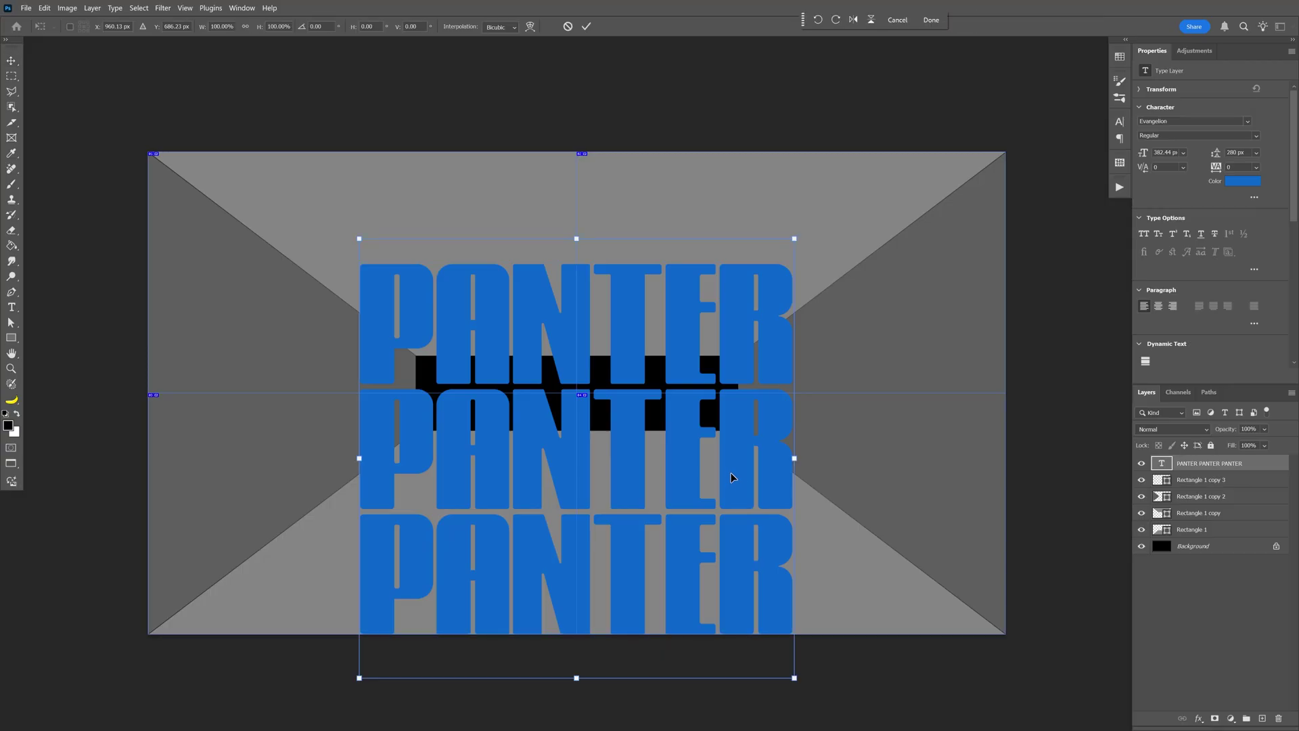
pyautogui.moveTo(794, 677); pyautogui.dragTo(967, 680)
pyautogui.press('Escape')
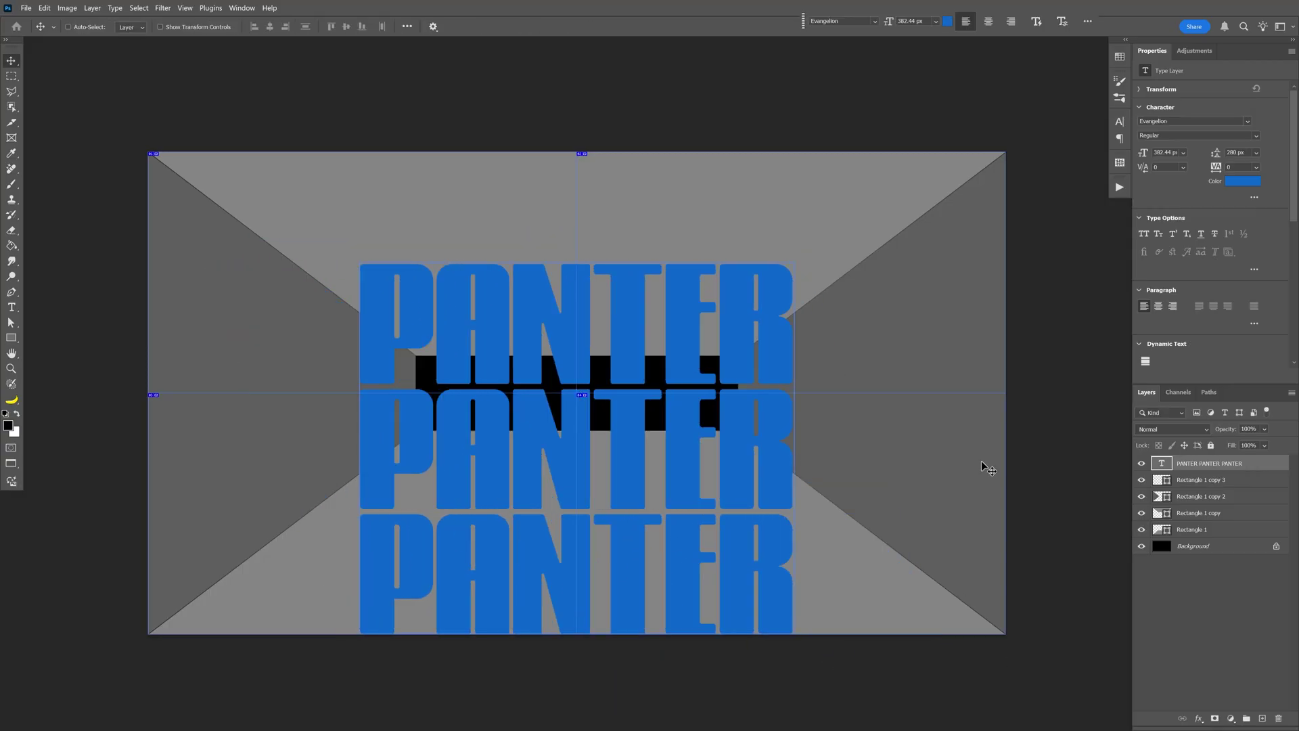
# Step: Convert PANTER to a smart object, widen its bottom, squash it, and pinch its top onto the floor
pyautogui.rightClick(1264, 466)
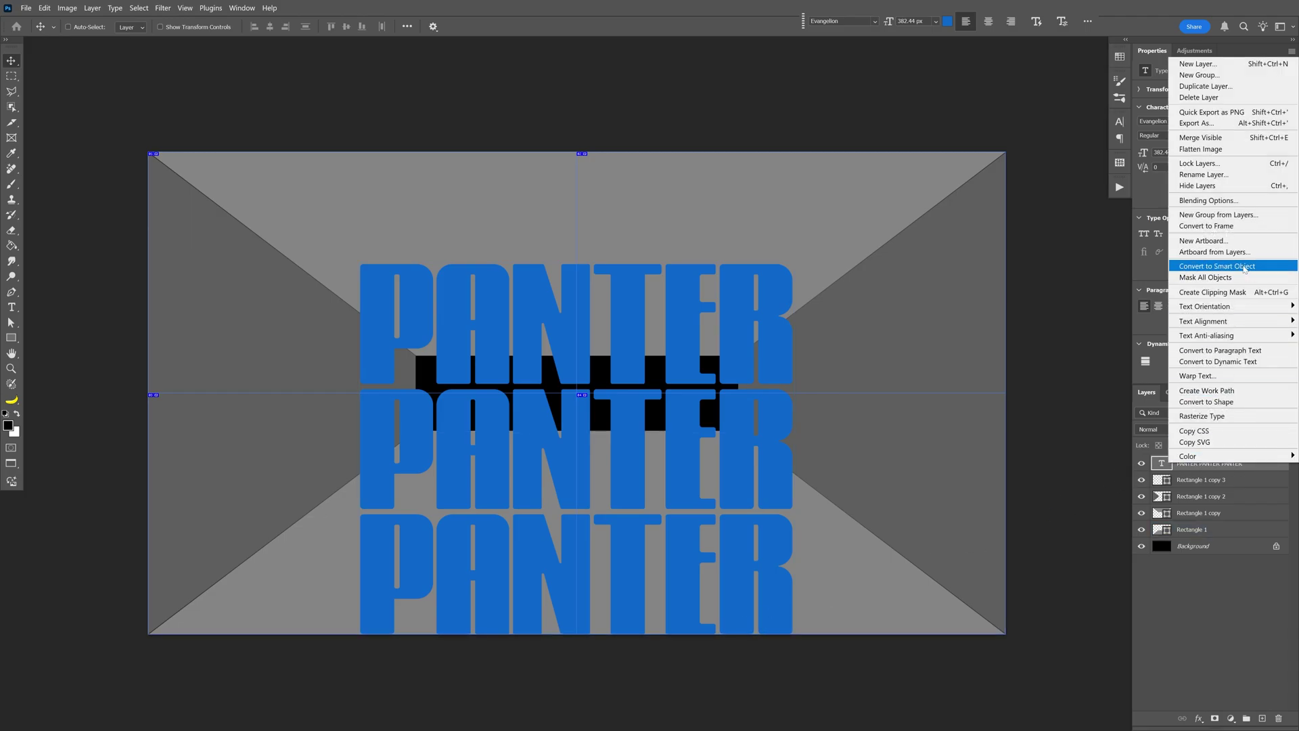
pyautogui.click(1270, 269)
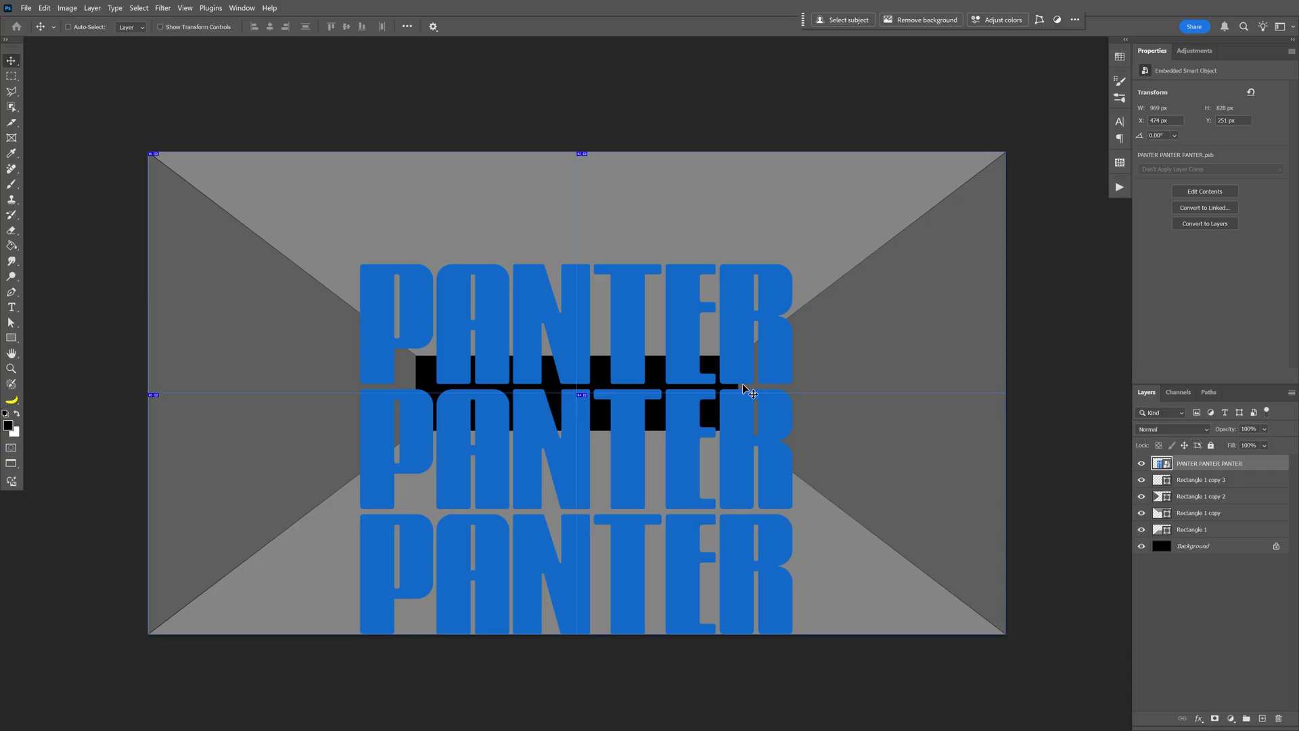
pyautogui.hotkey('ctrl', 't')
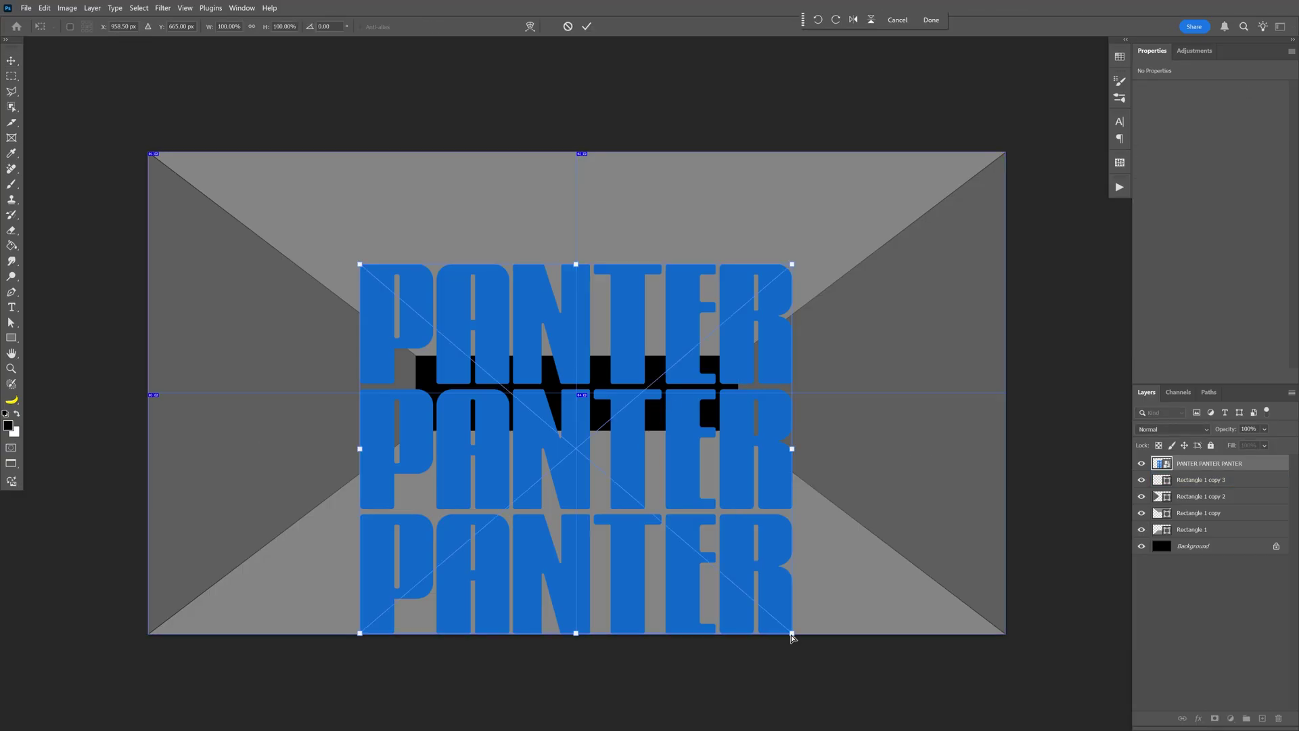
pyautogui.moveTo(793, 637); pyautogui.dragTo(1002, 634)
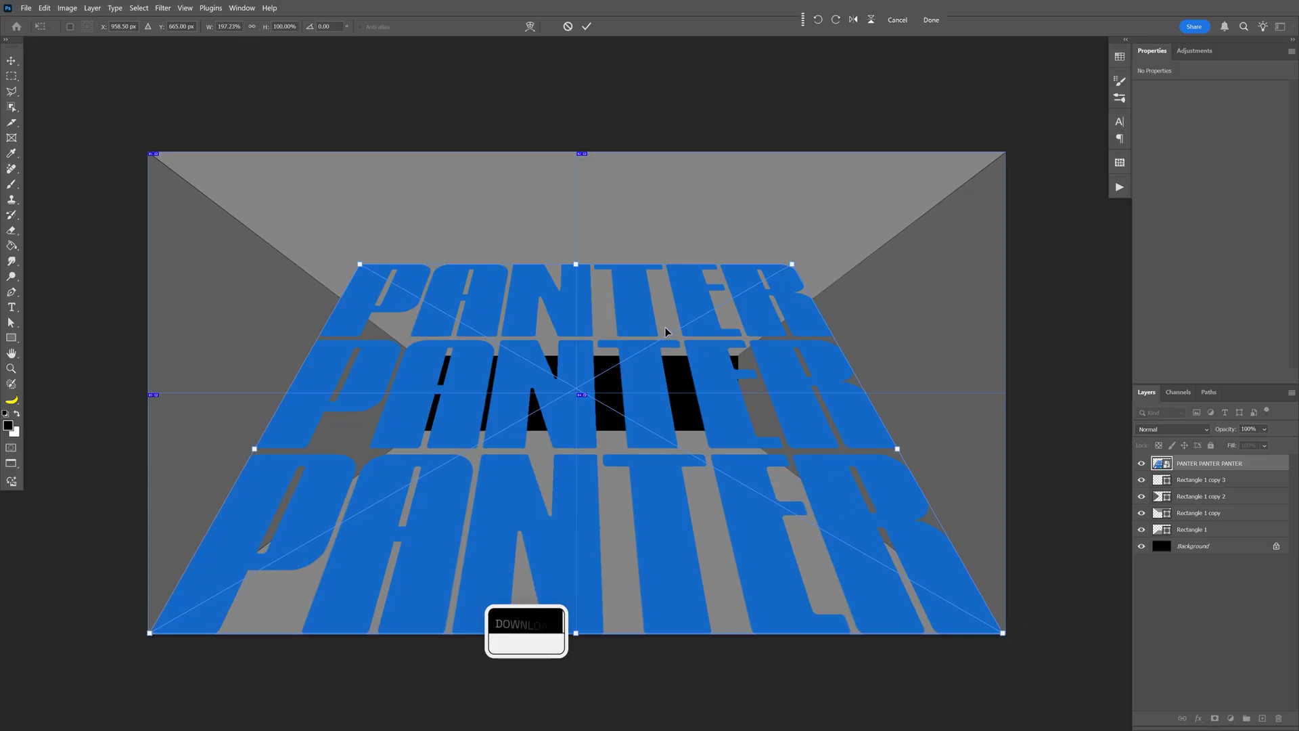
pyautogui.moveTo(604, 264); pyautogui.dragTo(604, 432)
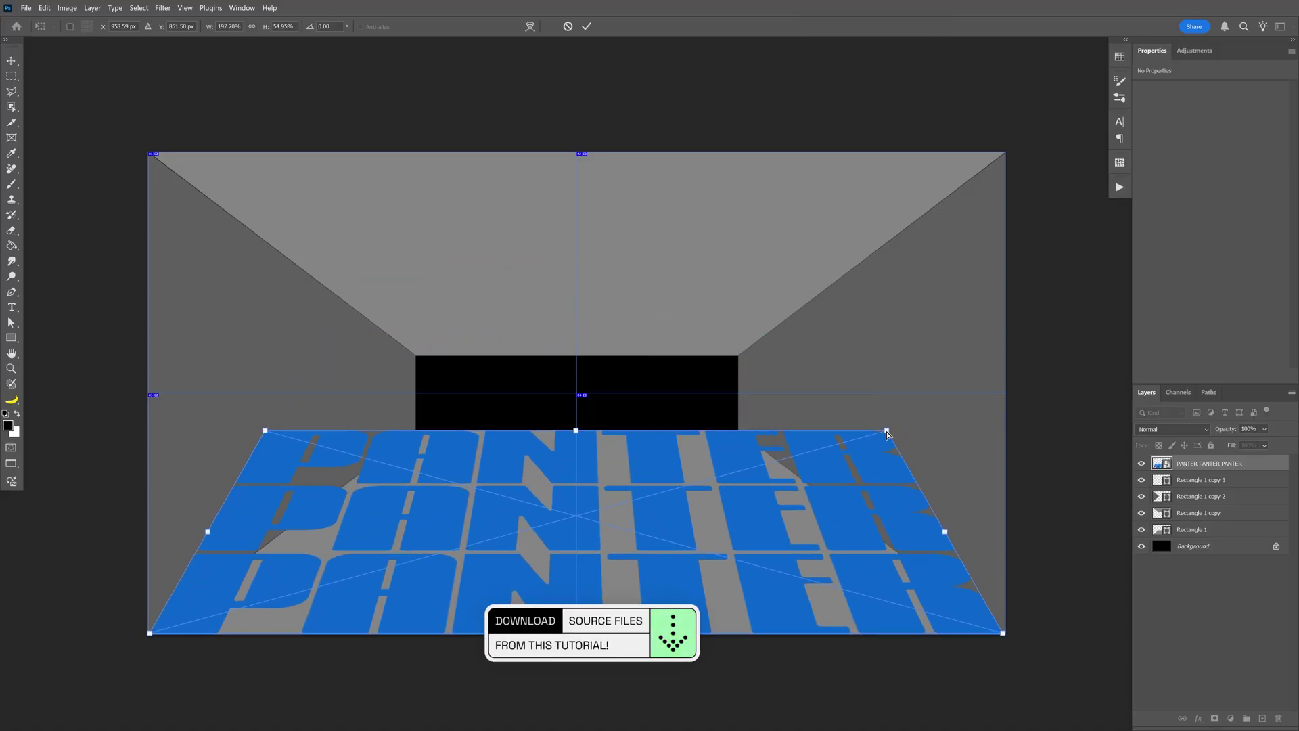
pyautogui.moveTo(887, 433); pyautogui.dragTo(738, 431)
pyautogui.press('Return')
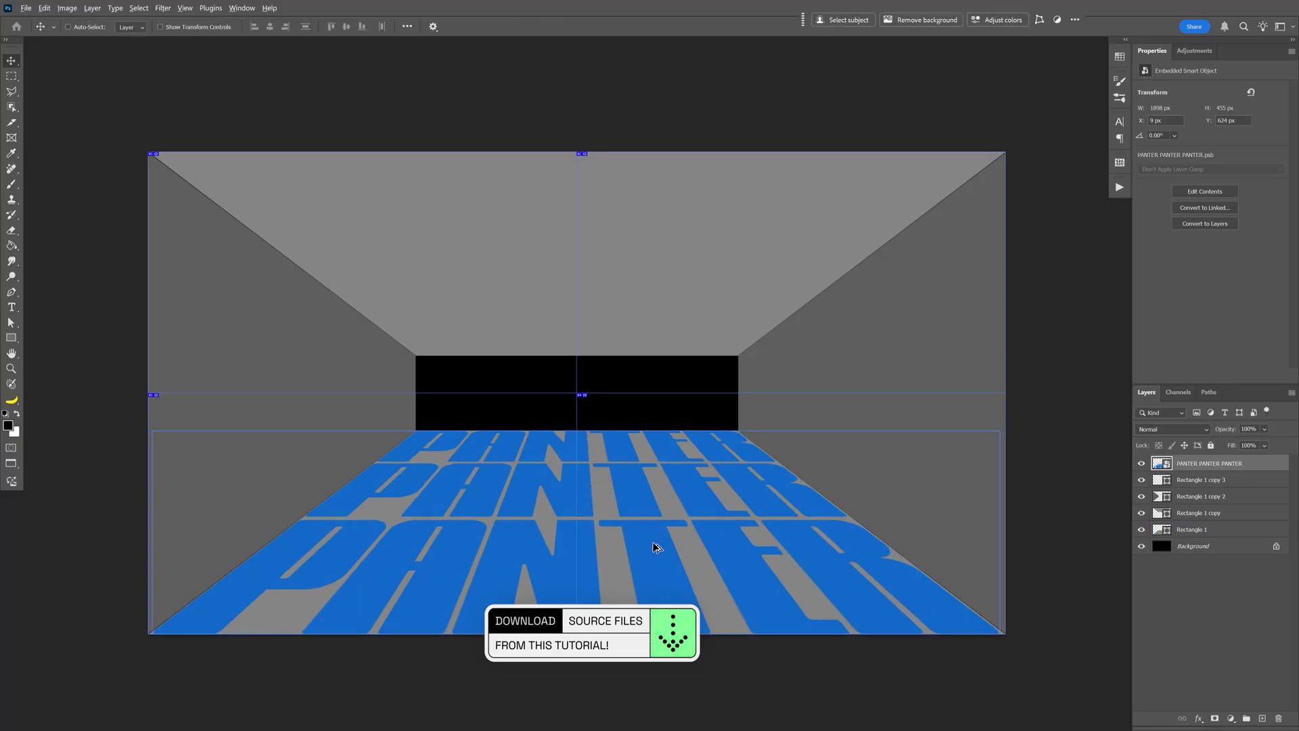
# Step: Copy the floor text up, rotate it 180° onto the ceiling, and open that copy's smart object contents
pyautogui.moveTo(655, 546); pyautogui.dragTo(670, 267)
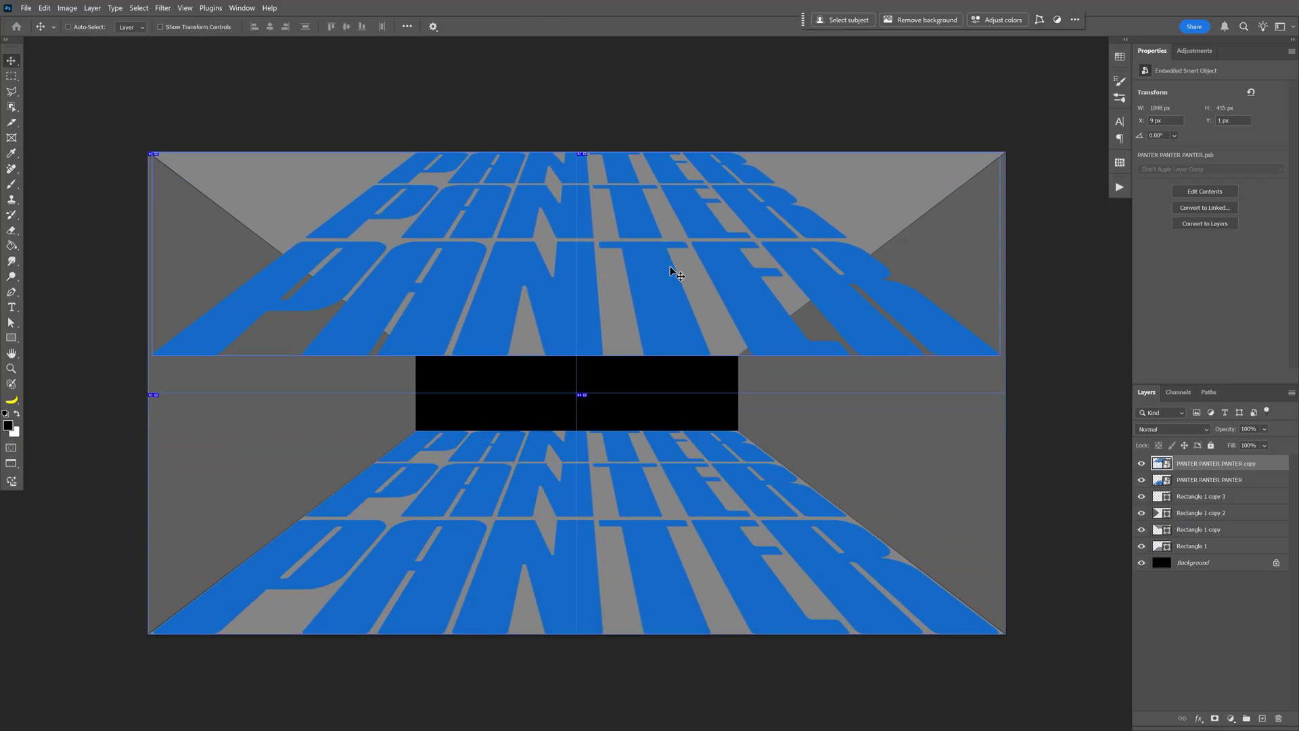
pyautogui.hotkey('ctrl', 't')
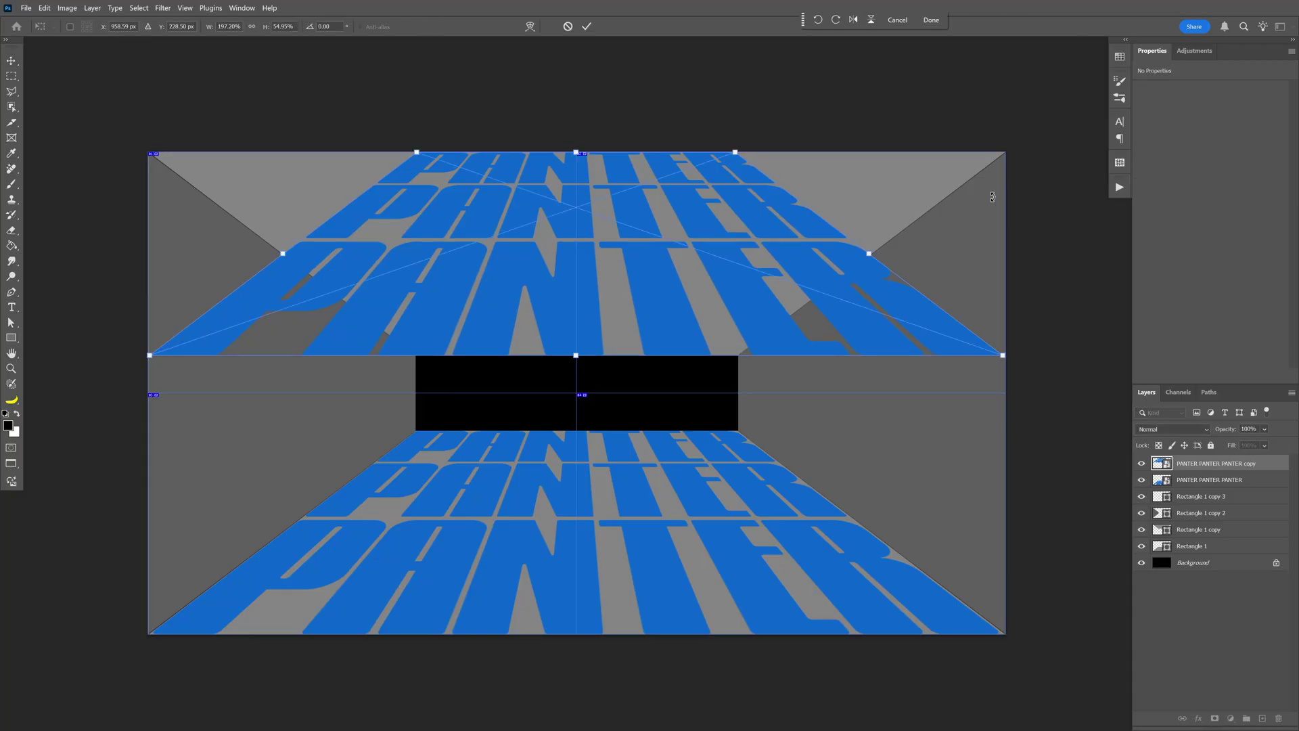
pyautogui.moveTo(1005, 129); pyautogui.dragTo(322, 322)
pyautogui.press('Return')
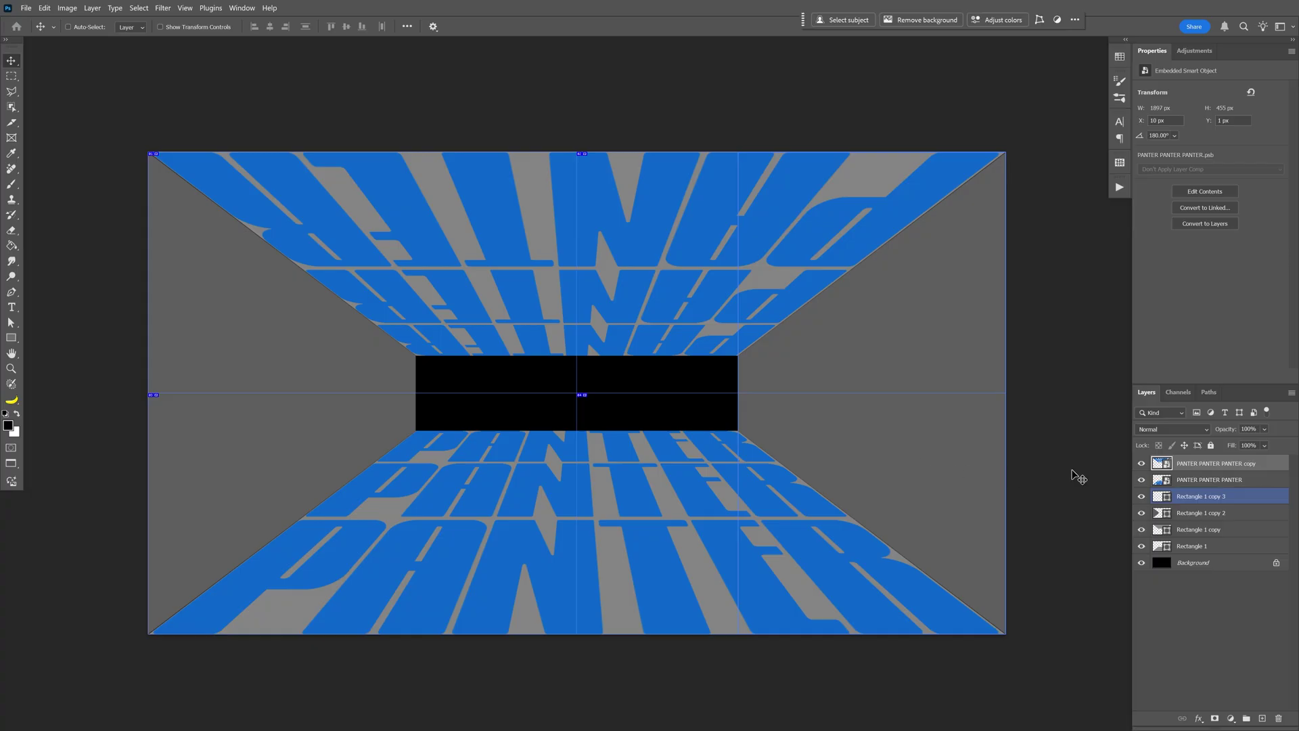
pyautogui.click(1199, 468)
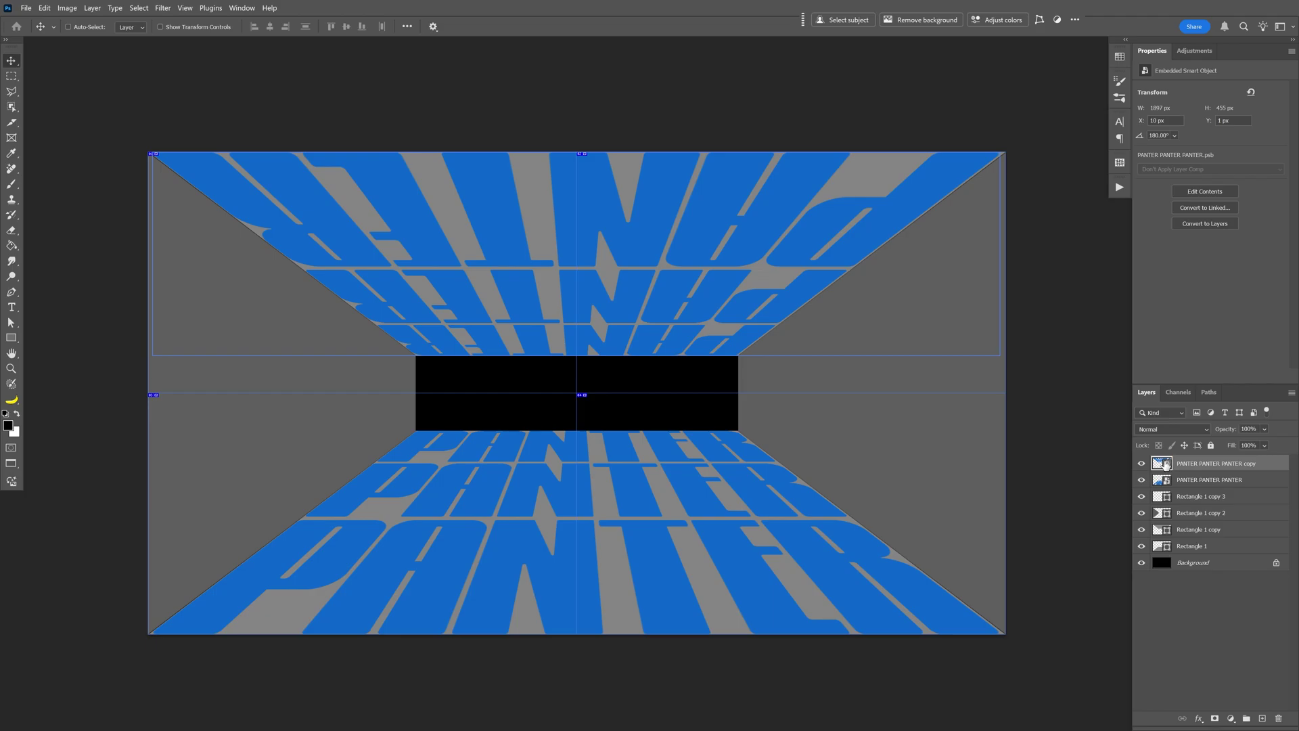
pyautogui.doubleClick(1165, 465)
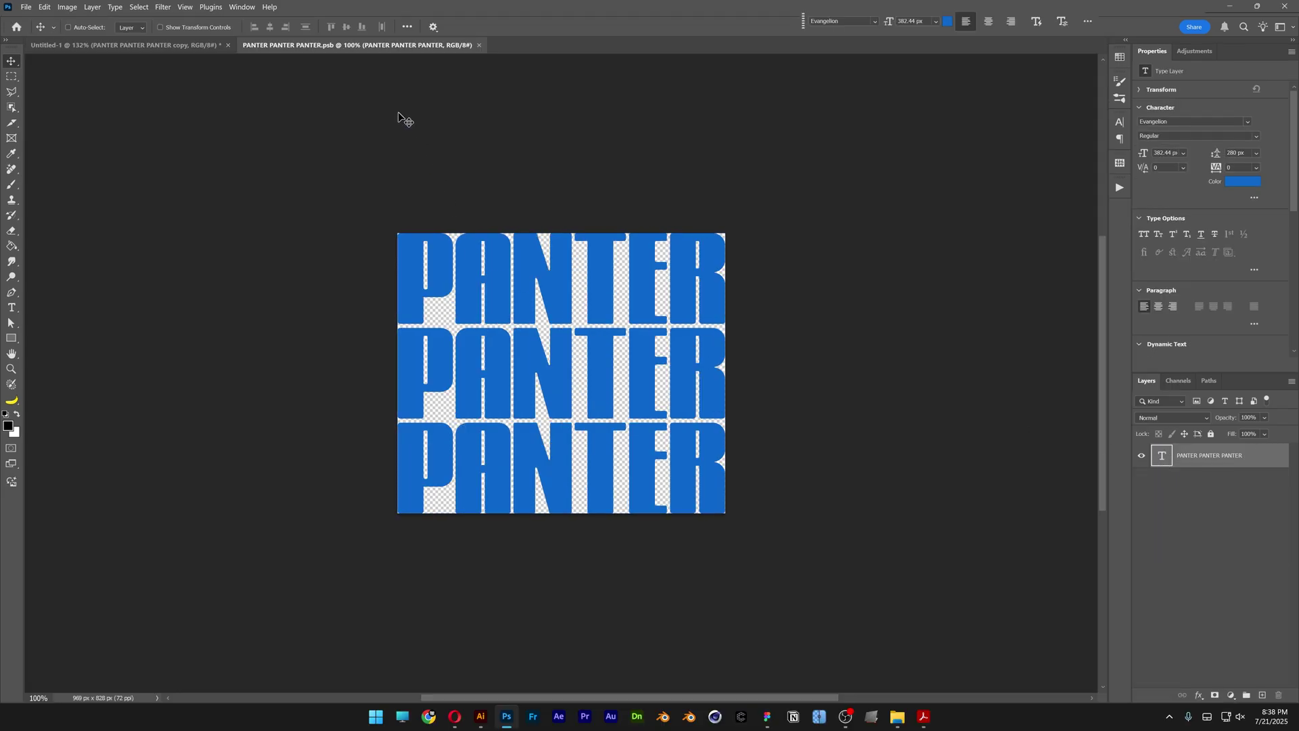
# Step: Drag the PANTER PANTER PANTER type layer from the .psb into Untitled-1
pyautogui.moveTo(480, 258); pyautogui.dragTo(658, 420)
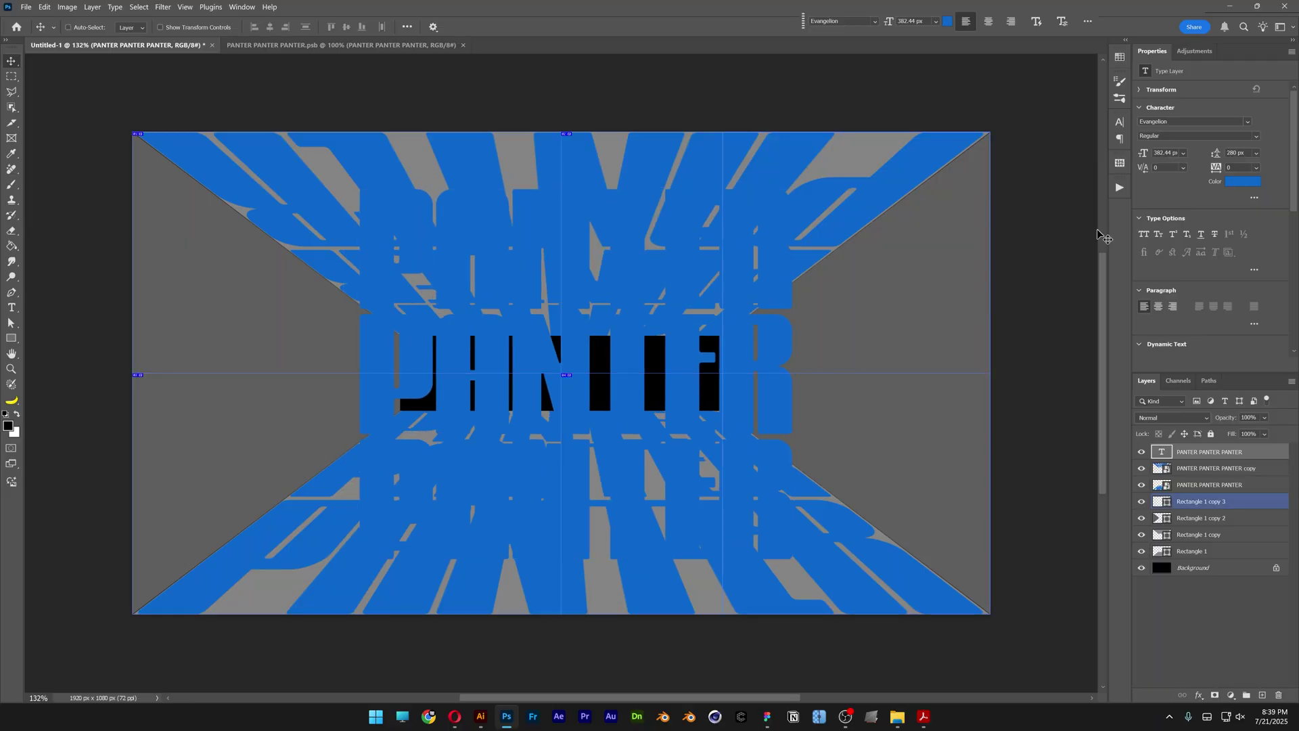
# Step: Set the new PANTER text colour to orange d34f00
pyautogui.click(1238, 182)
pyautogui.write('d34f00')
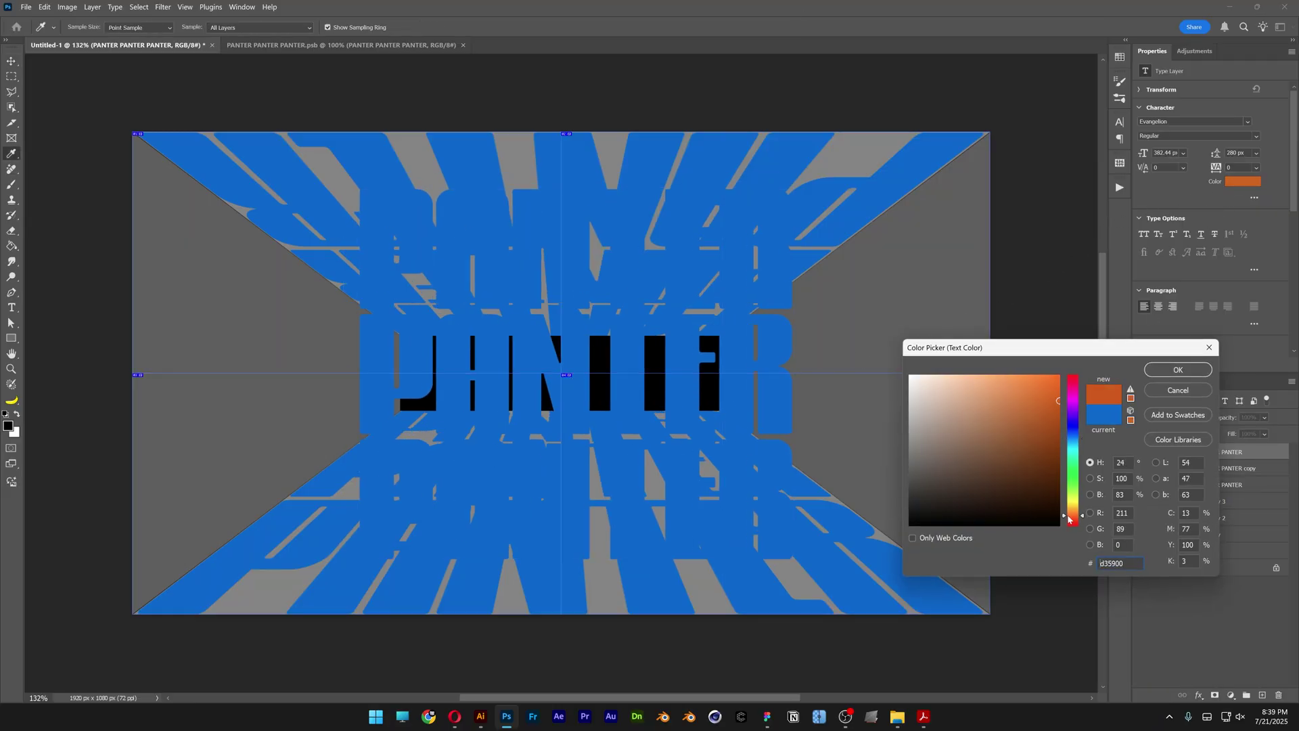
pyautogui.click(1179, 370)
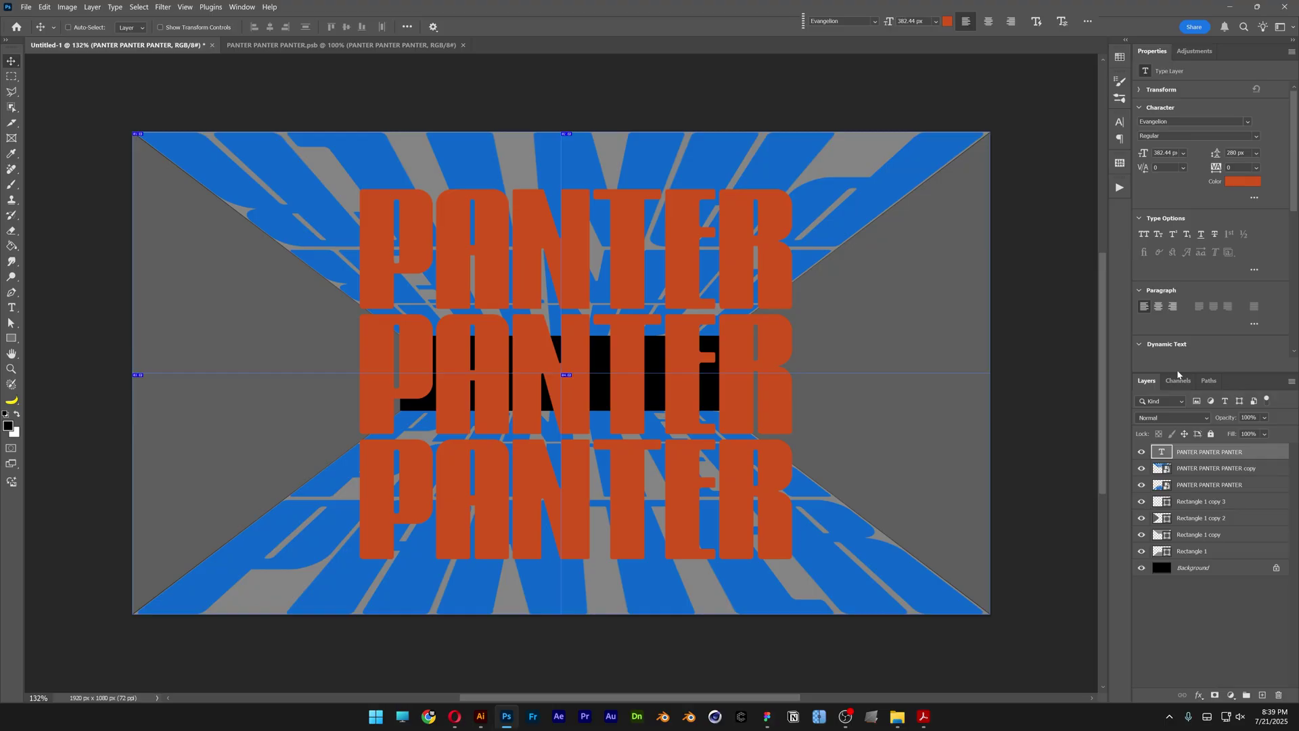
# Step: Convert the orange PANTER text layer into a smart object and start a free transform
pyautogui.rightClick(1251, 455)
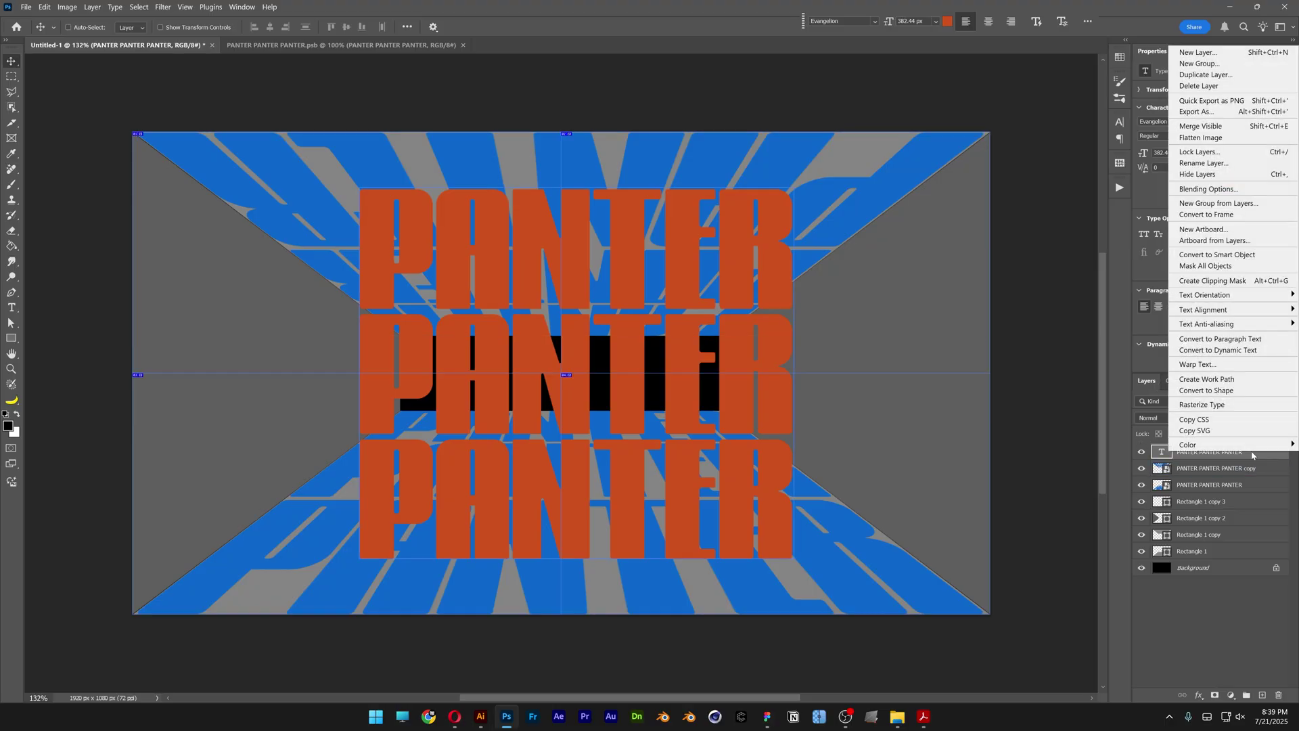
pyautogui.click(1216, 255)
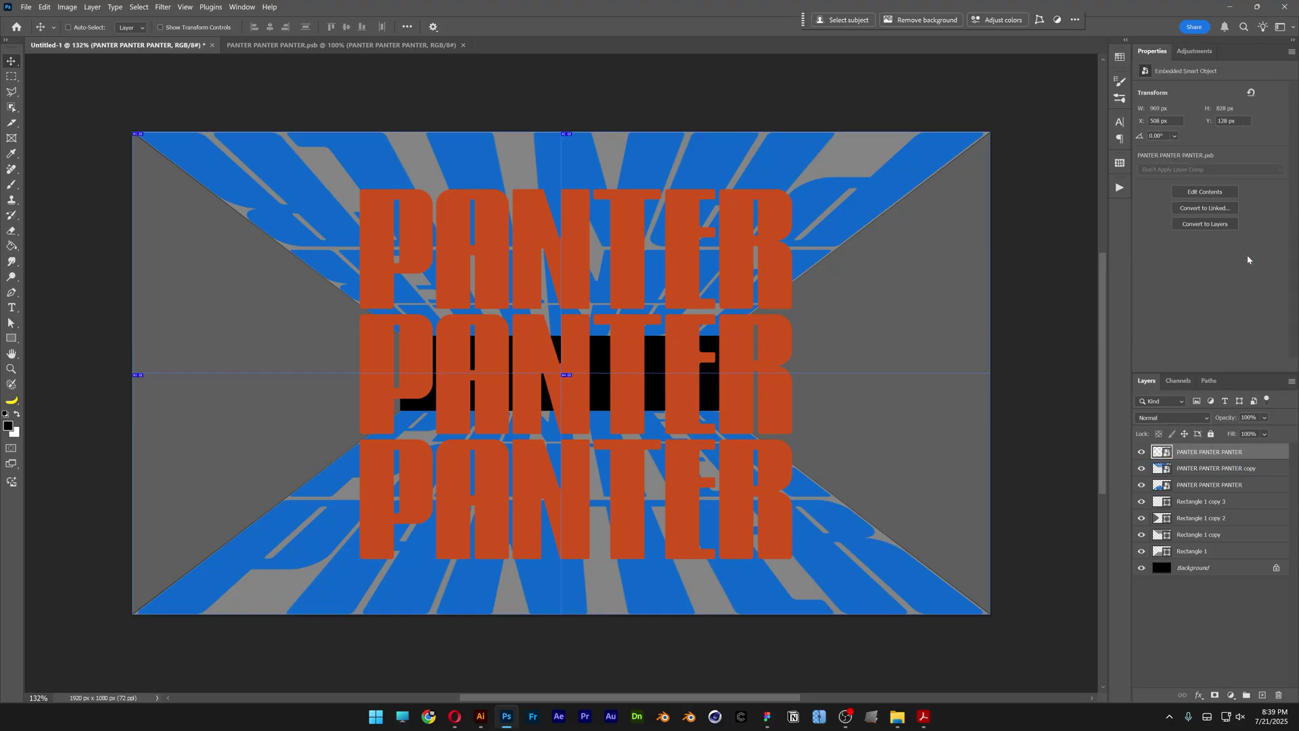
pyautogui.hotkey('ctrl', 't')
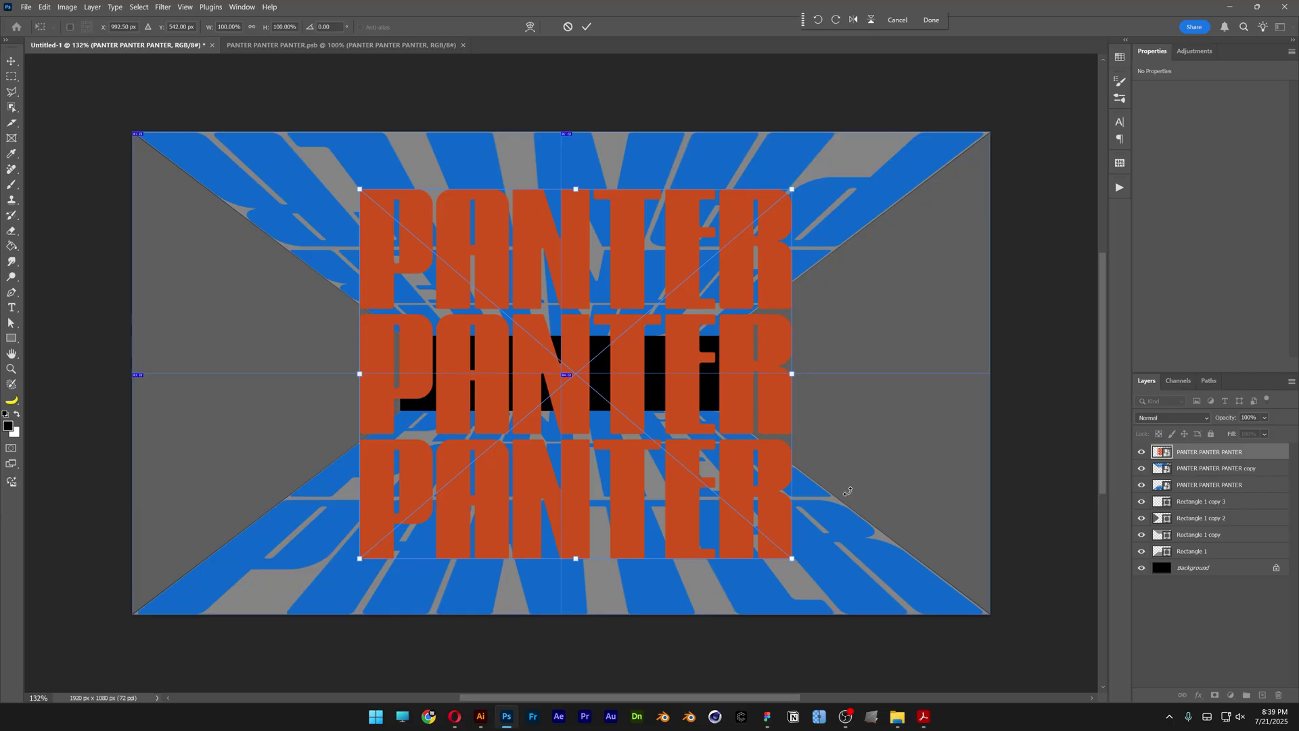
# Step: Rotate the orange text a quarter turn and distort it onto the right wall in perspective
pyautogui.moveTo(848, 491); pyautogui.dragTo(631, 214)
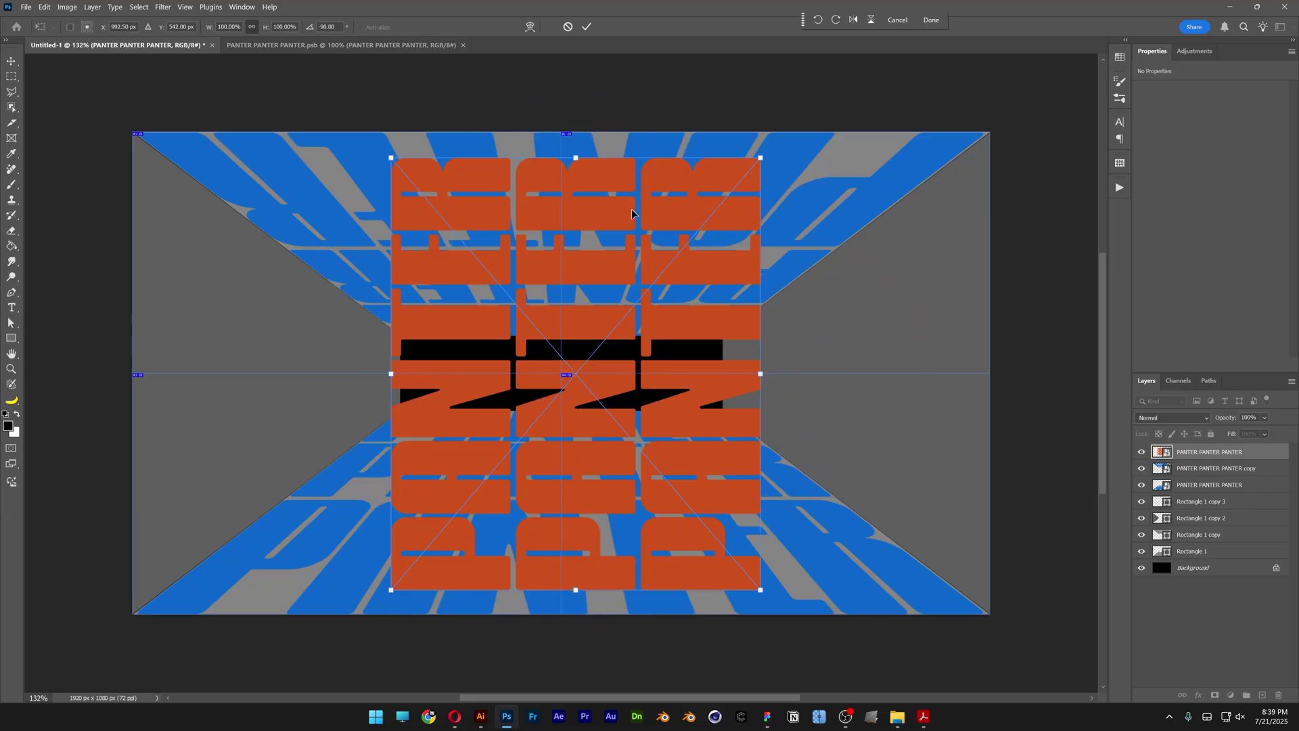
pyautogui.moveTo(737, 413); pyautogui.dragTo(1005, 310)
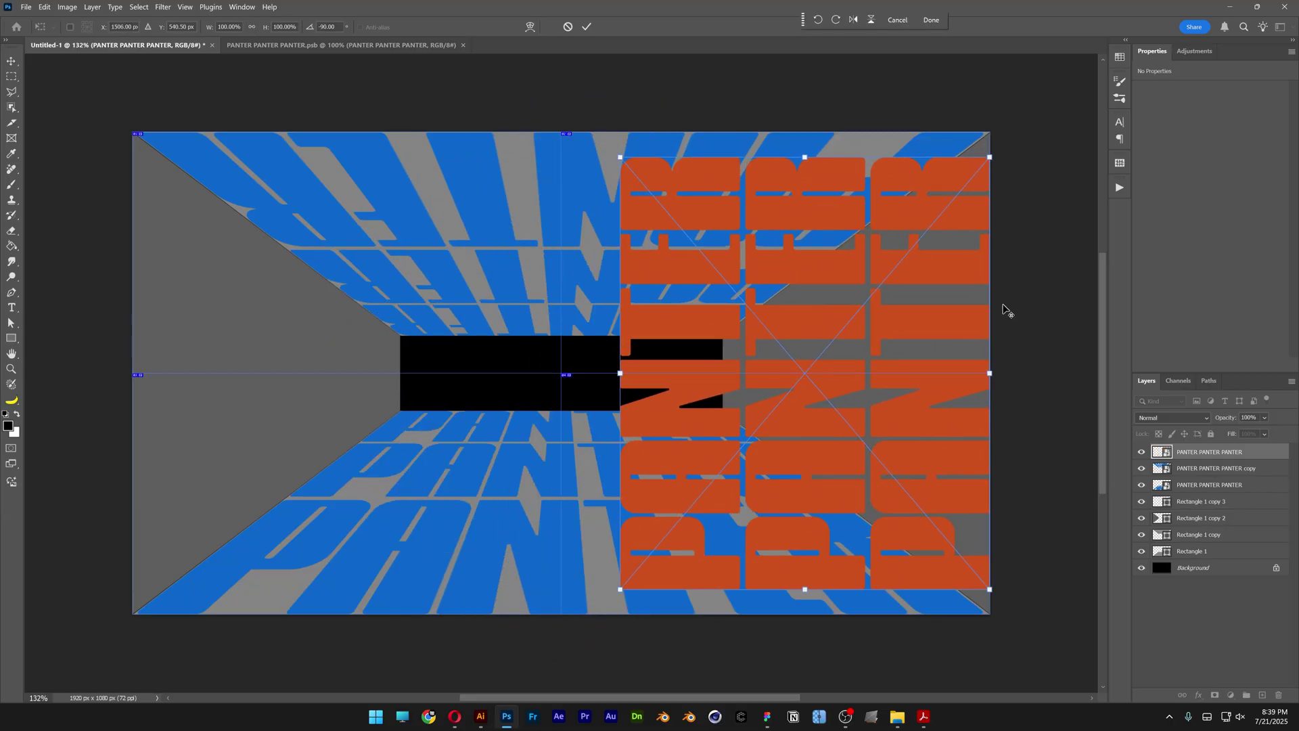
pyautogui.moveTo(989, 157); pyautogui.dragTo(1011, 122)
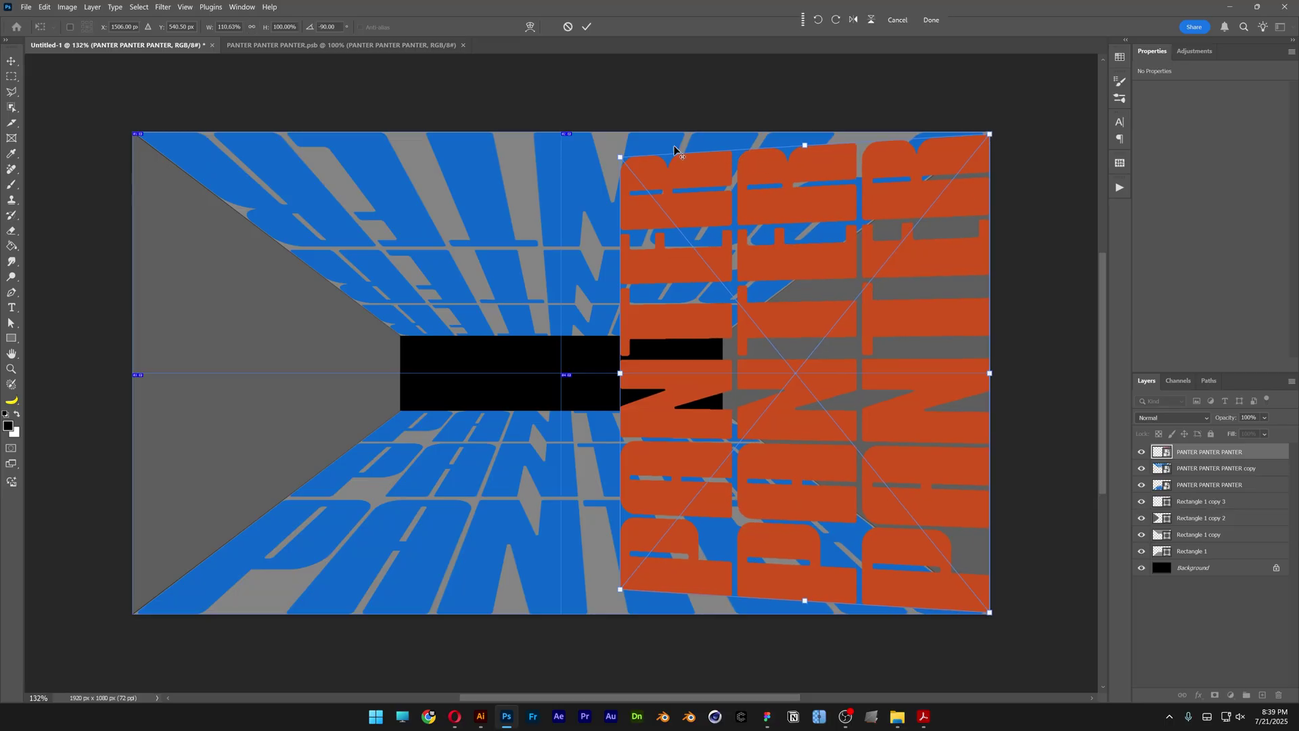
pyautogui.moveTo(619, 373); pyautogui.dragTo(722, 373)
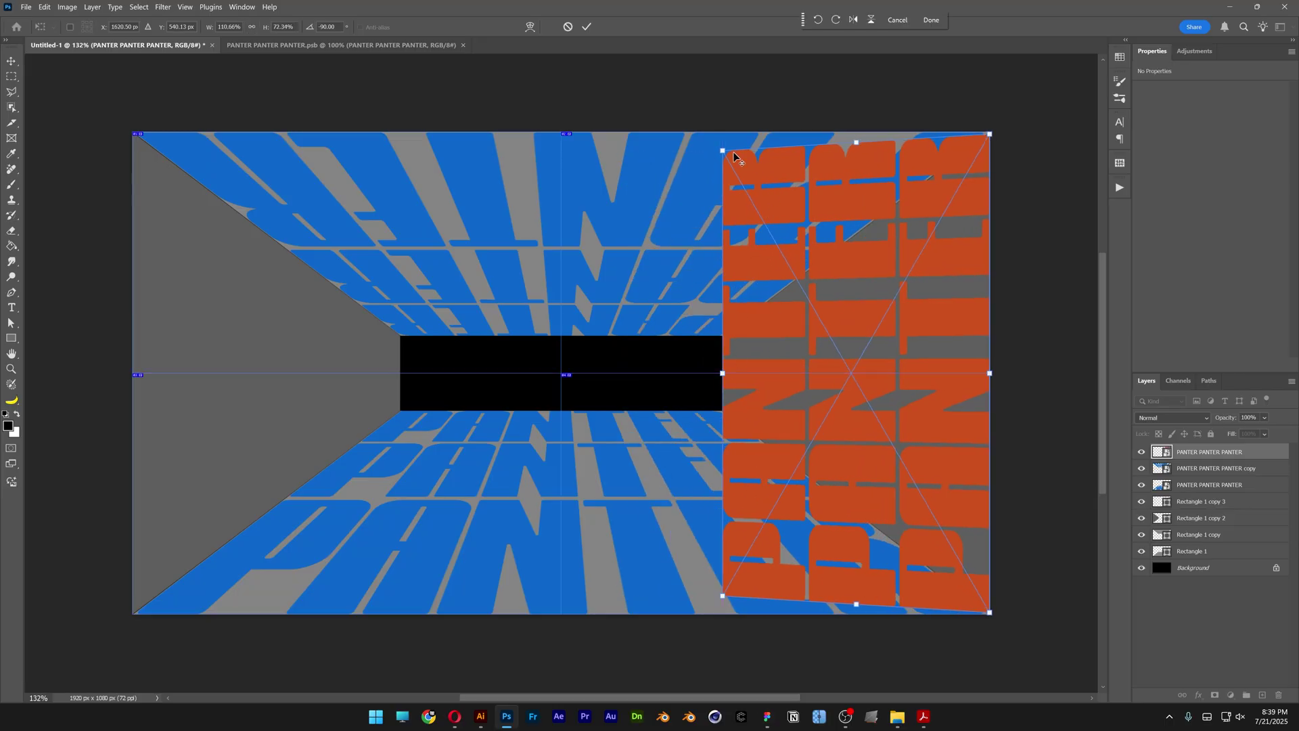
pyautogui.moveTo(722, 150); pyautogui.dragTo(721, 332)
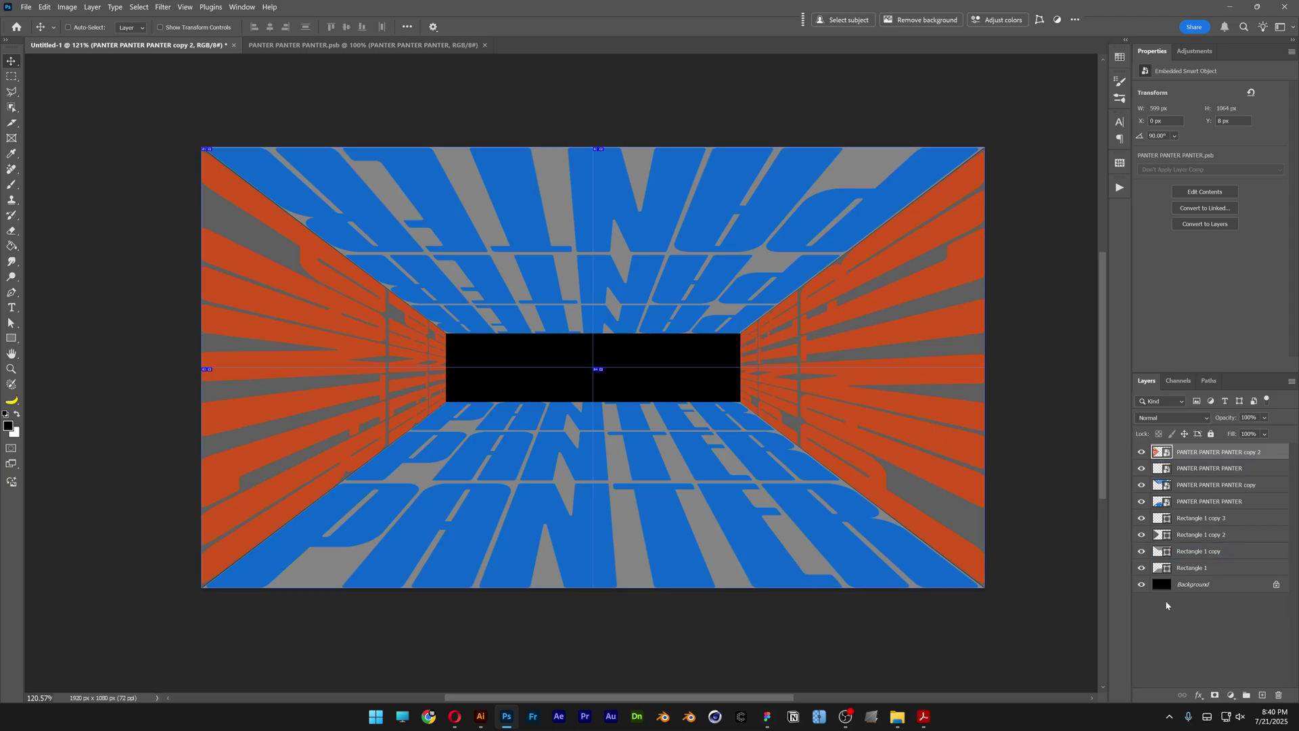
# Step: Recolour the left wall shape blue and the ceiling shape orange d34f00 sampled from the artwork
pyautogui.click(1162, 535)
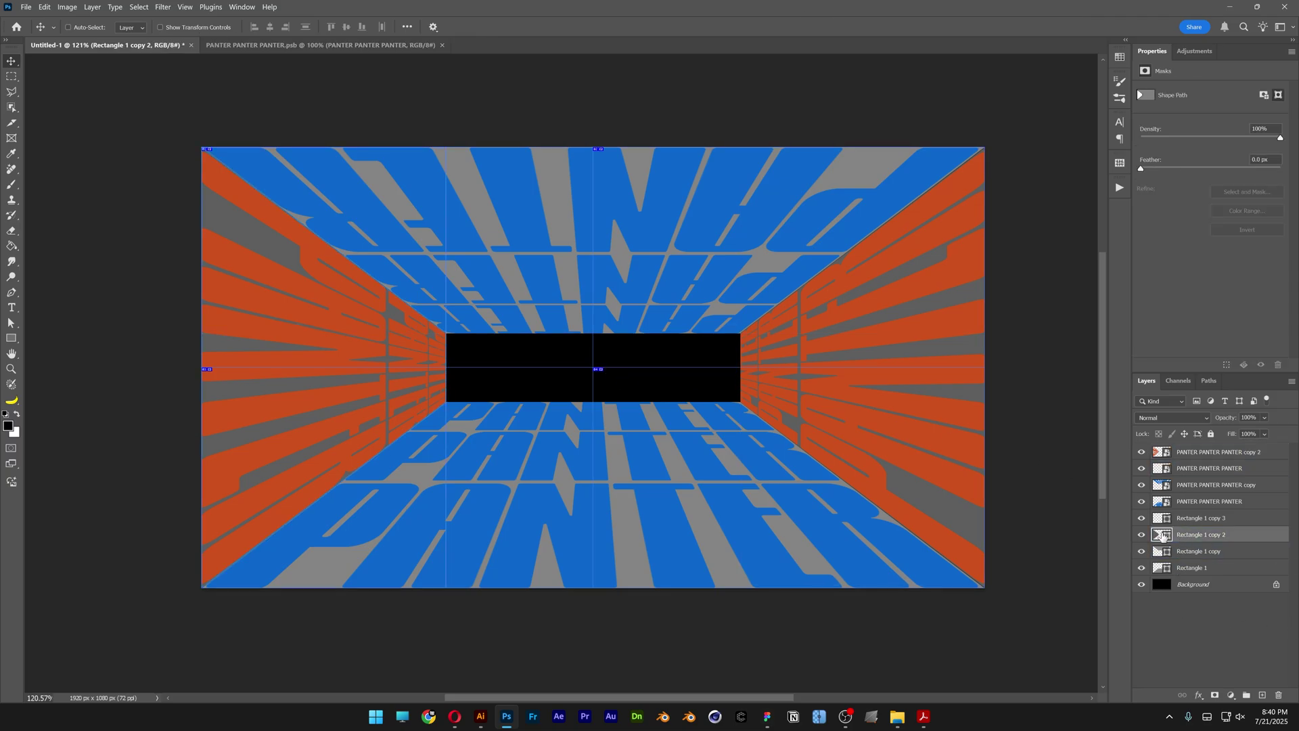
pyautogui.doubleClick(1163, 535)
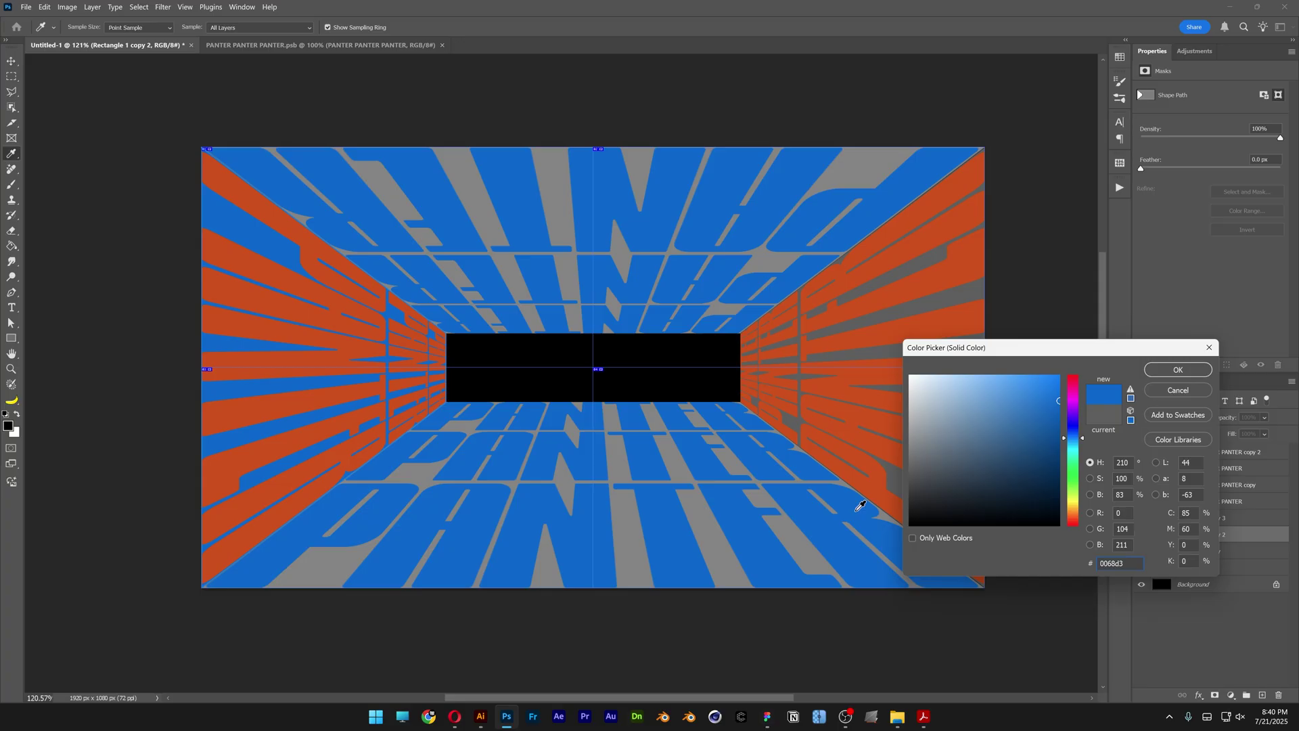
pyautogui.click(1177, 369)
pyautogui.doubleClick(1163, 551)
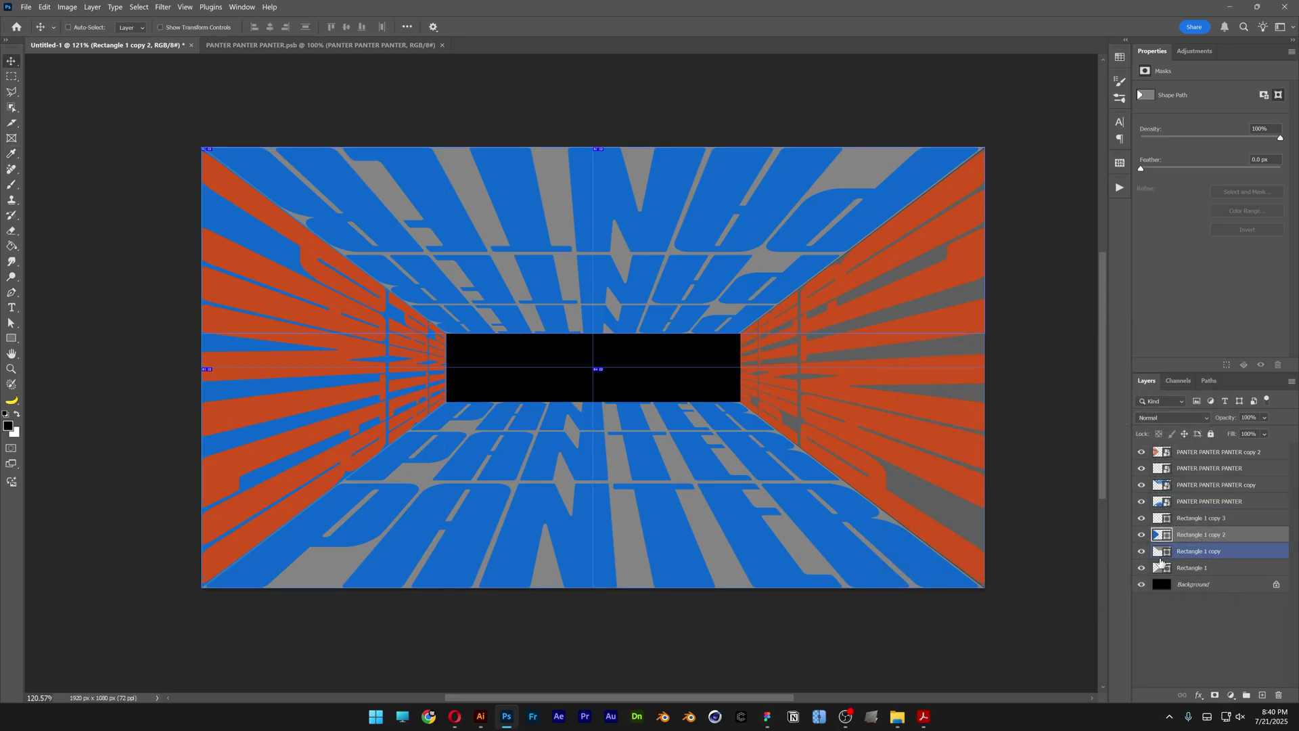
pyautogui.click(960, 311)
pyautogui.click(1166, 372)
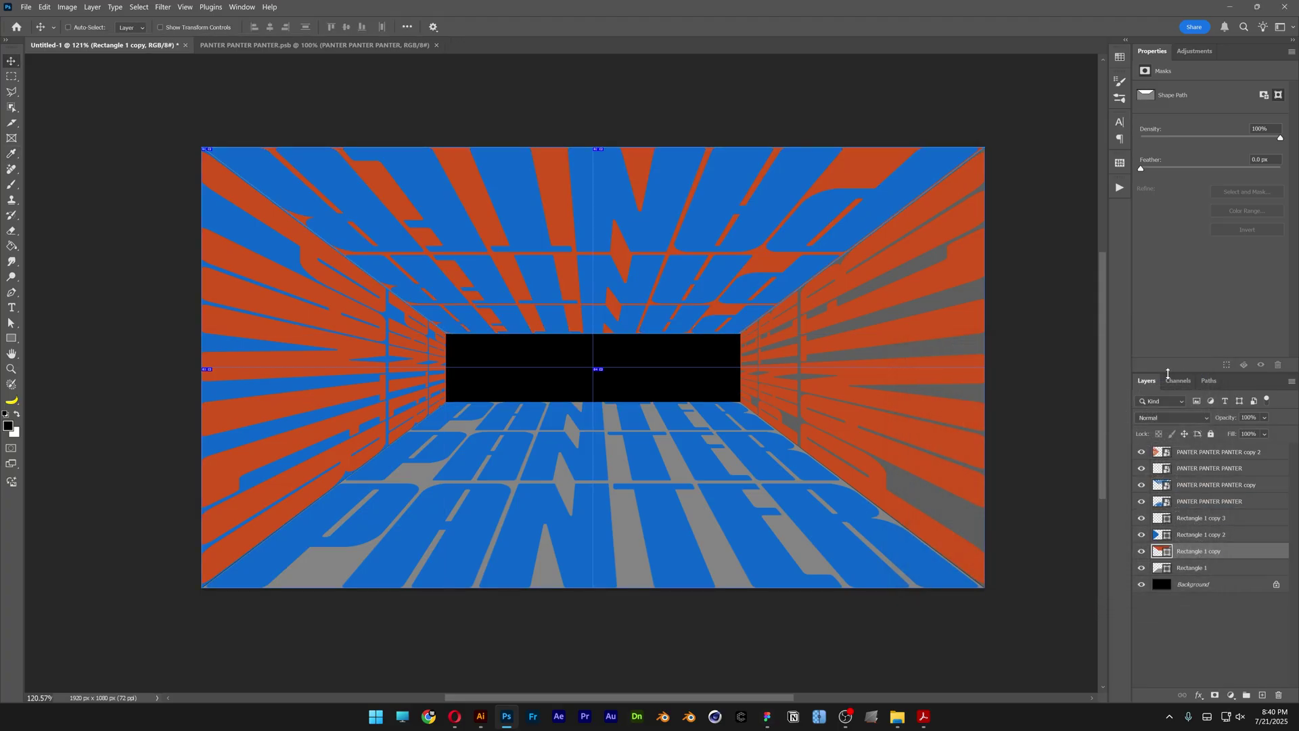
pyautogui.click(1231, 518)
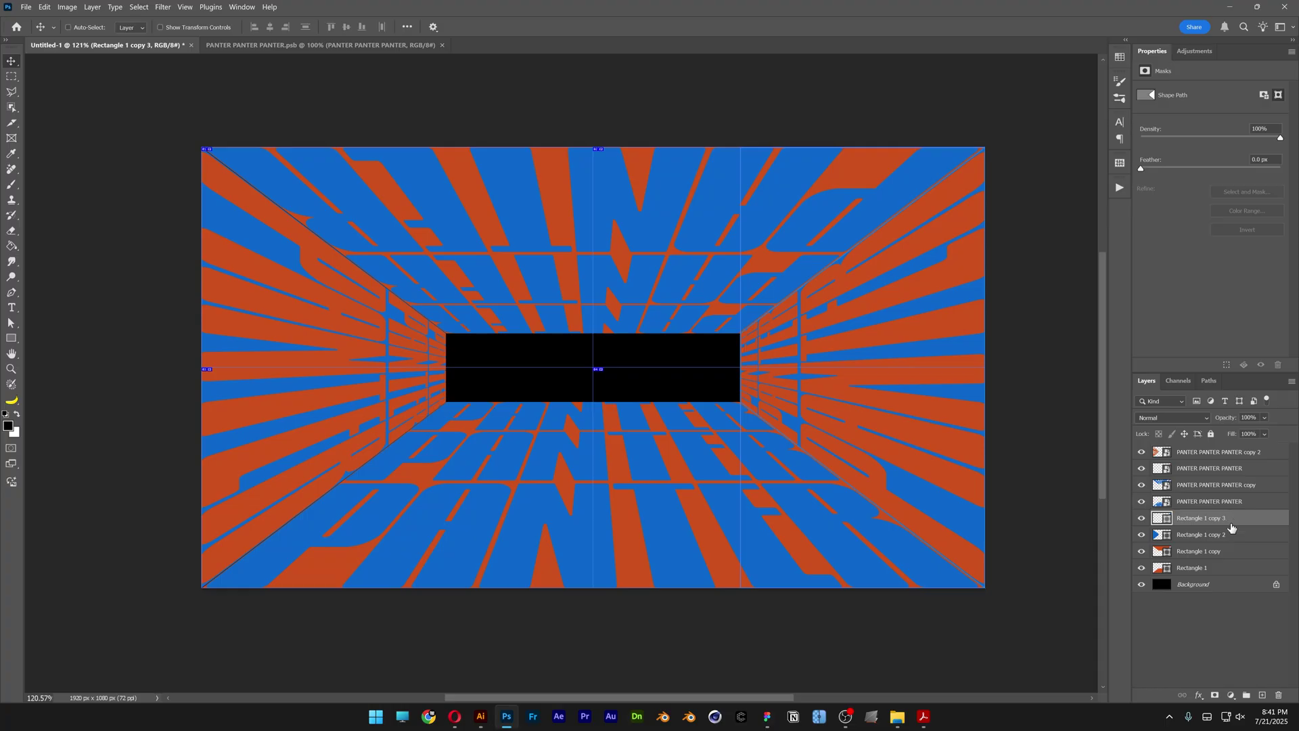
# Step: Duplicate the four rectangle layers and move the copies to the top of the stack
pyautogui.click(1222, 567)
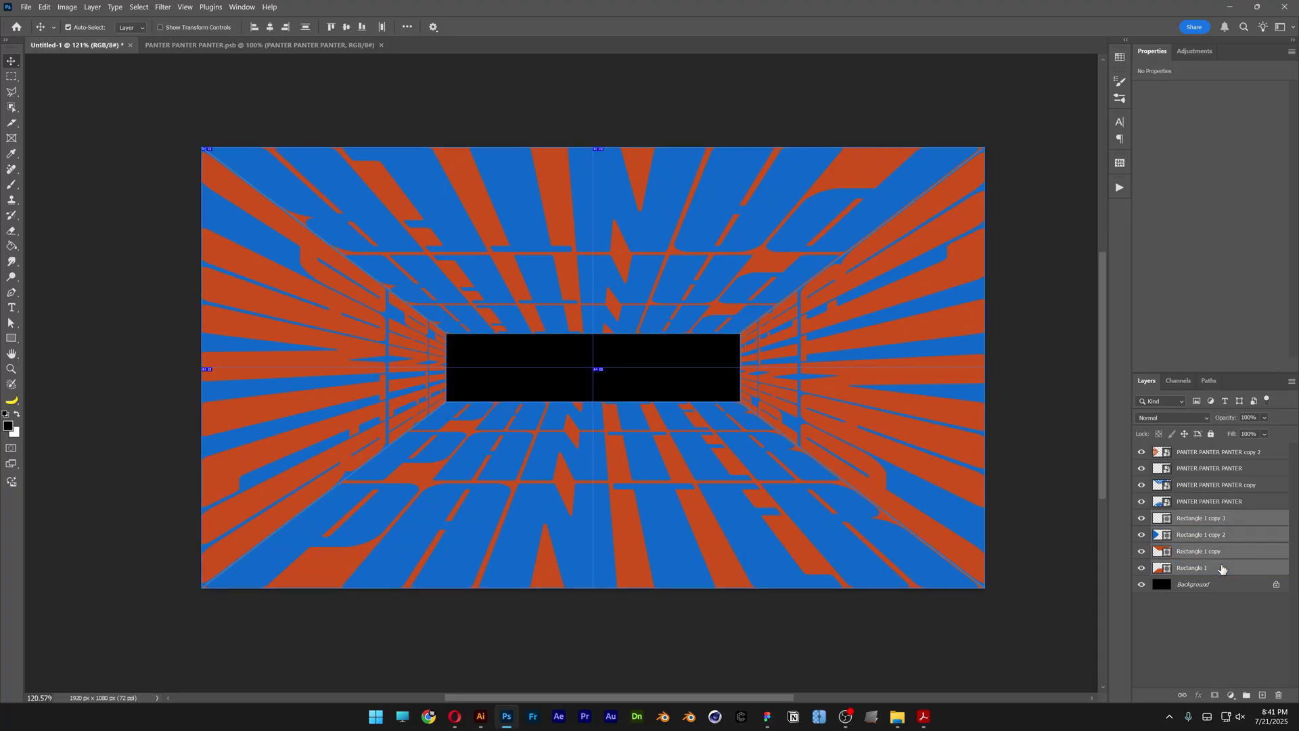
pyautogui.hotkey('ctrl', 'j')
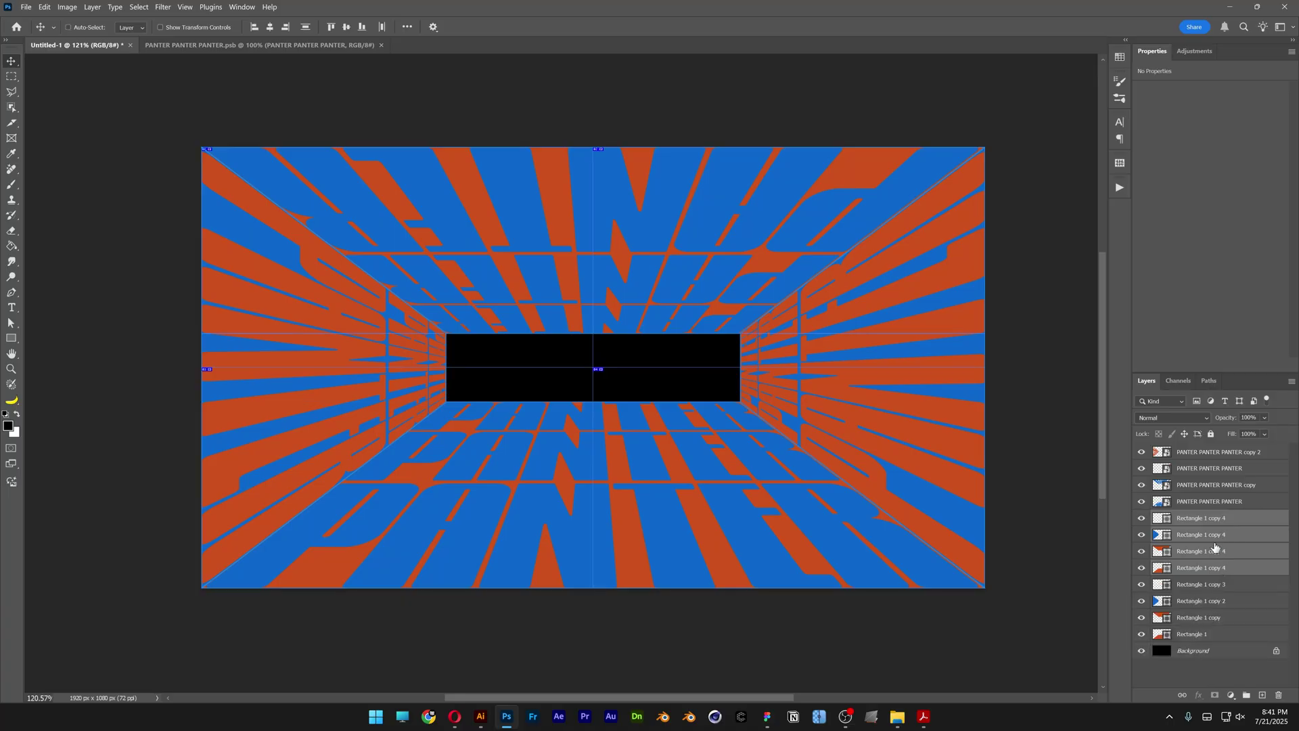
pyautogui.moveTo(1211, 522); pyautogui.dragTo(1218, 448)
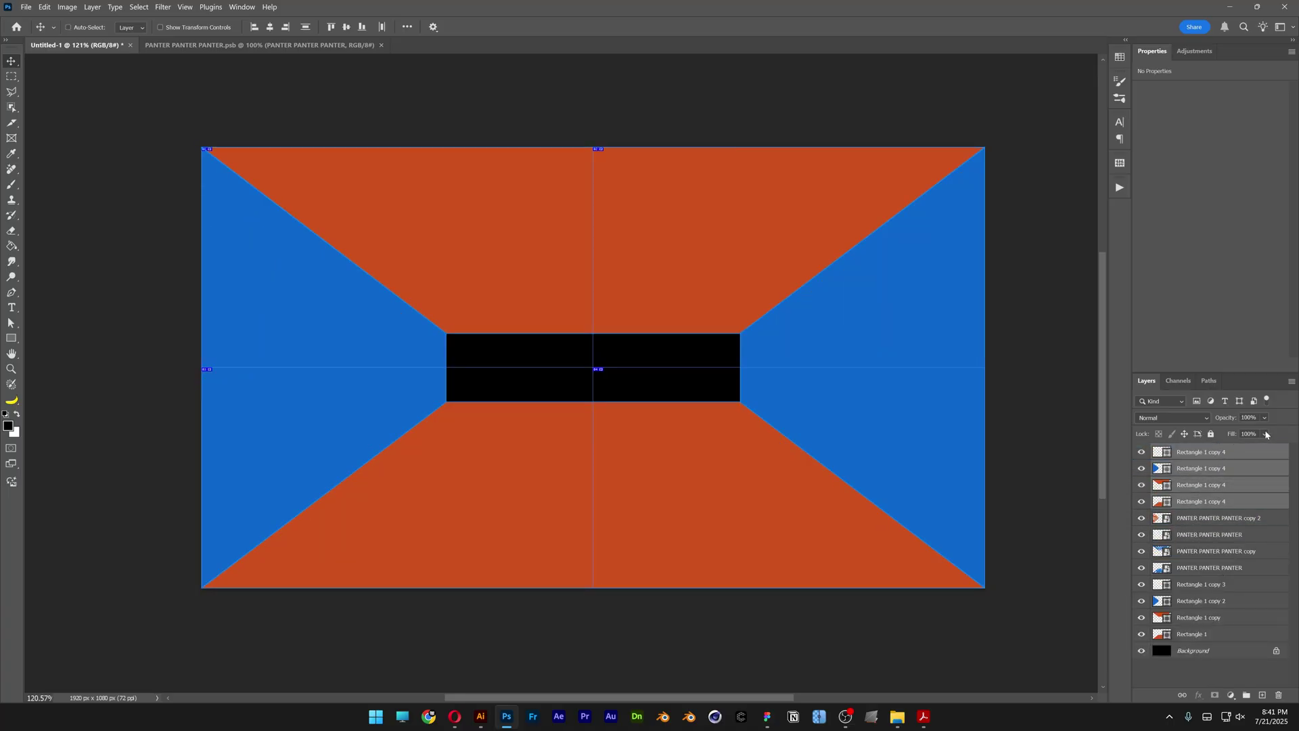
# Step: Set the rectangle copies' Fill to 0% and select the floor's copy layer
pyautogui.click(1265, 433)
pyautogui.moveTo(1282, 449); pyautogui.dragTo(1232, 449)
pyautogui.click(1214, 468)
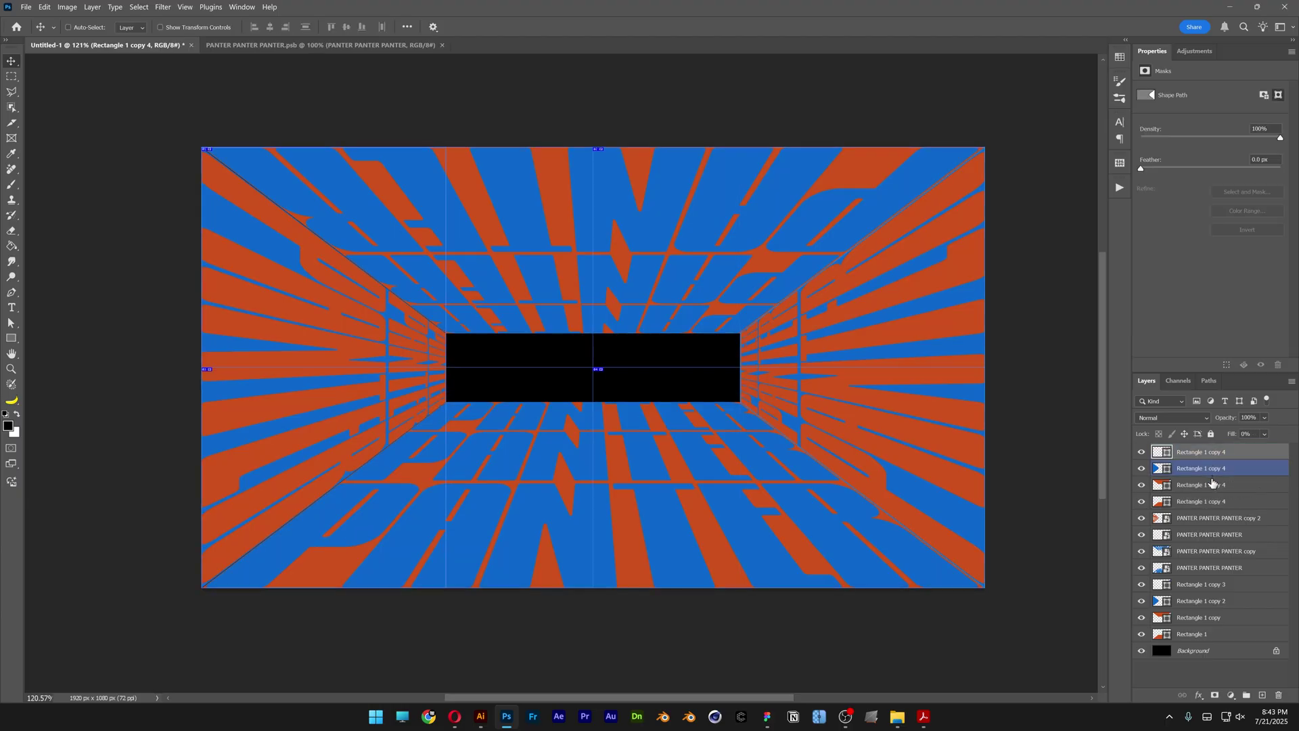
pyautogui.click(1208, 501)
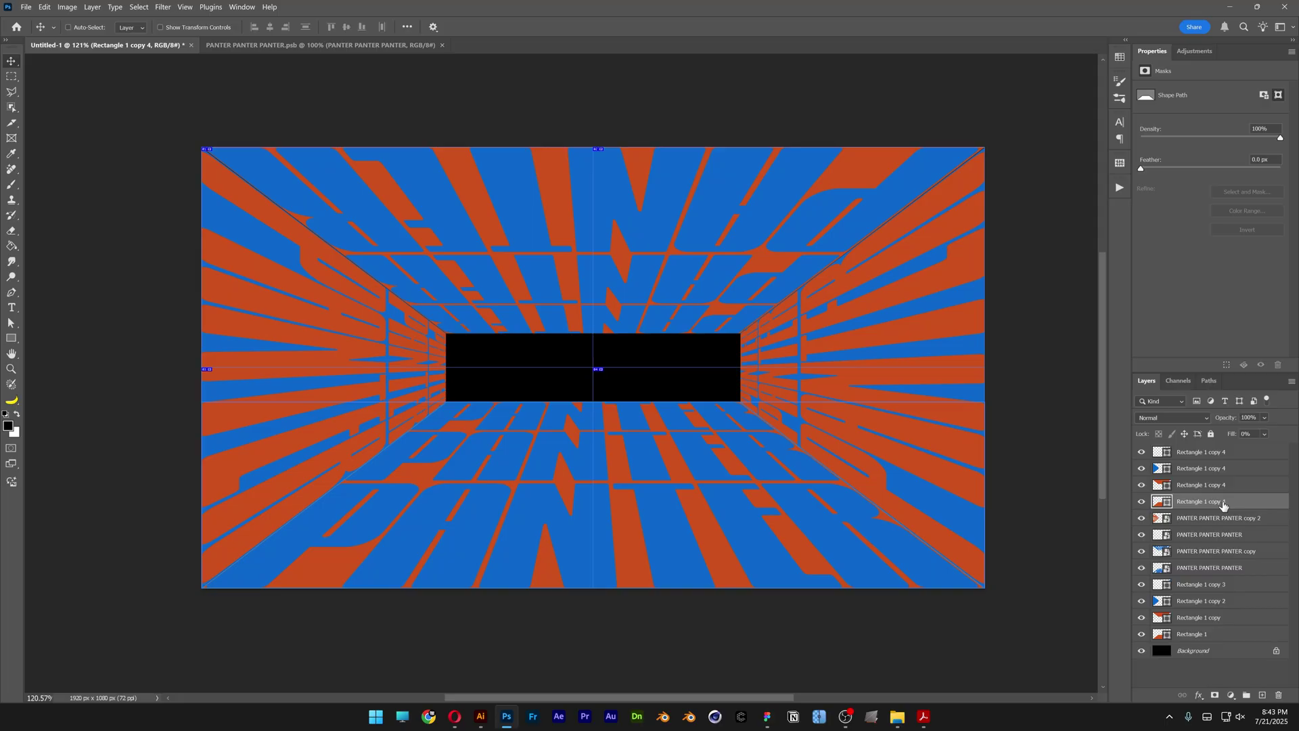
# Step: Add a Gradient Overlay to the floor copy and make its left colour stop black (000000)
pyautogui.doubleClick(1247, 502)
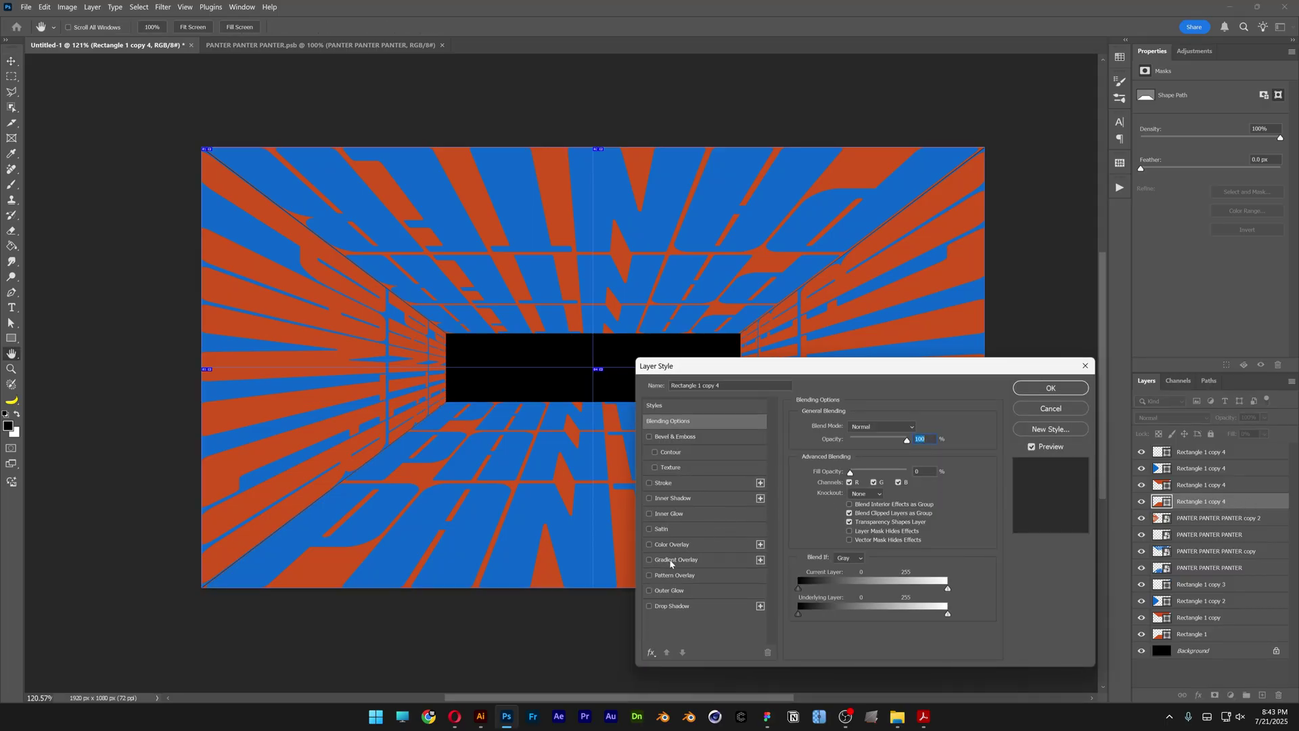
pyautogui.click(677, 560)
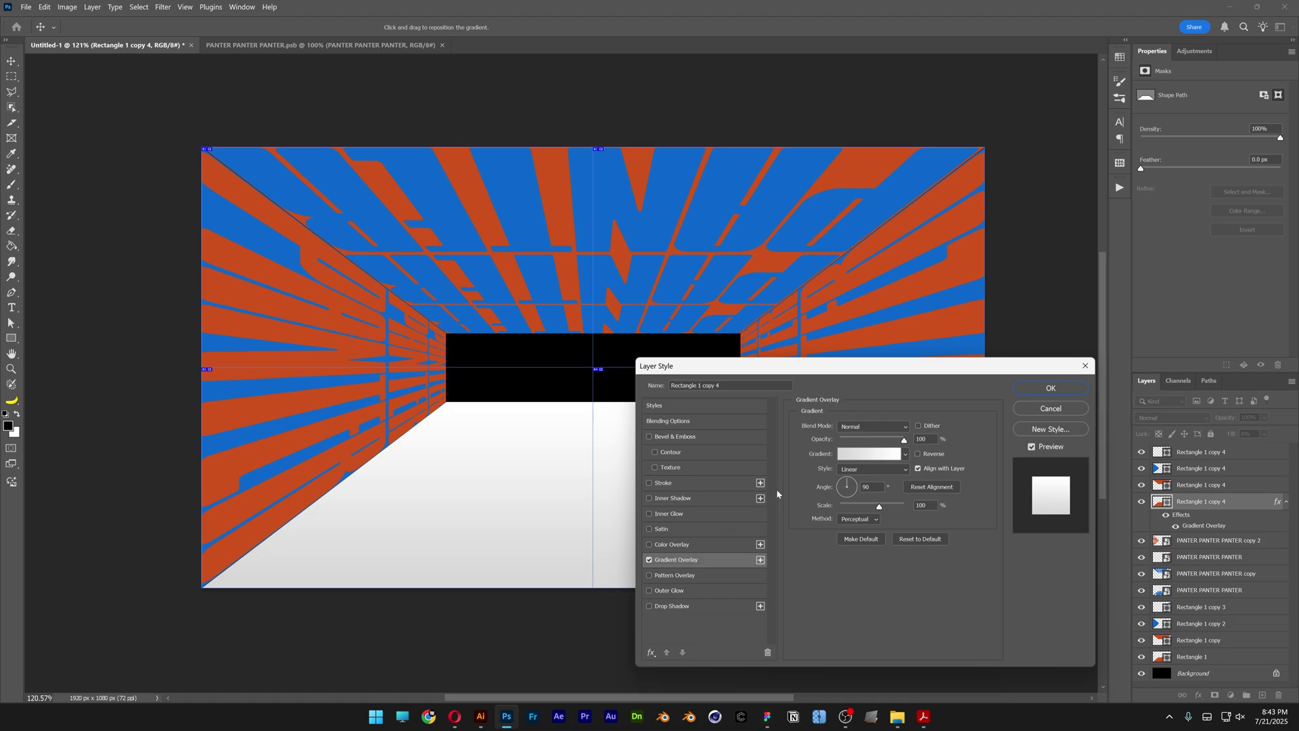
pyautogui.click(852, 458)
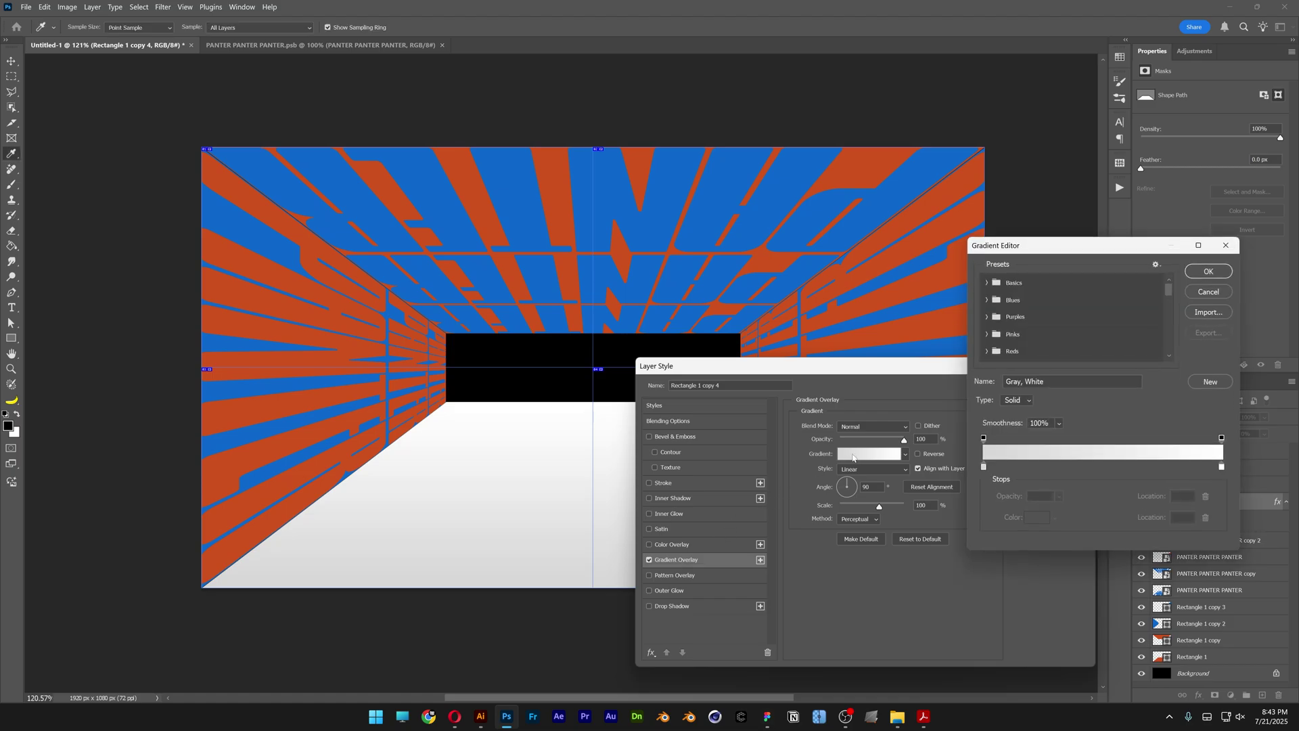
pyautogui.click(984, 467)
pyautogui.click(1037, 519)
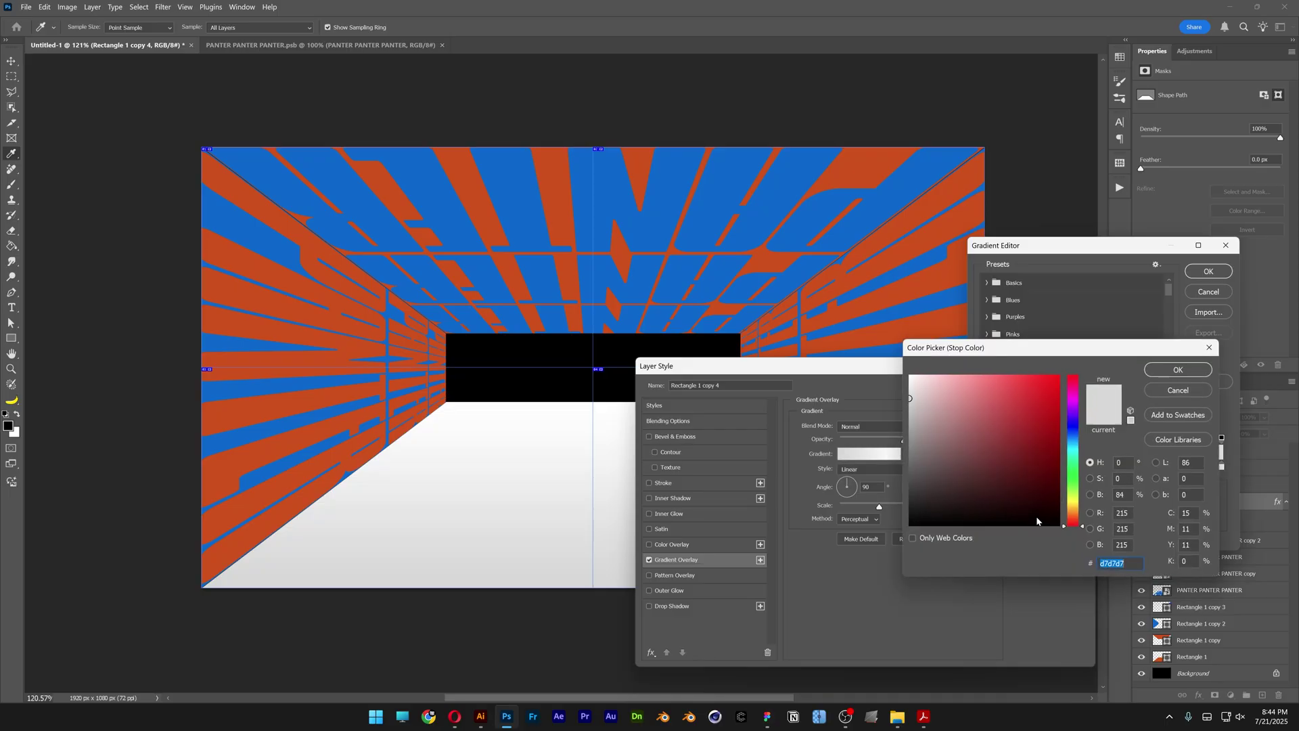
pyautogui.write('000000')
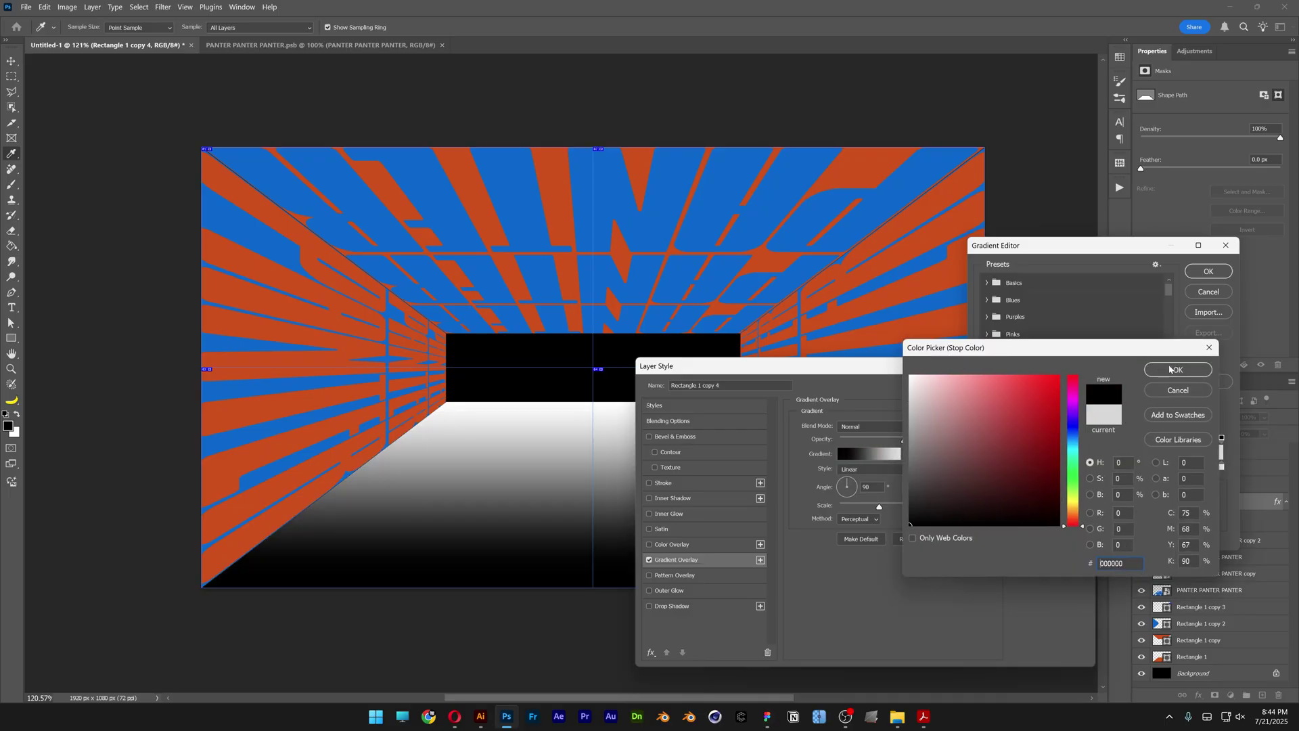
pyautogui.click(1171, 369)
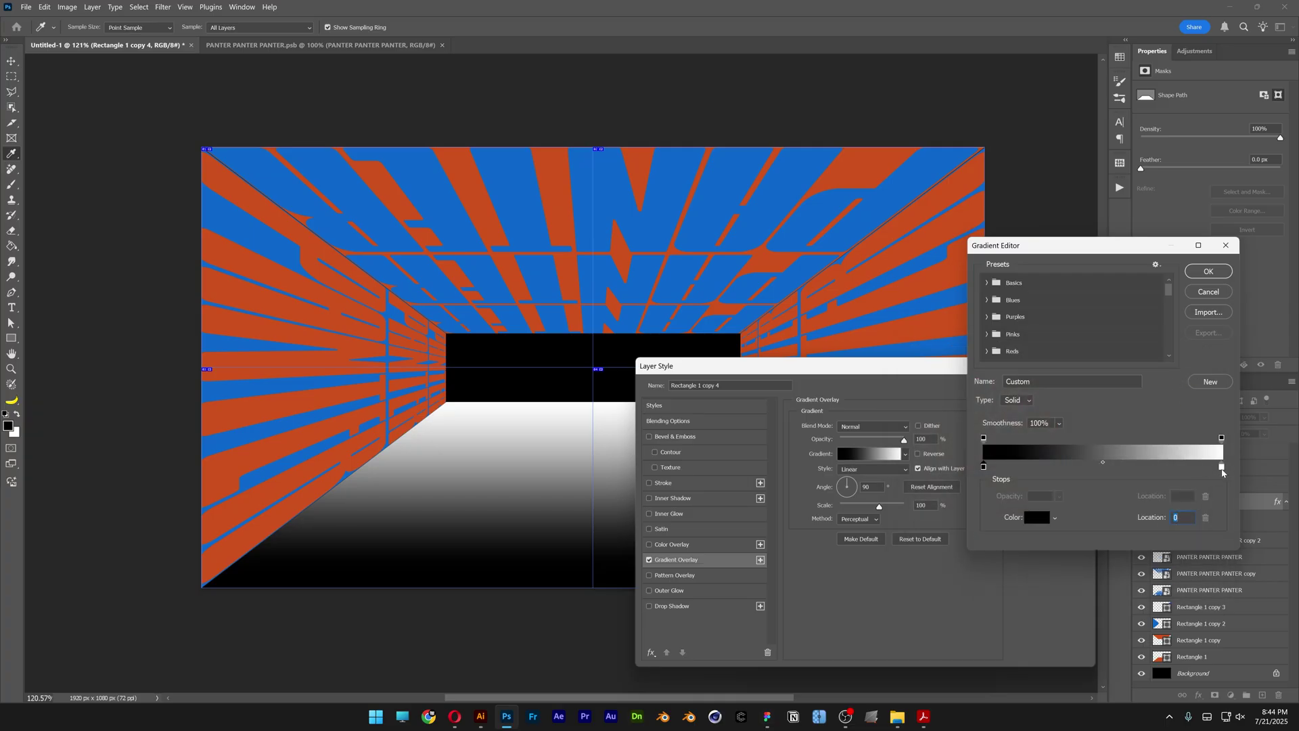
# Step: Make the gradient's right colour stop black (000000) too
pyautogui.click(1221, 467)
pyautogui.click(1037, 518)
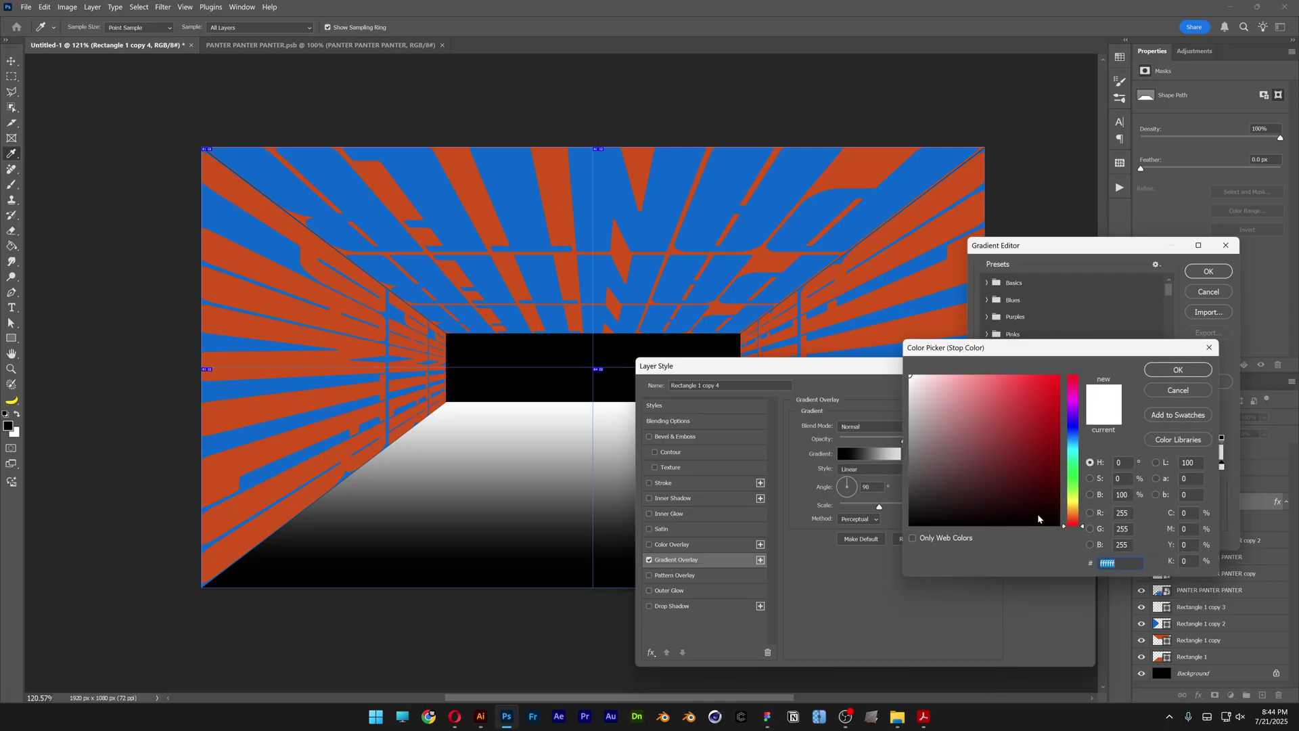
pyautogui.click(947, 488)
pyautogui.write('000000')
pyautogui.press('Return')
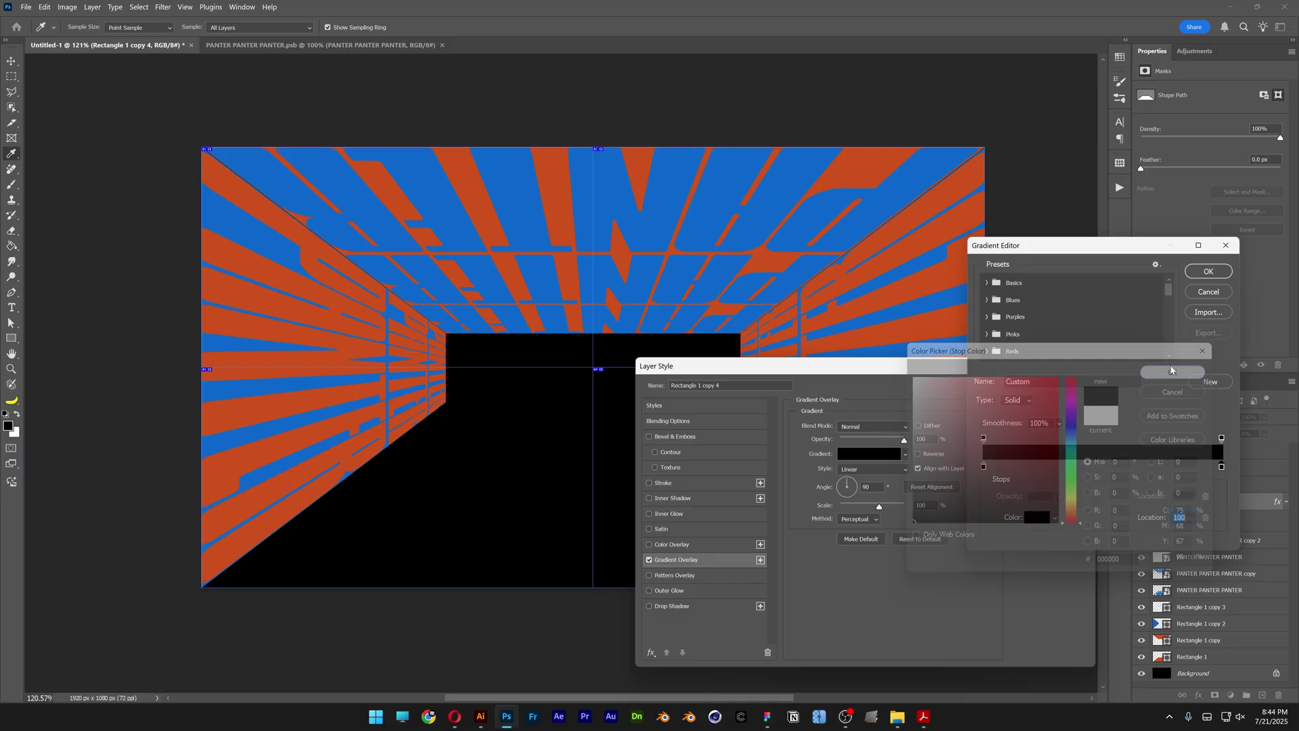
# Step: Set the left opacity stop to 0% and scale the floor gradient to 125%
pyautogui.click(984, 468)
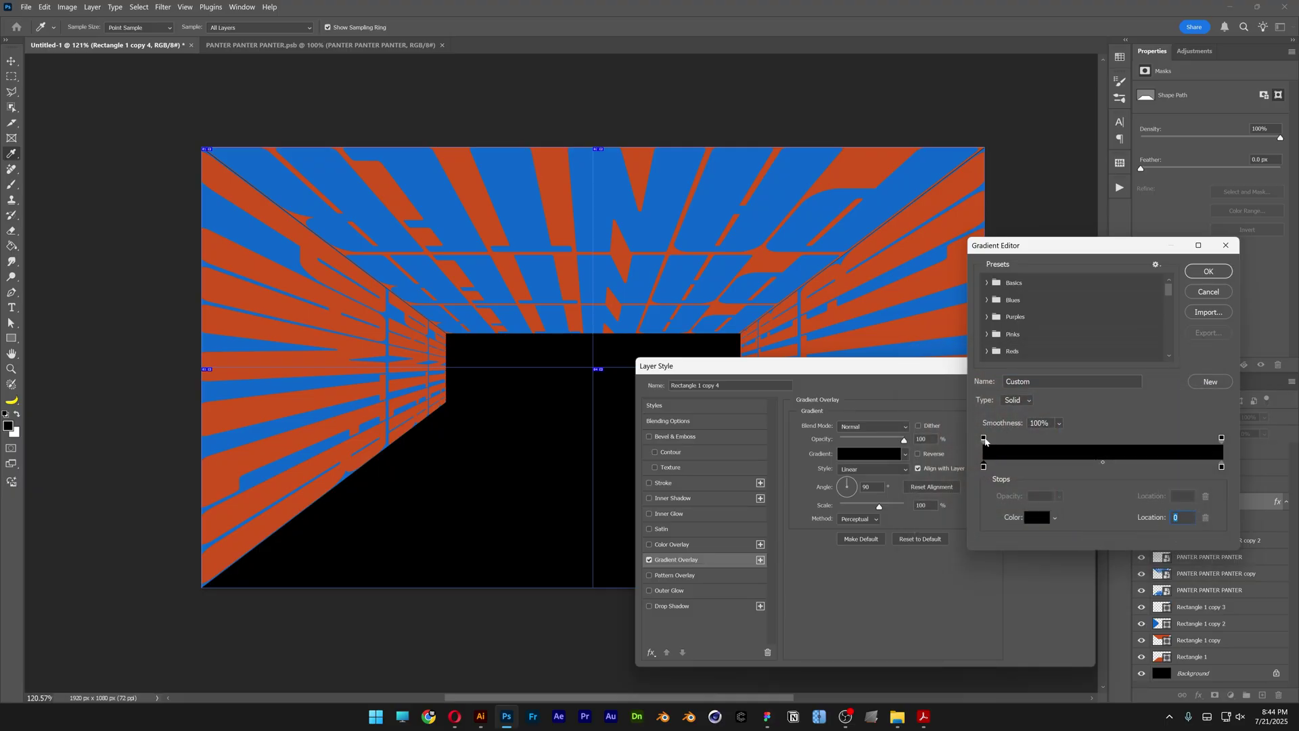
pyautogui.click(984, 438)
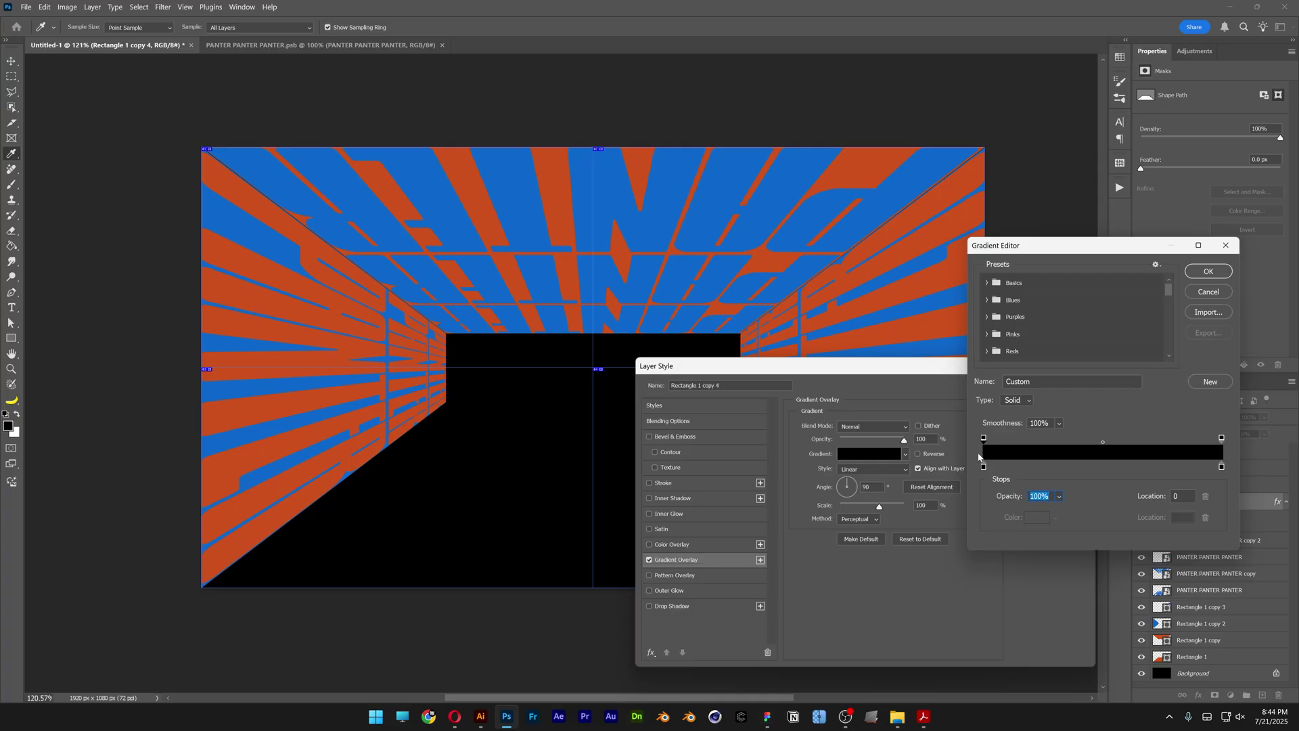
pyautogui.click(1059, 497)
pyautogui.moveTo(1070, 512); pyautogui.dragTo(1007, 514)
pyautogui.click(1008, 512)
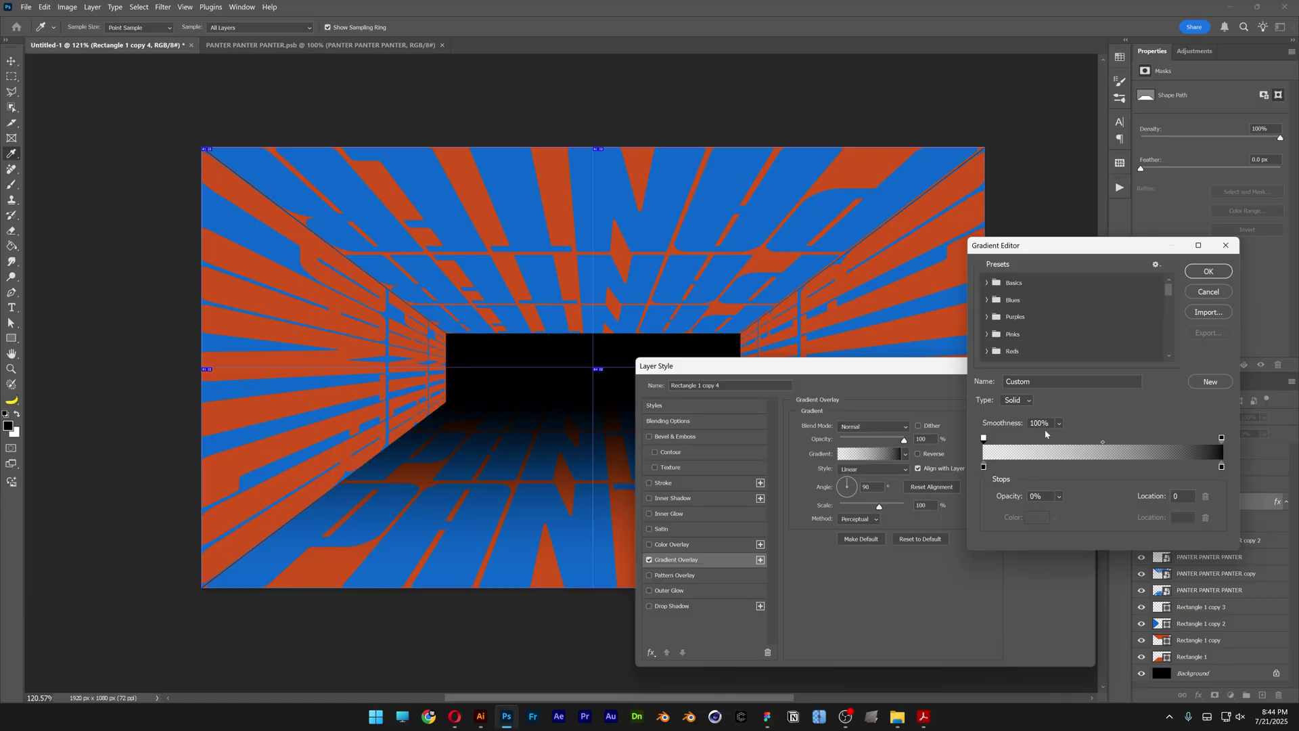
pyautogui.click(1208, 271)
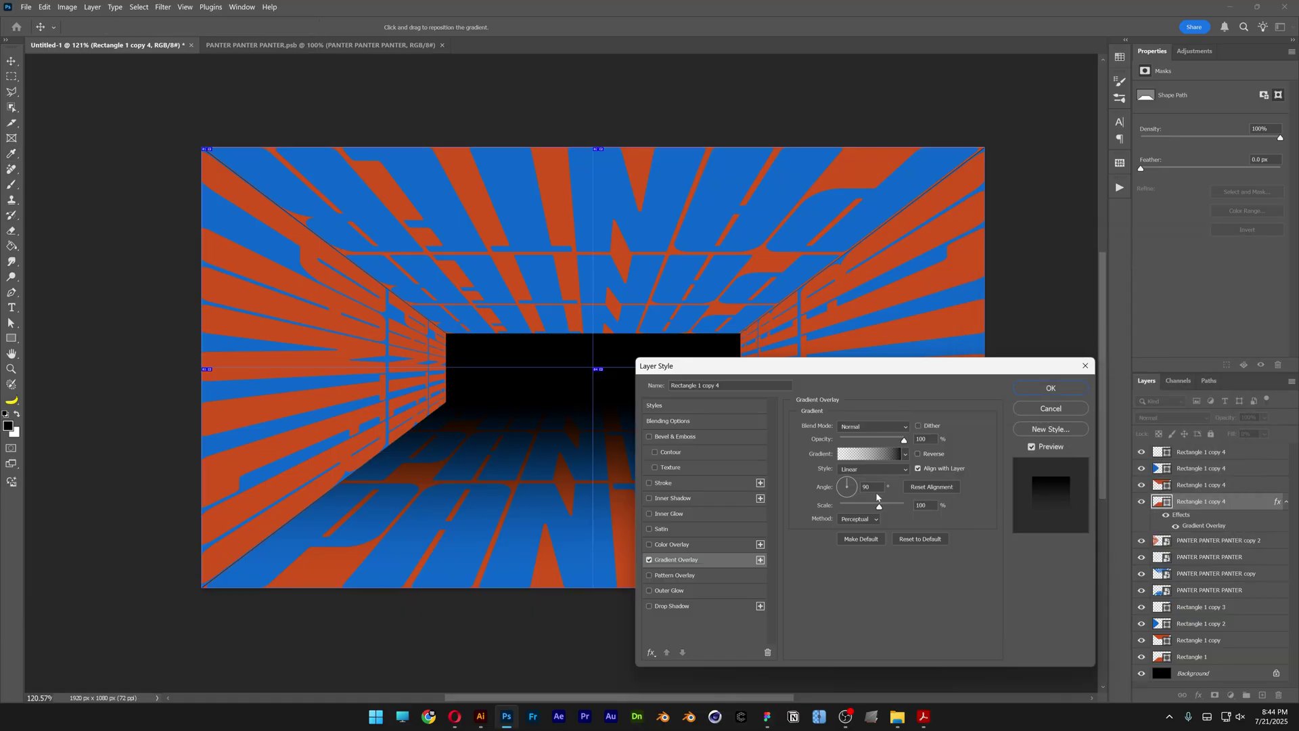
pyautogui.moveTo(878, 509); pyautogui.dragTo(891, 512)
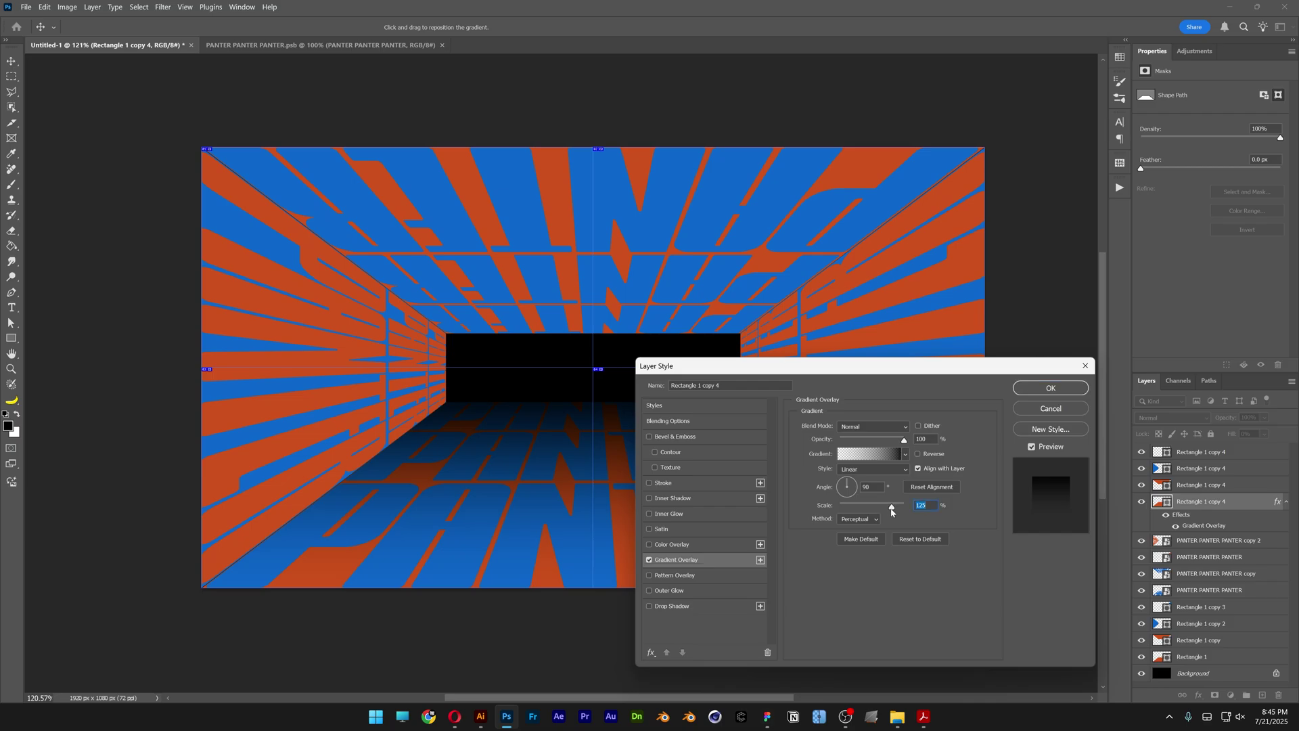
# Step: Copy the floor's Gradient Overlay onto the ceiling and both wall rectangle copies
pyautogui.click(1033, 389)
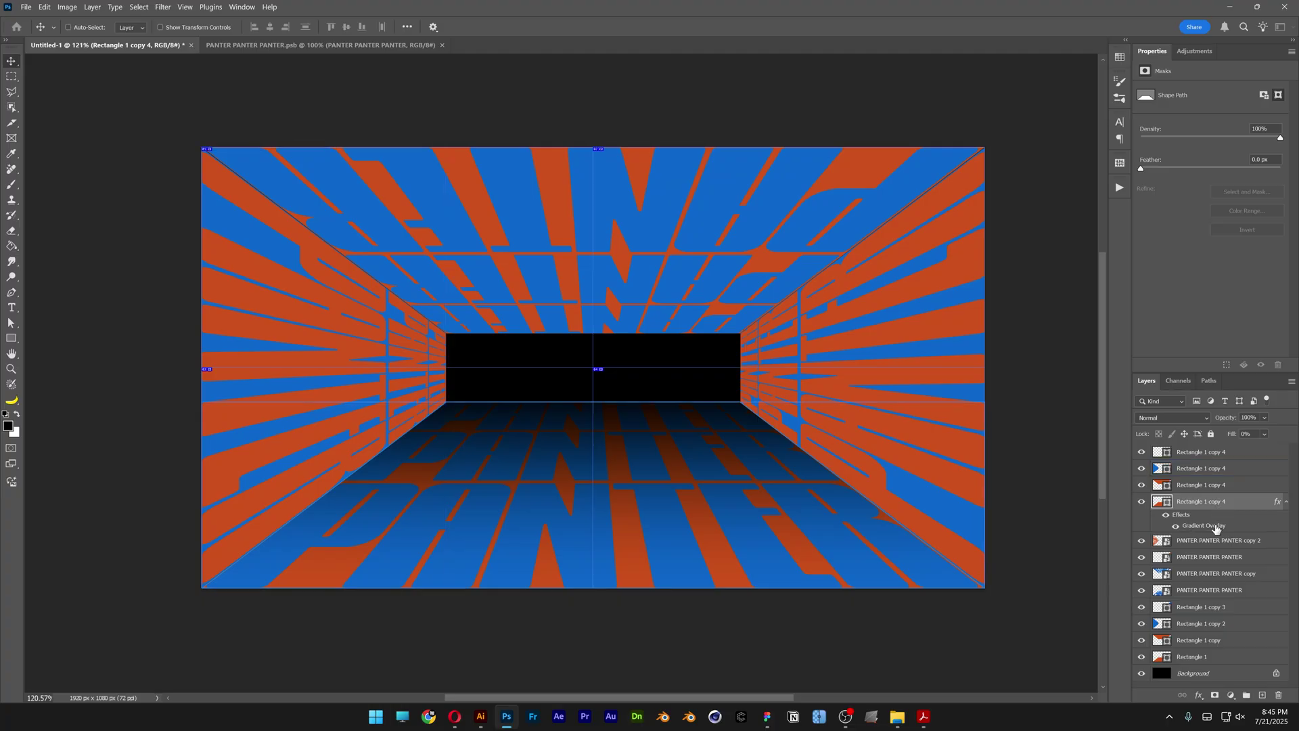
pyautogui.moveTo(1216, 528); pyautogui.dragTo(1225, 453)
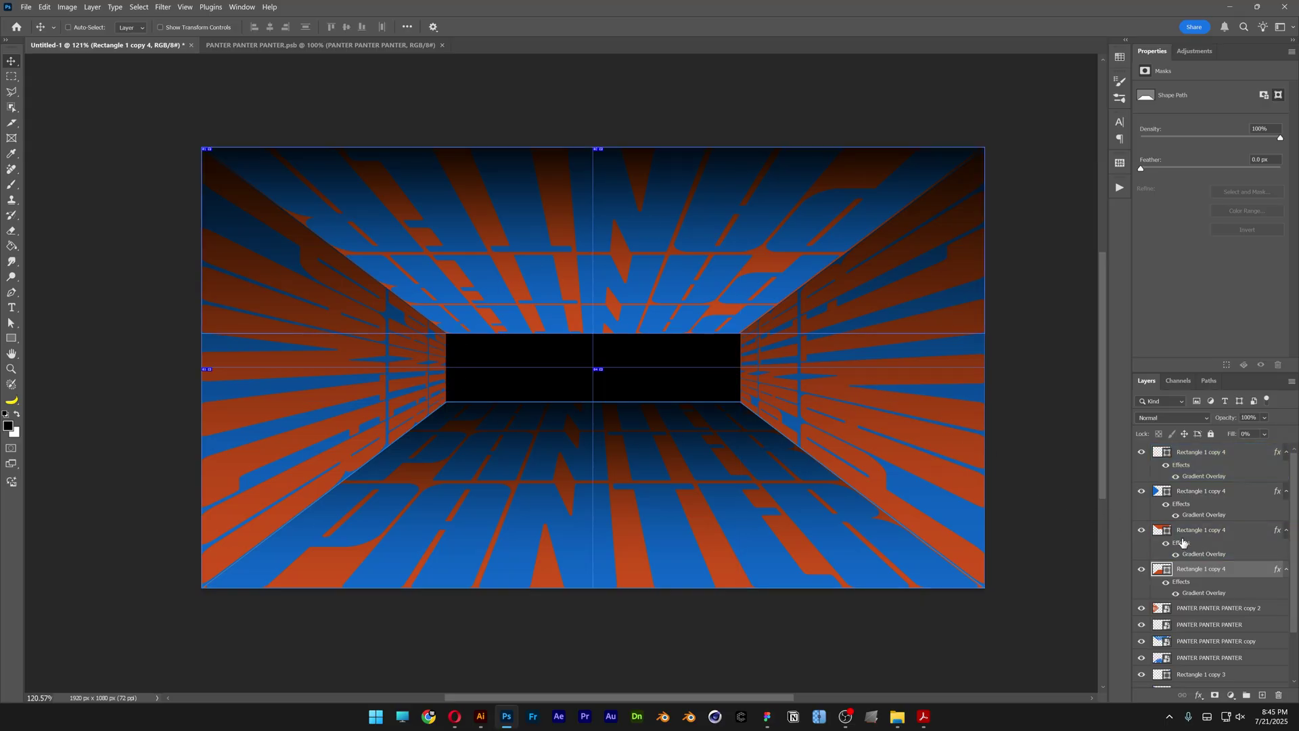
pyautogui.click(1220, 539)
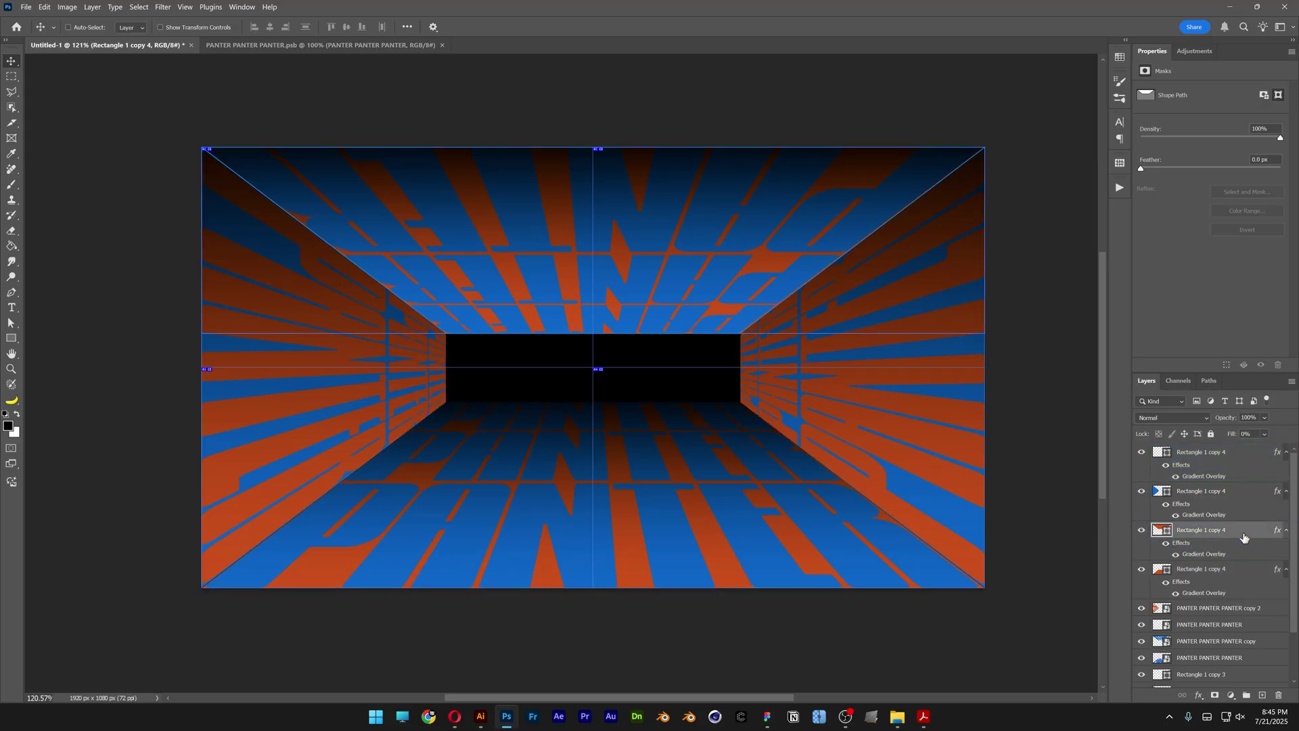
# Step: Set the ceiling's Gradient Overlay angle to -90
pyautogui.doubleClick(1204, 554)
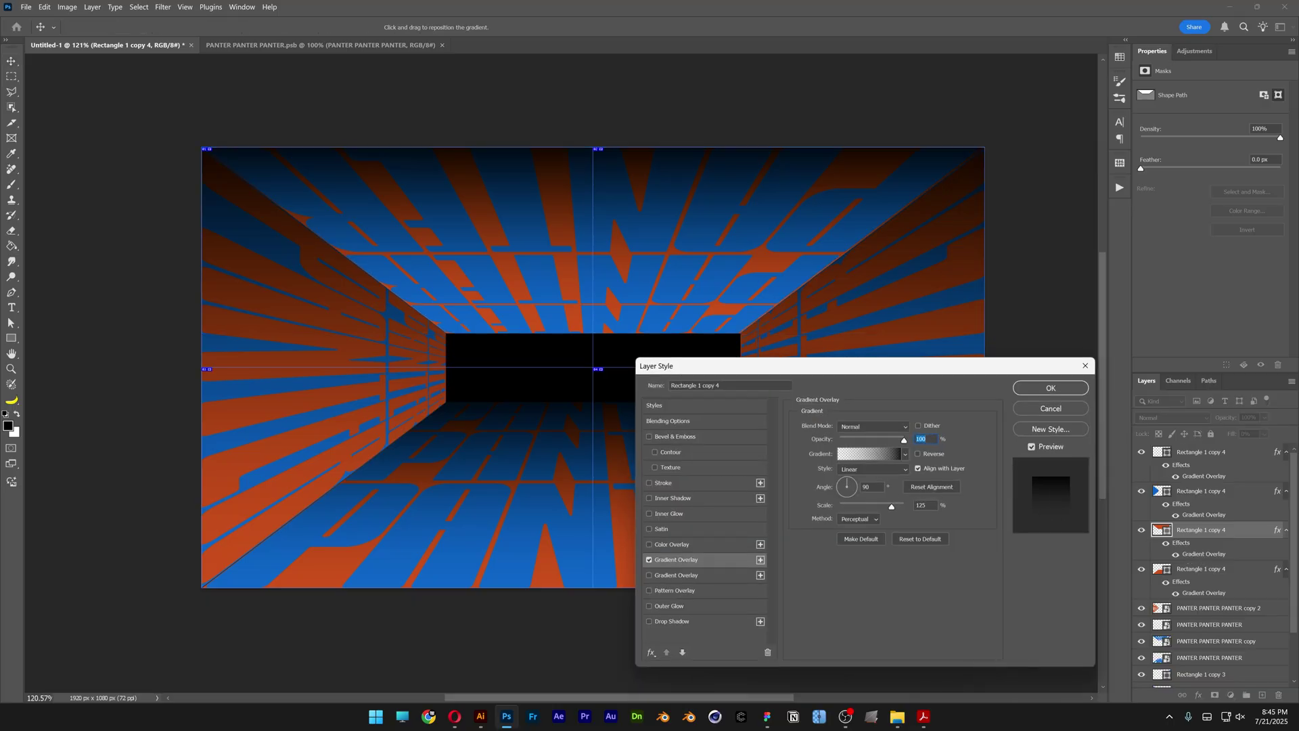
pyautogui.press('Tab')
pyautogui.write('-90')
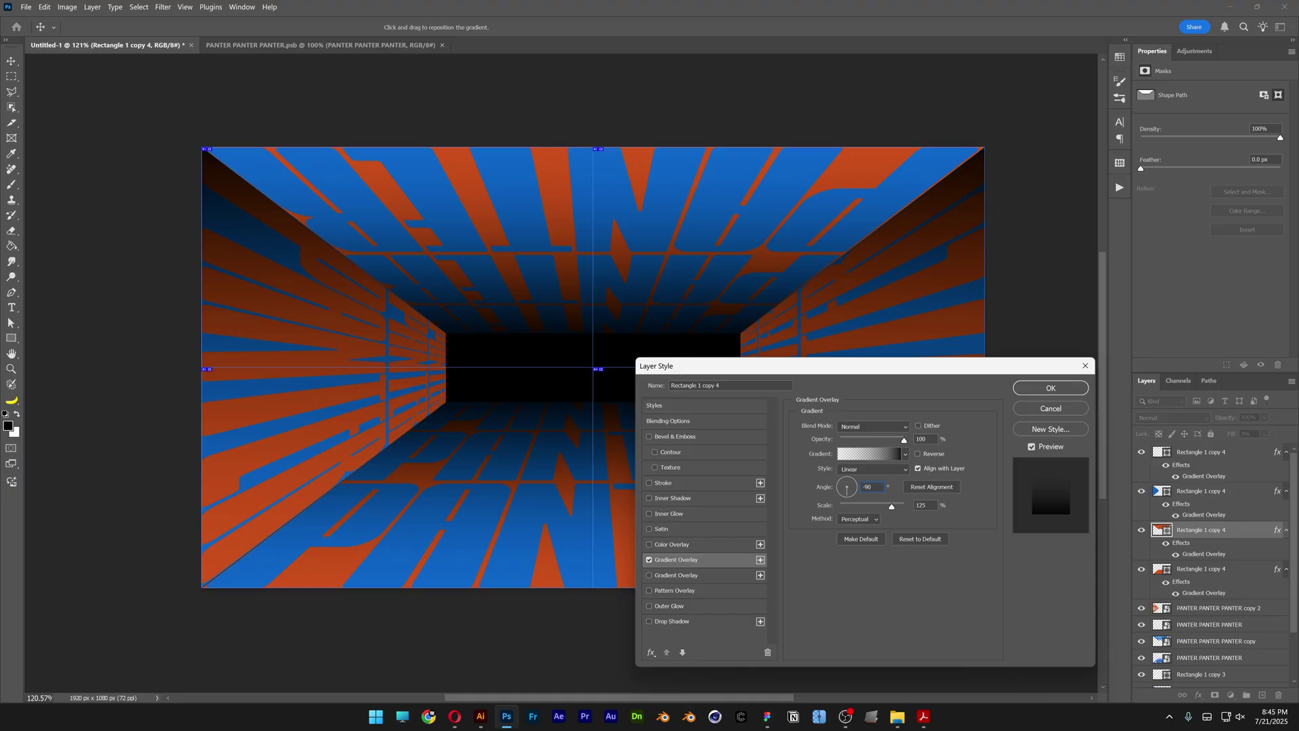
pyautogui.click(1045, 389)
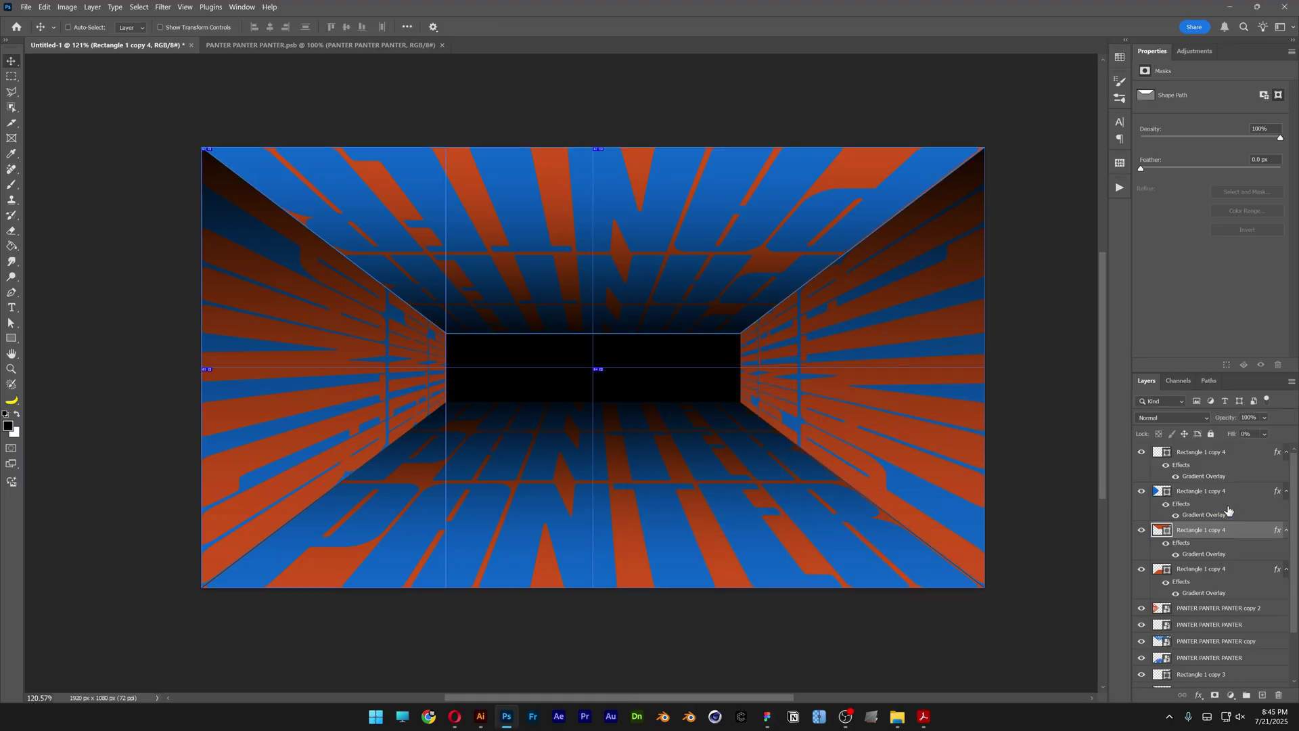
# Step: Set the left wall's Gradient Overlay angle to 0
pyautogui.click(1216, 516)
pyautogui.doubleClick(1215, 516)
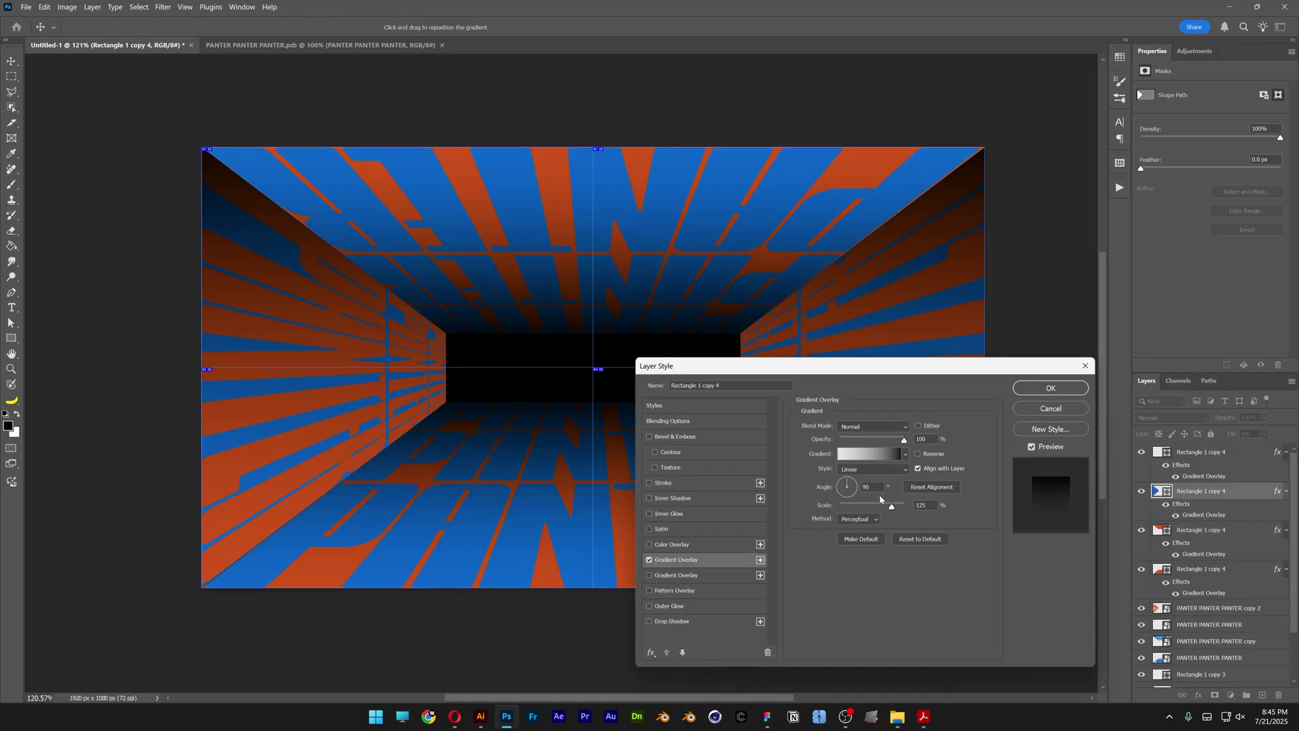
pyautogui.write('0')
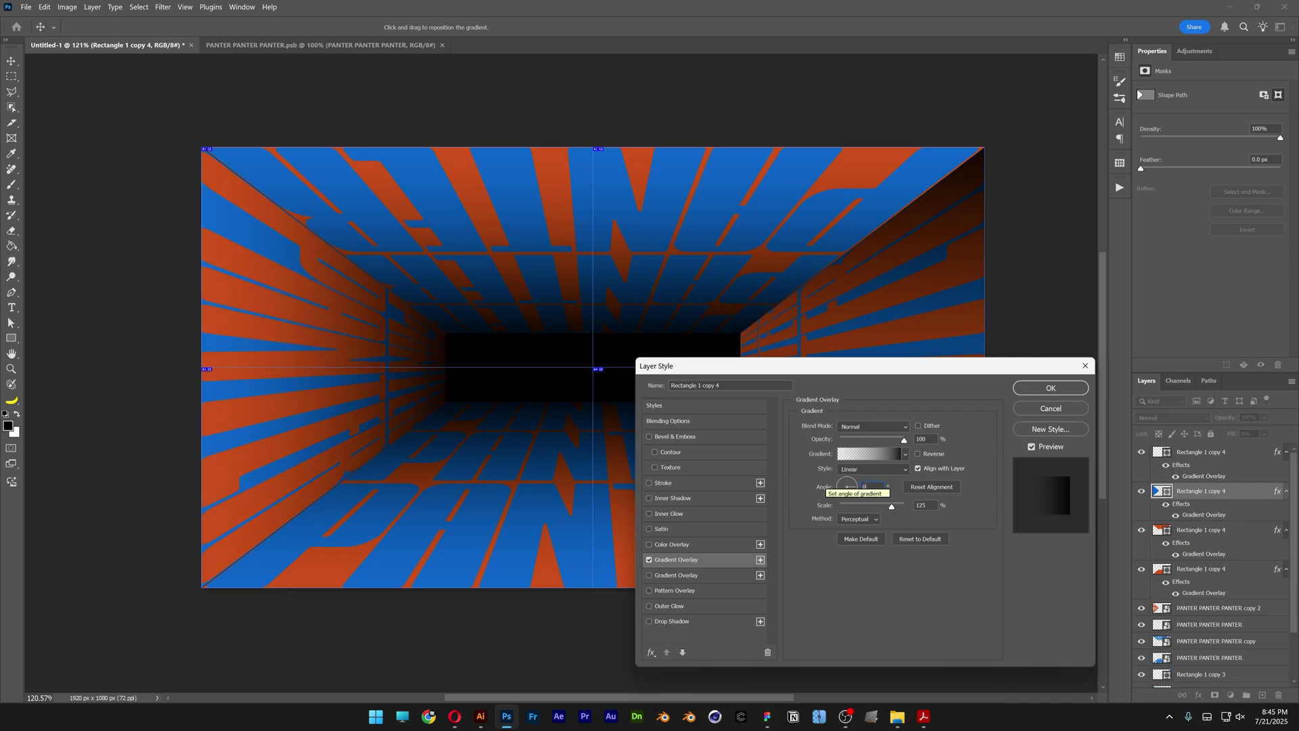
pyautogui.click(1045, 388)
# Step: Set the right wall's Gradient Overlay scale to 180%
pyautogui.click(1210, 477)
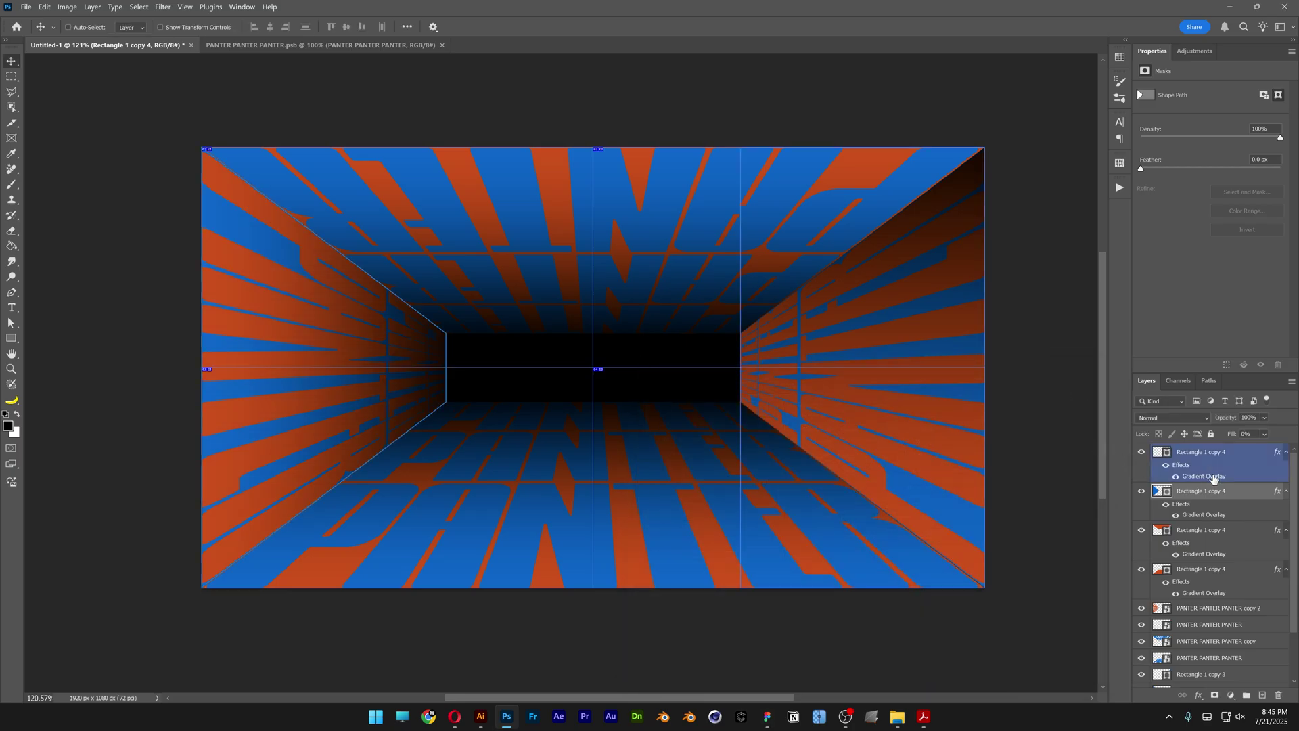
pyautogui.doubleClick(1210, 477)
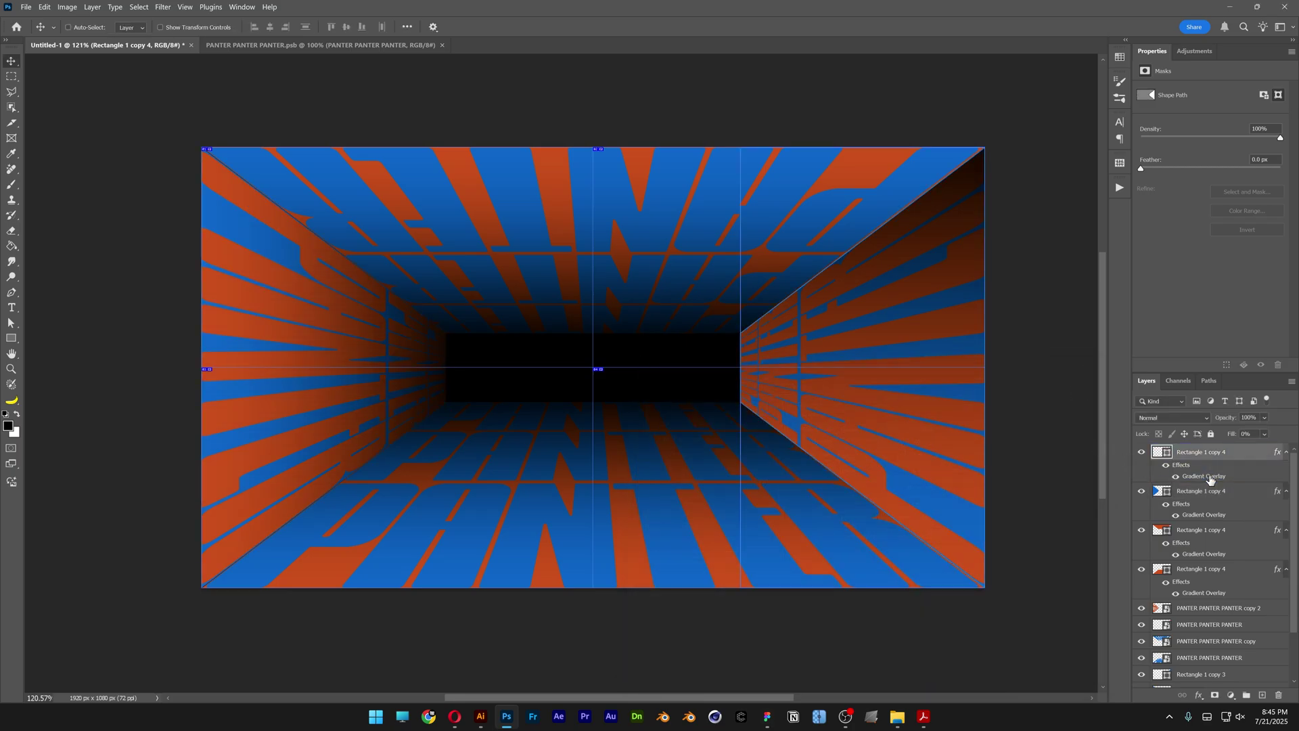
pyautogui.press('Tab')
pyautogui.press('Tab')
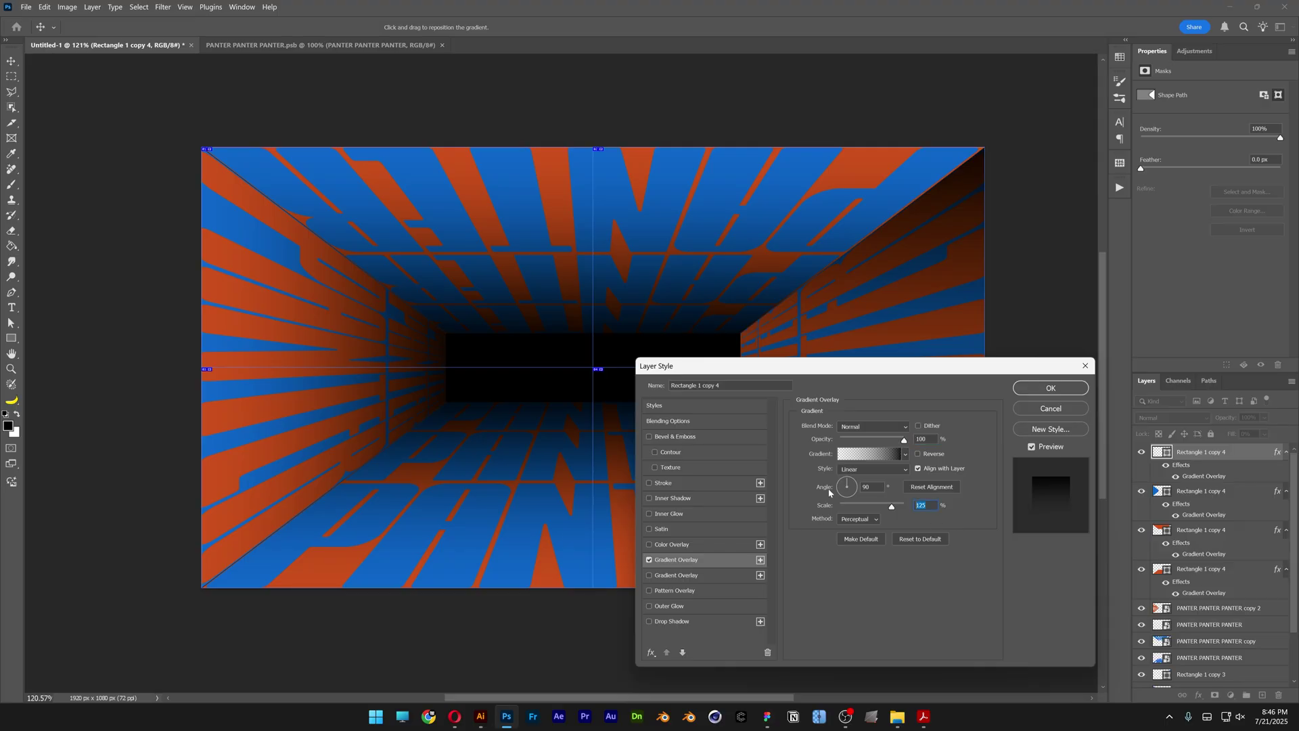
pyautogui.write('180')
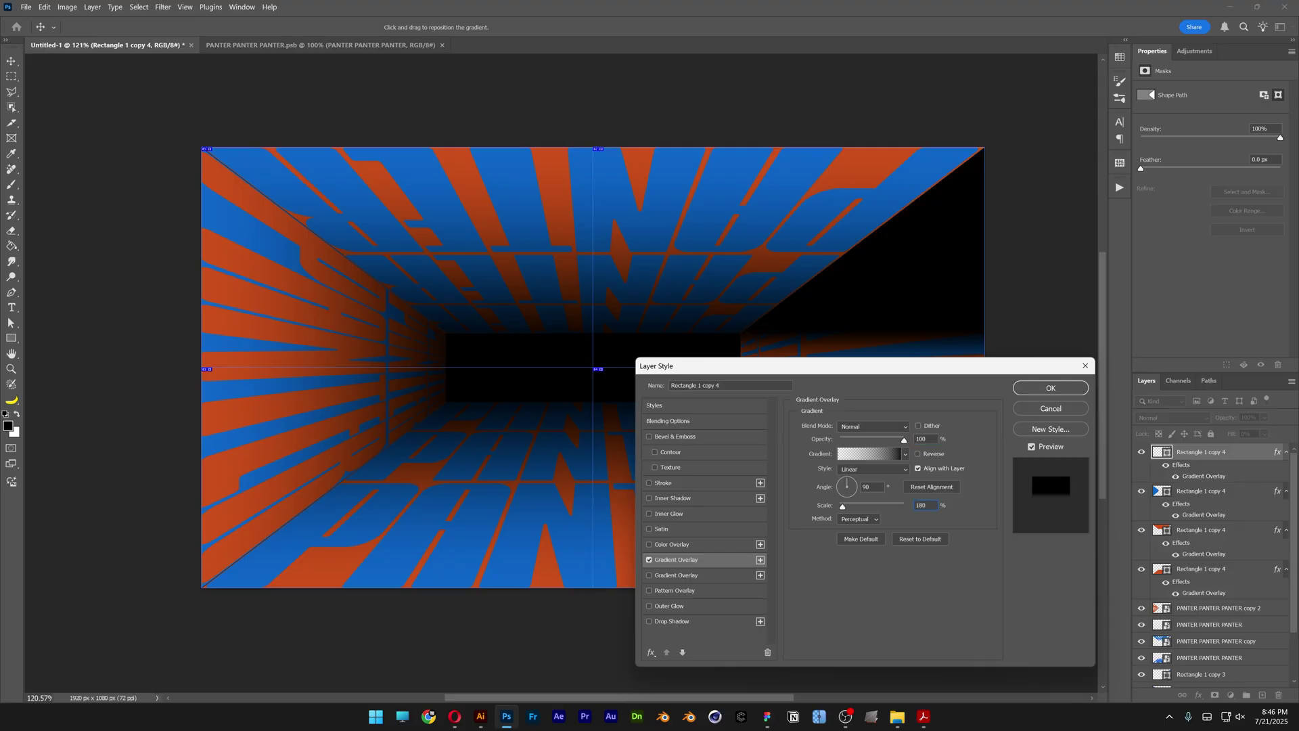
pyautogui.click(1051, 388)
pyautogui.scroll(-1, 606, 391)
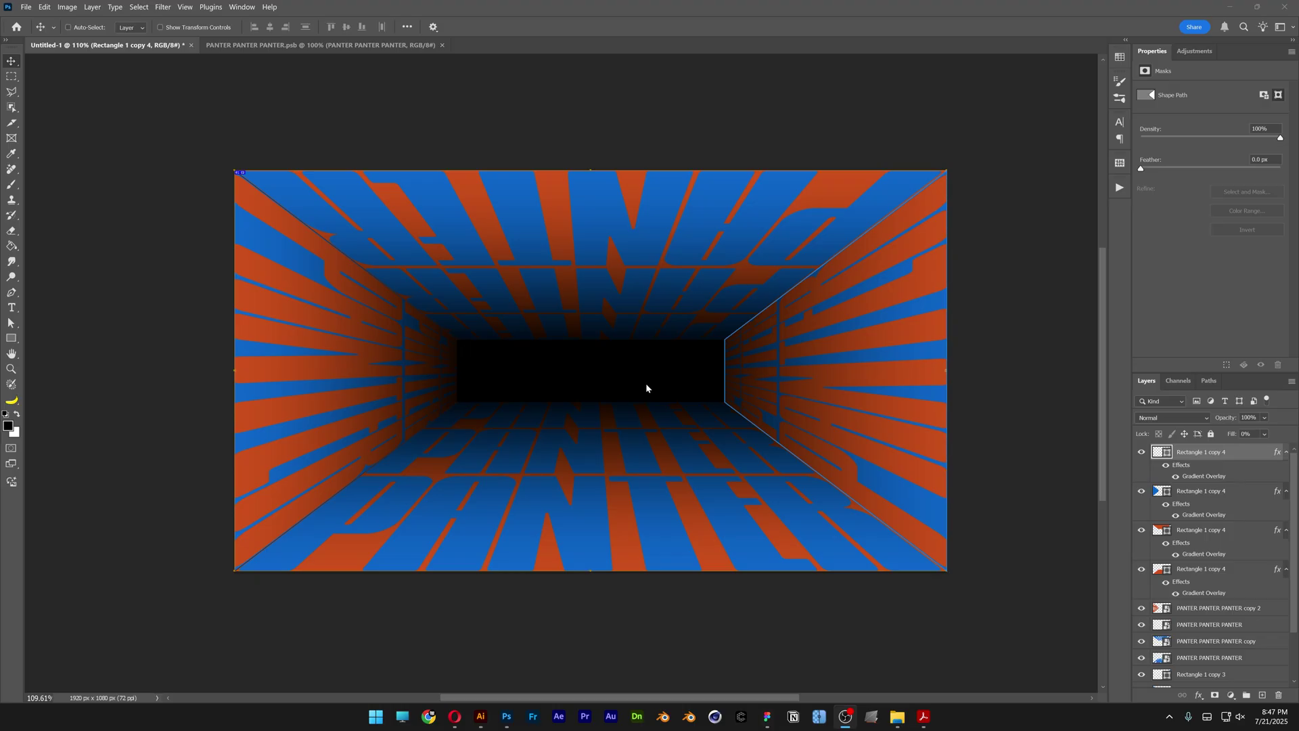
# Step: Convert all tunnel layers down to Rectangle 1 into one smart object and rotate it slightly
pyautogui.scroll(-2, 1207, 532)
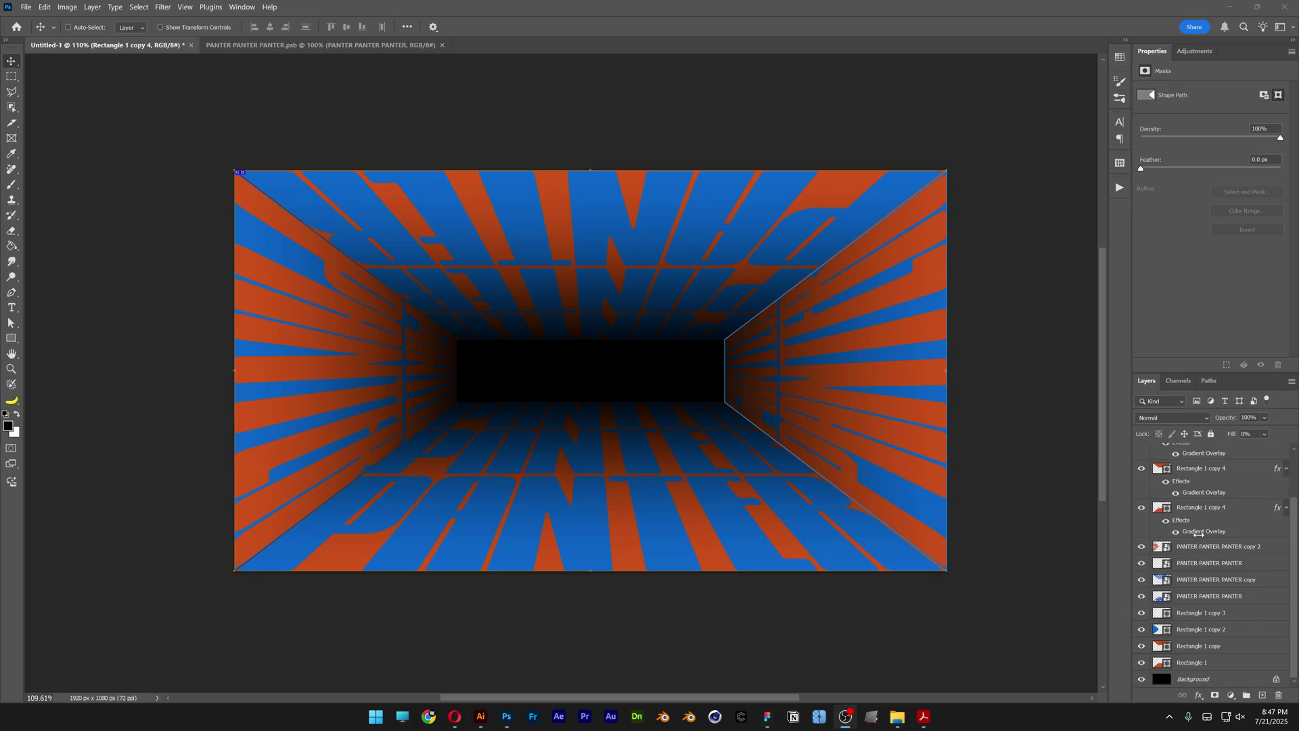
pyautogui.keyDown('shift'); pyautogui.click(1196, 663); pyautogui.keyUp('shift')
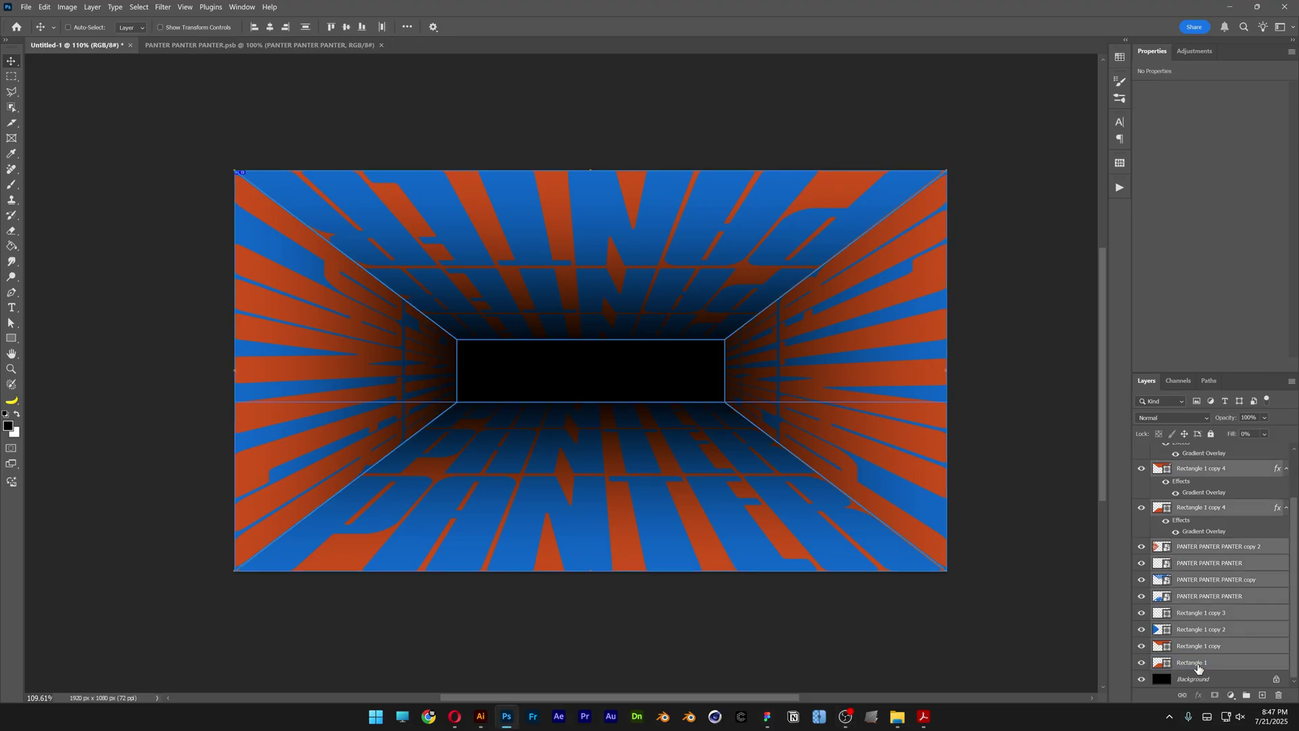
pyautogui.rightClick(1198, 666)
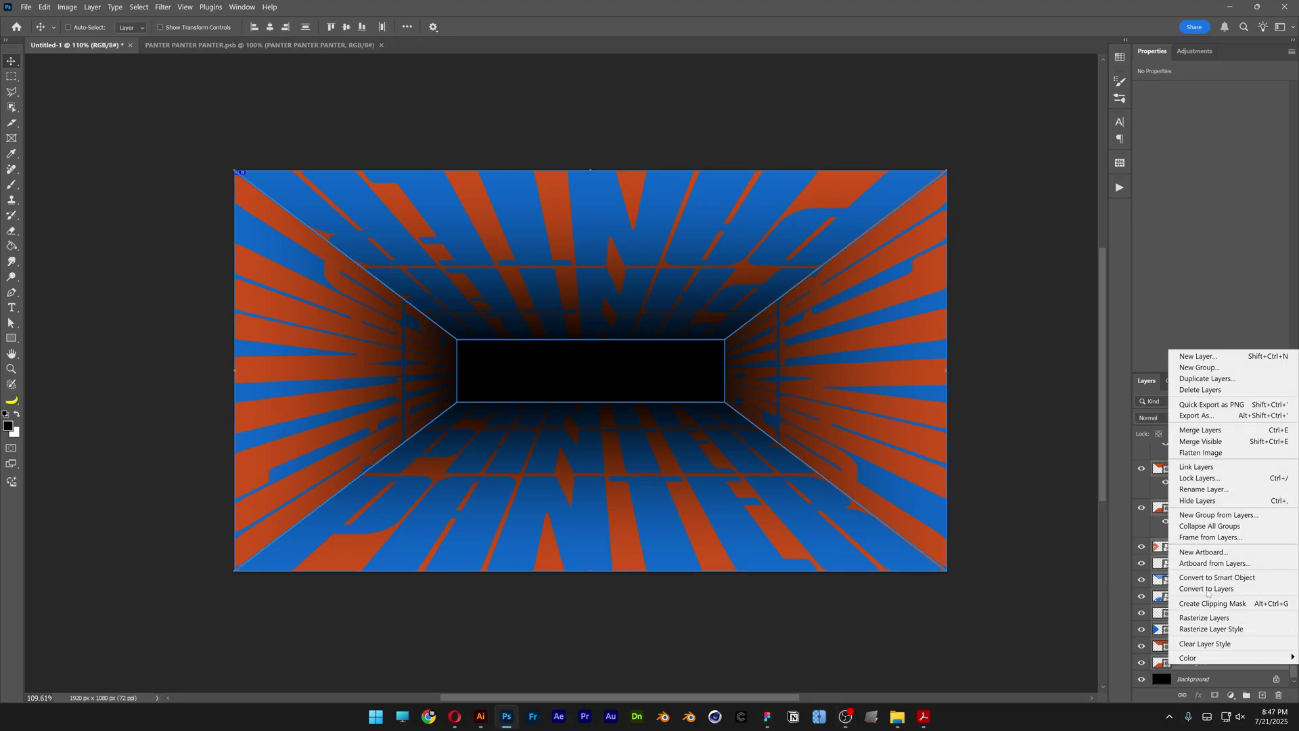
pyautogui.click(1229, 579)
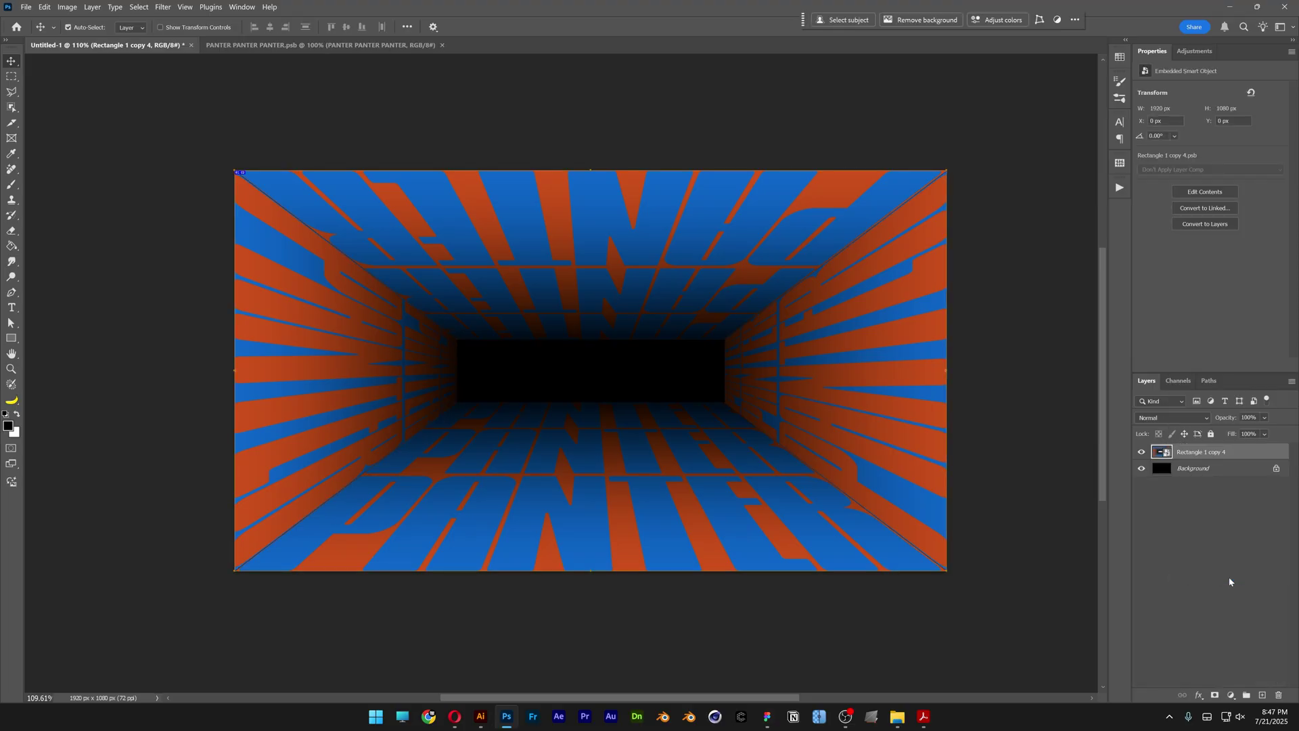
pyautogui.hotkey('ctrl', 't')
pyautogui.moveTo(974, 571); pyautogui.dragTo(992, 493)
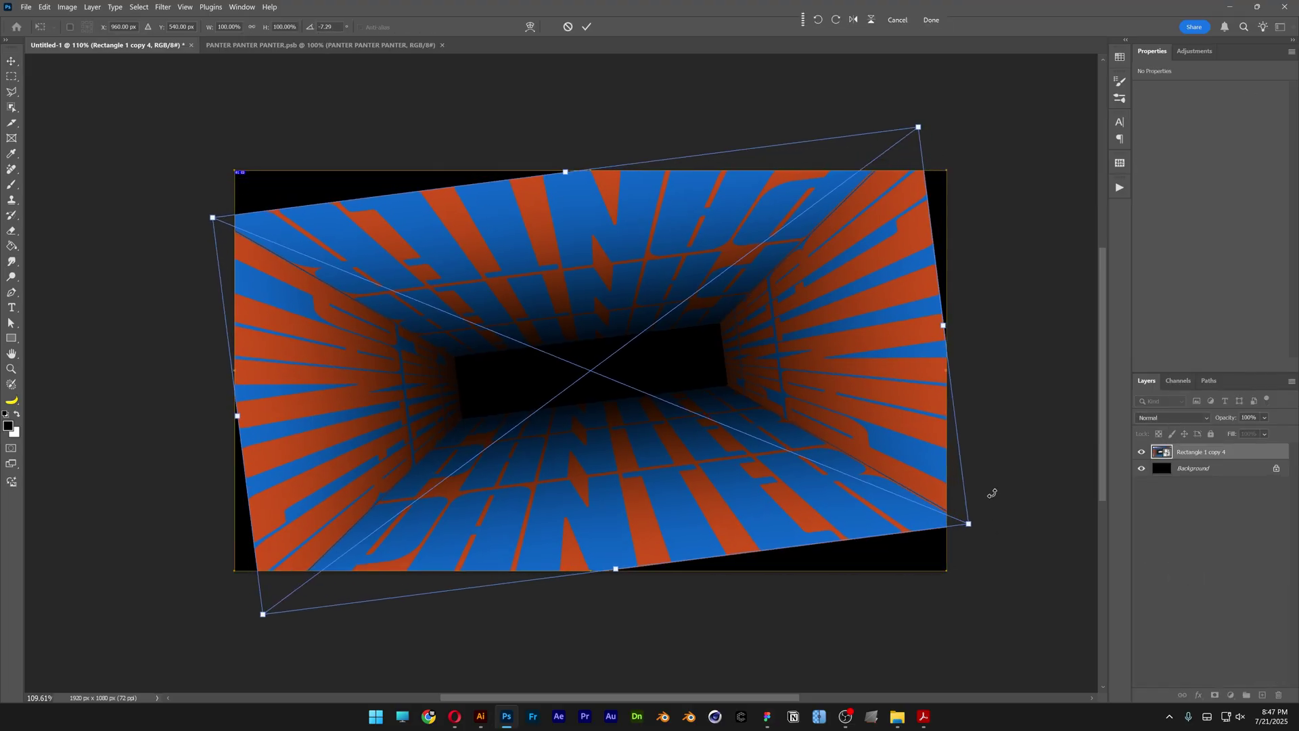